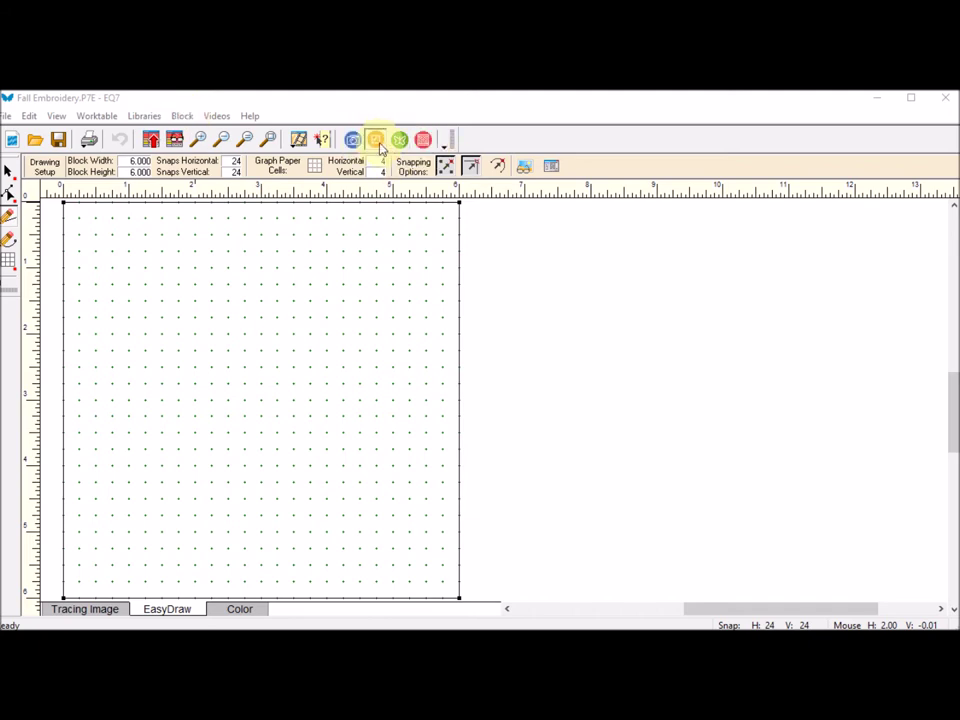
Start a new PatchDraw Motif block
left_click(182, 117)
mouse_move(204, 133)
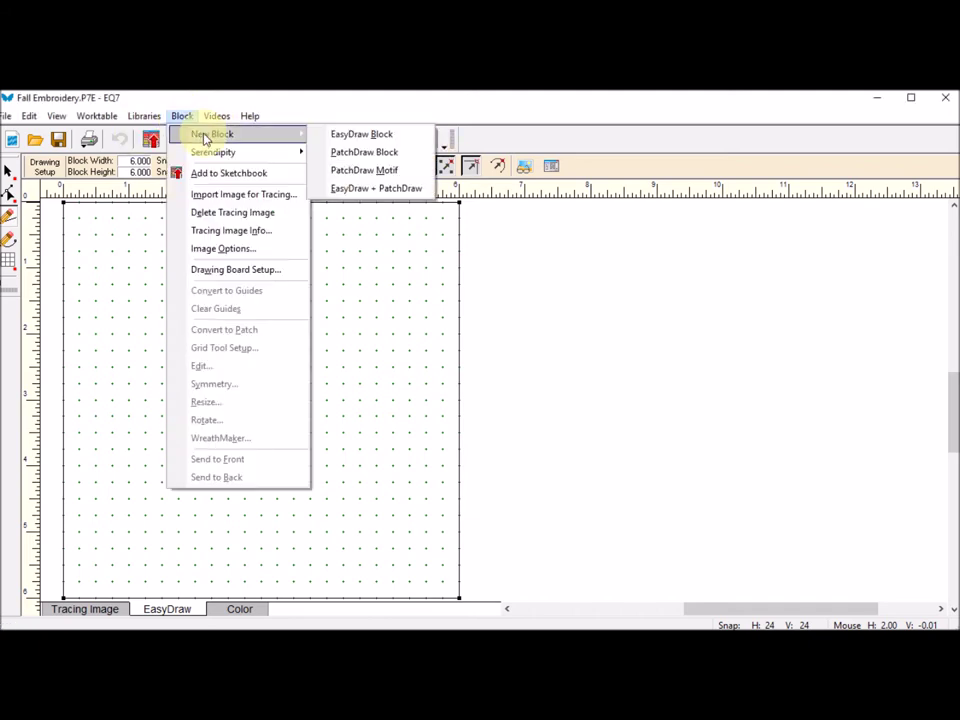
left_click(384, 176)
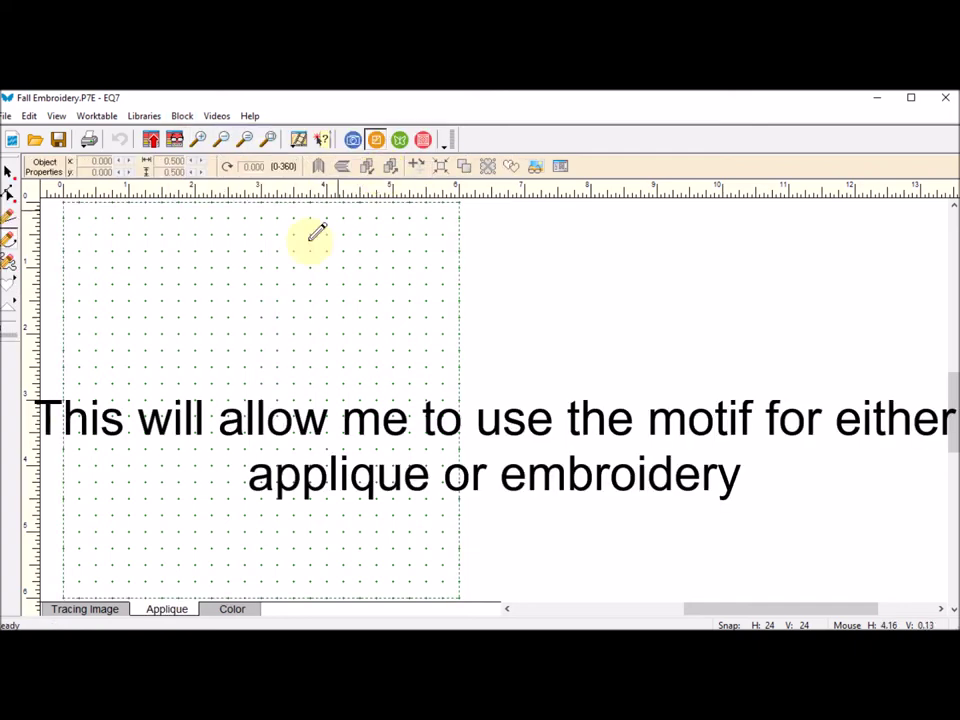
Replace the old tracing image with the acorn clipart PNG, uncropped, and place it on the block
left_click(88, 609)
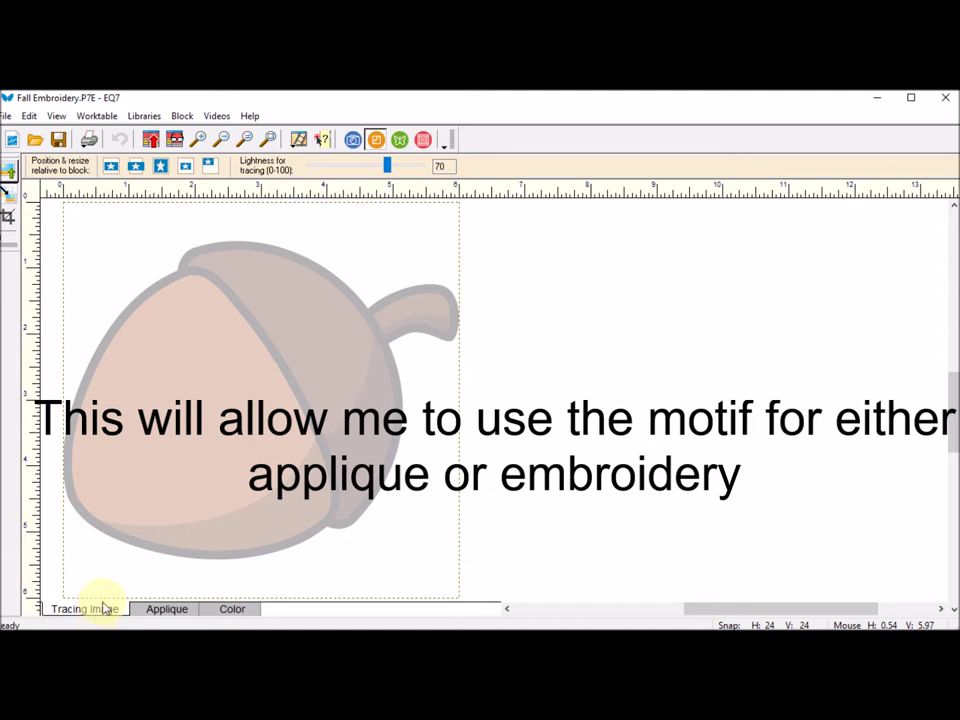
right_click(258, 392)
left_click(305, 418)
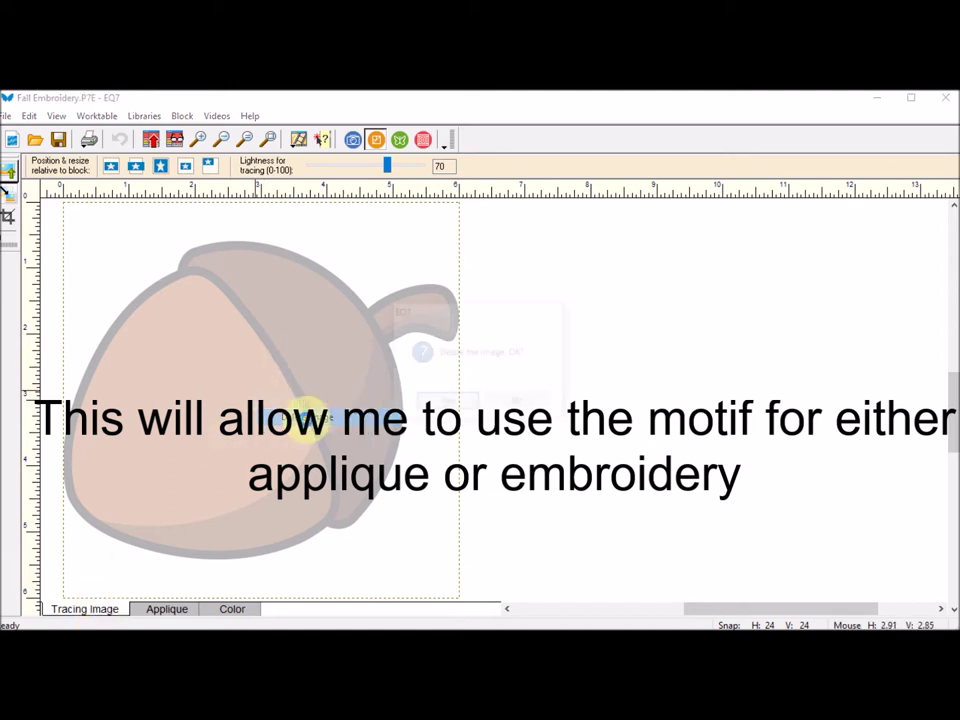
left_click(469, 397)
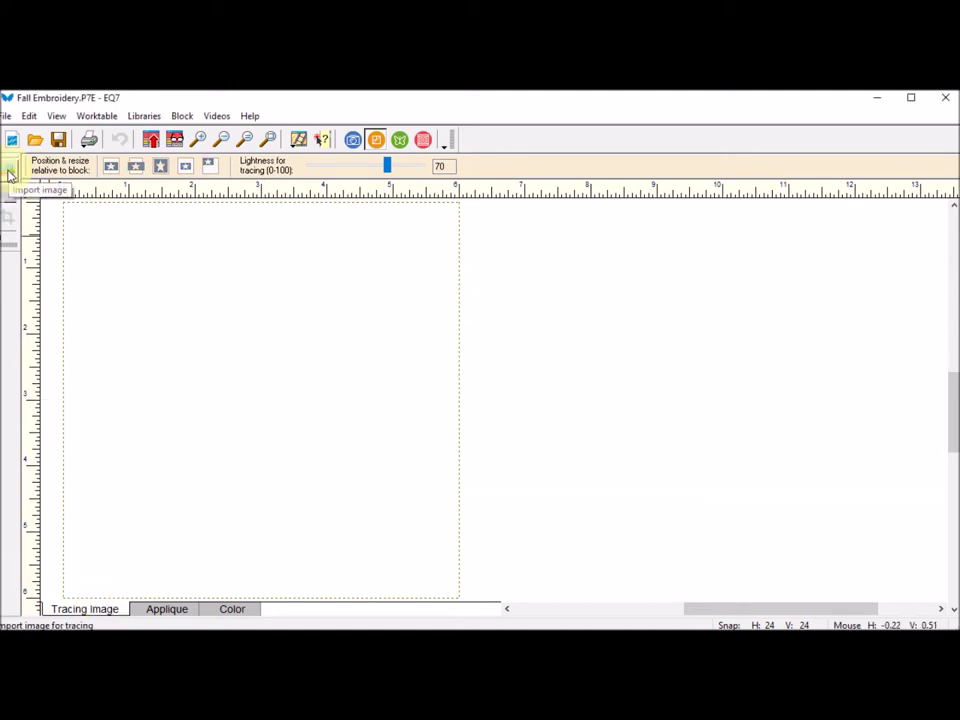
left_click(10, 173)
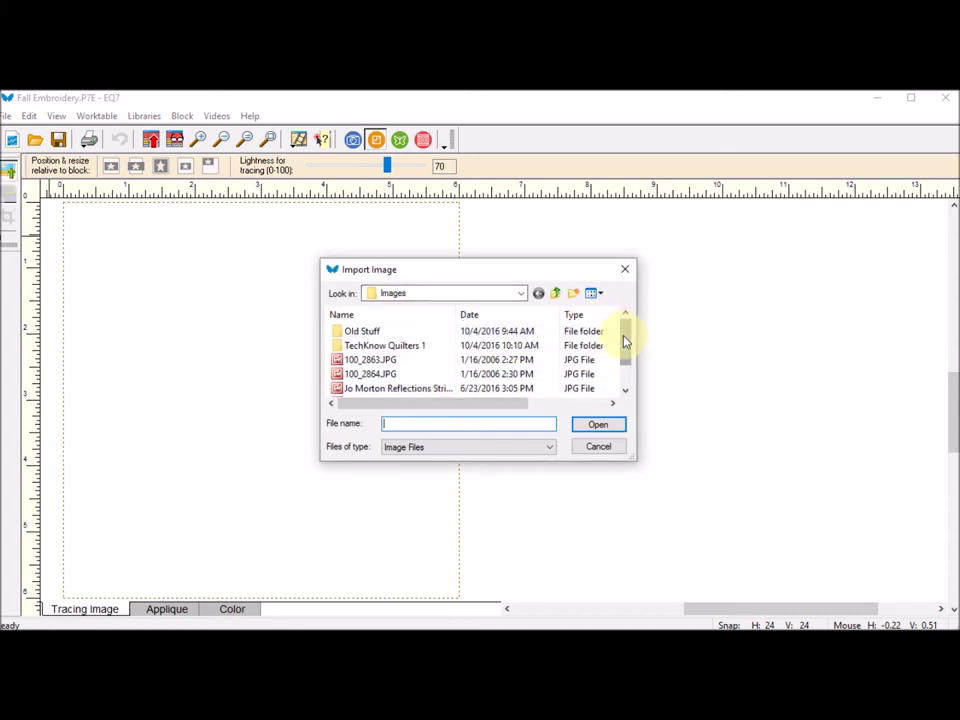
left_click_drag(627, 339, 626, 368)
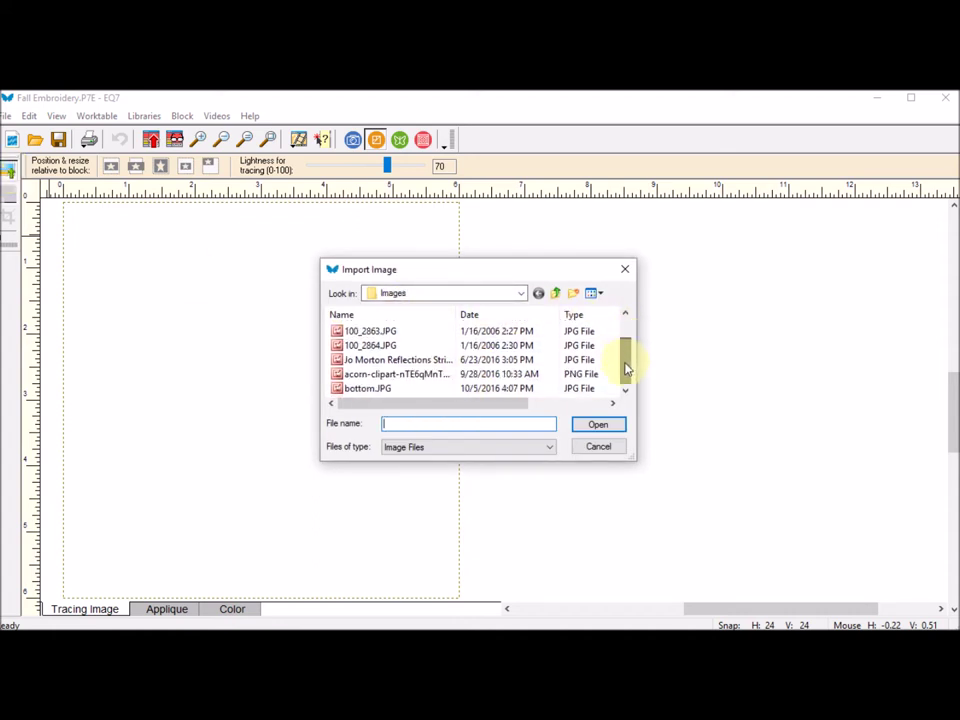
left_click(416, 377)
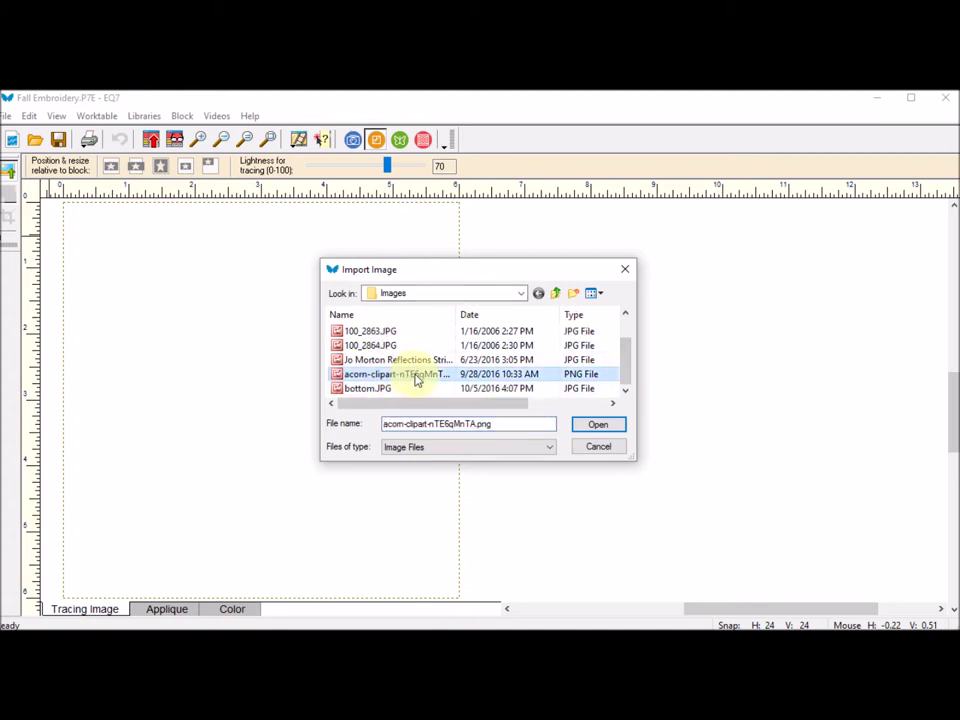
left_click(603, 429)
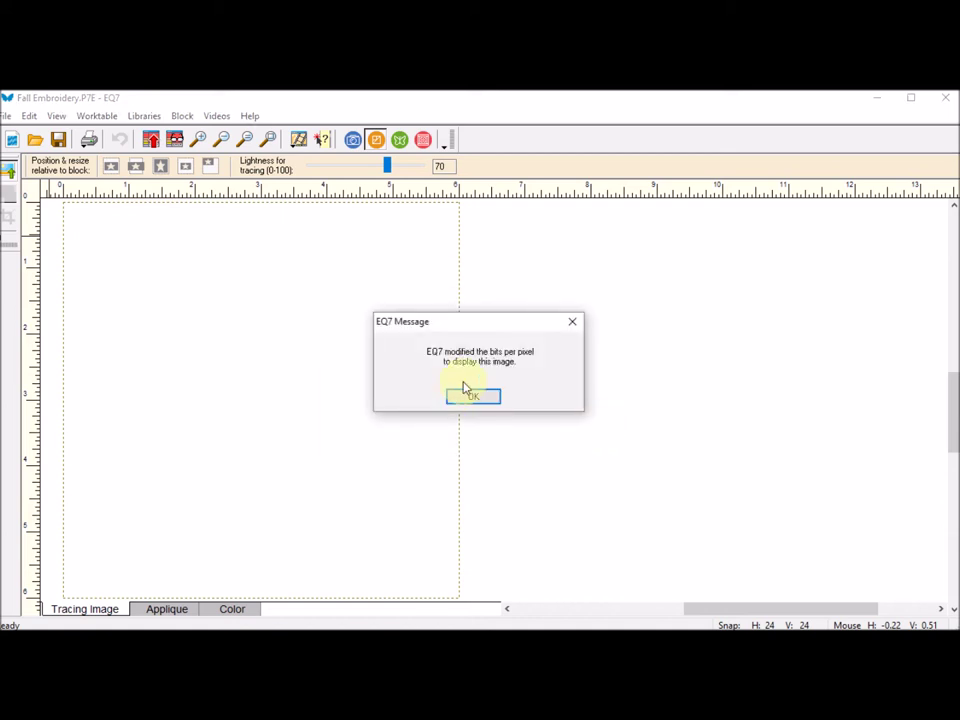
left_click(478, 398)
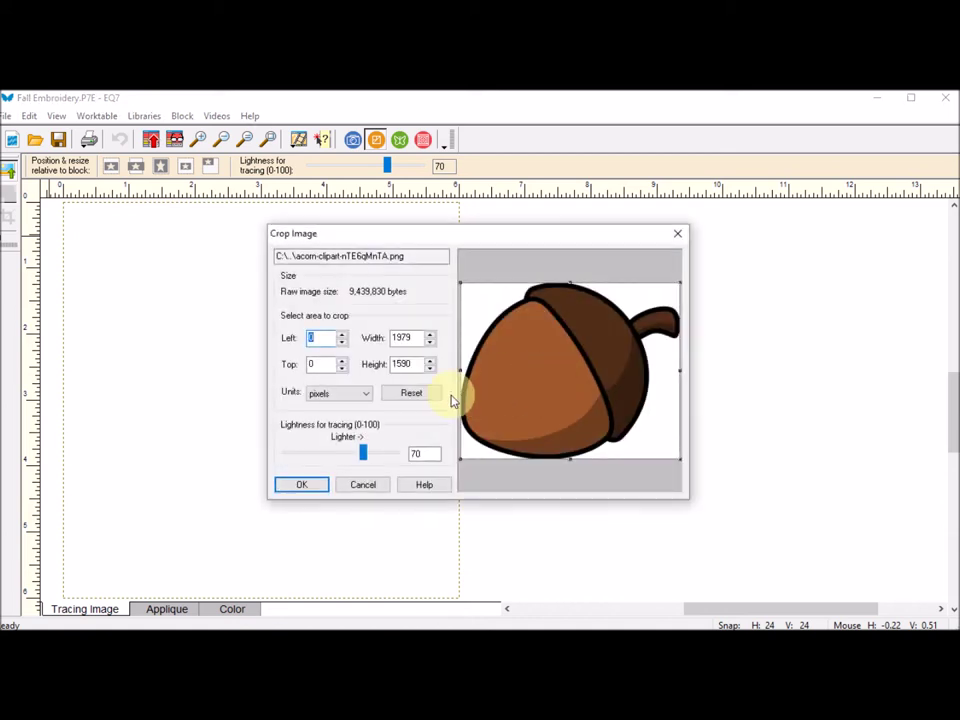
left_click(298, 488)
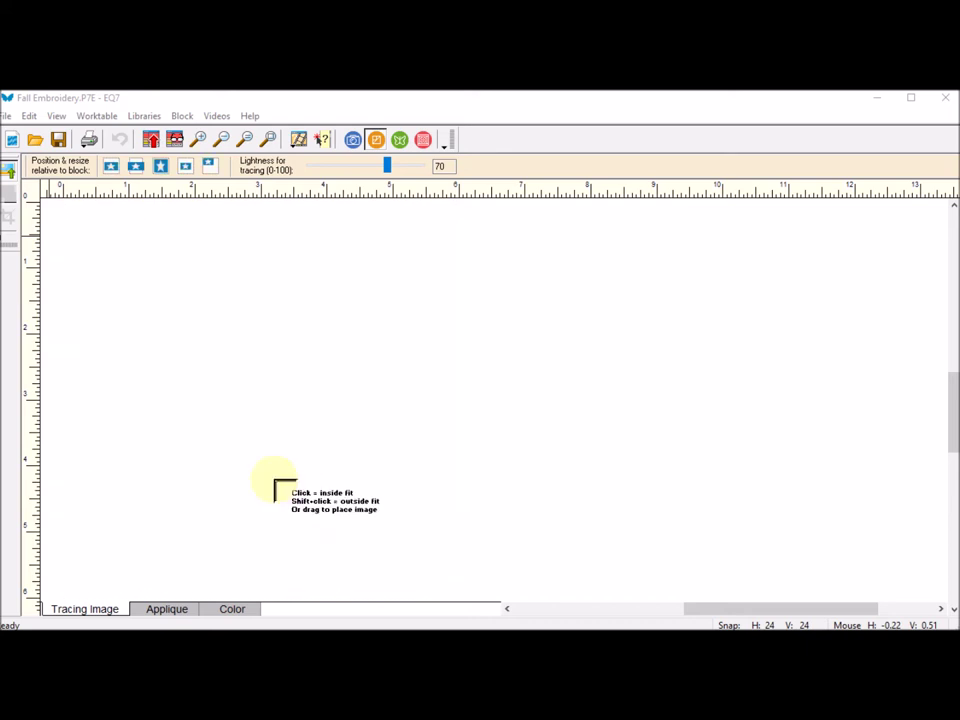
left_click(202, 352)
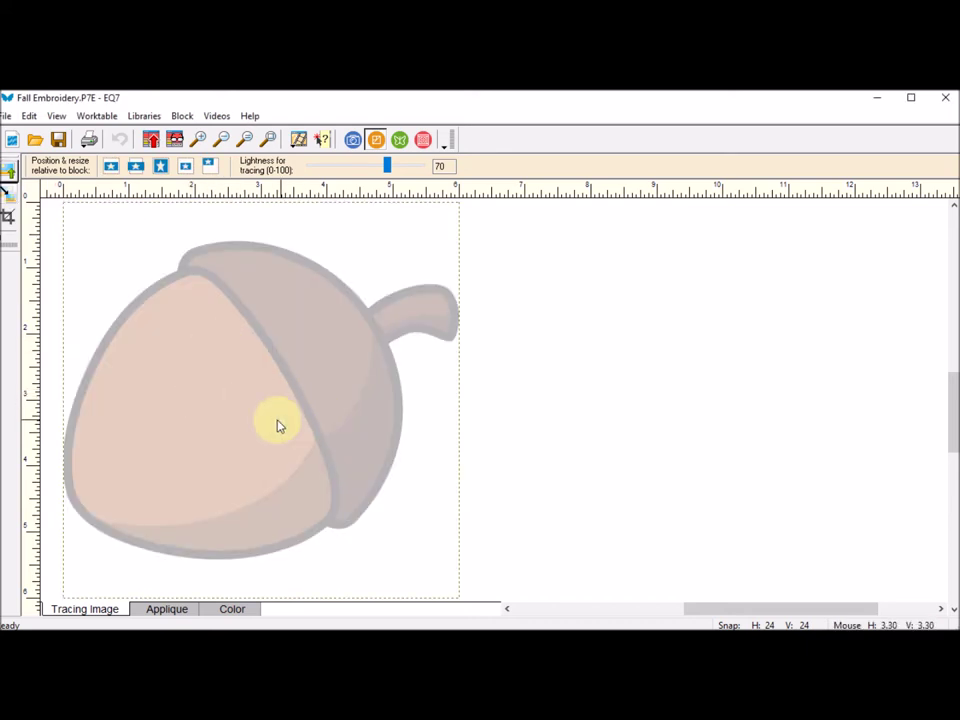
left_click(167, 609)
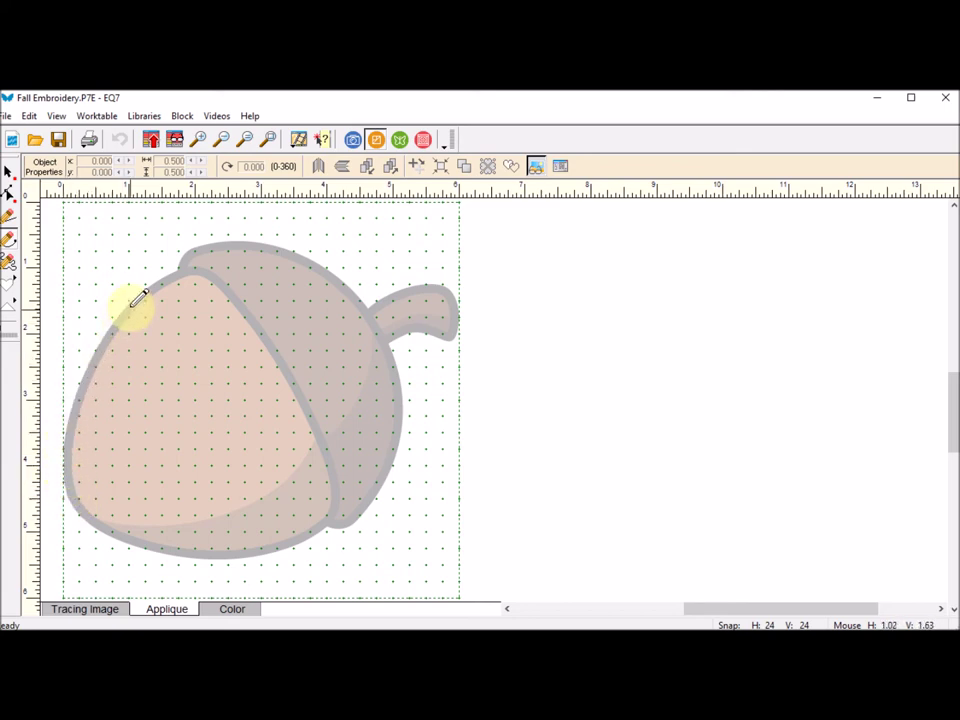
Draw three Bezier curves around the nut: left edge, cap edge and a closing bottom curve
left_click_drag(180, 274, 197, 270)
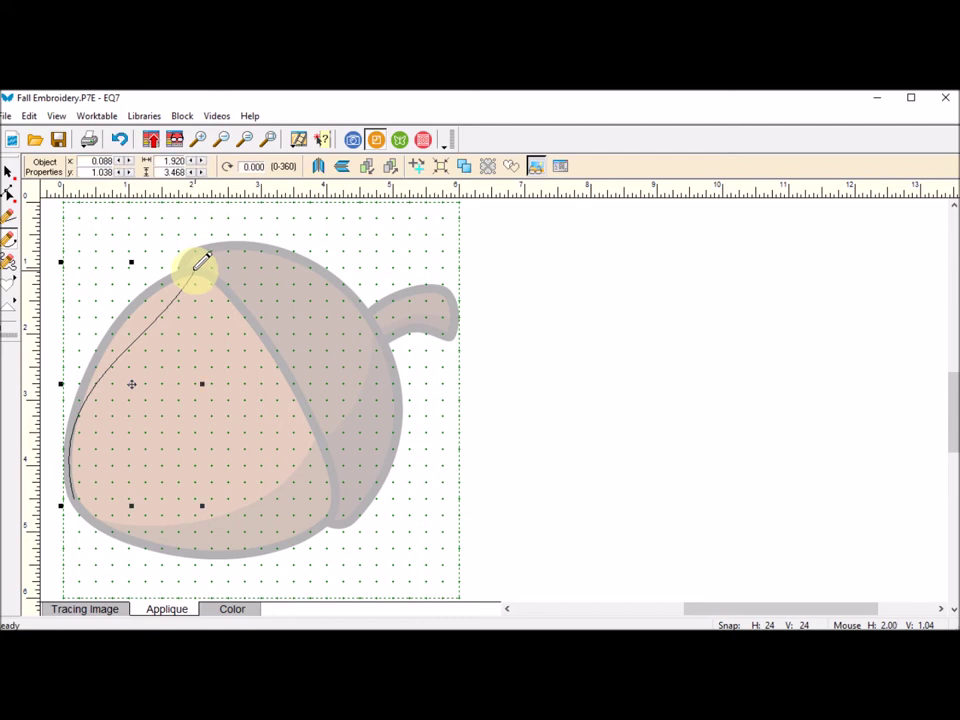
mouse_move(200, 264)
left_mouse_down()
mouse_move(319, 399)
mouse_move(343, 500)
left_mouse_up()
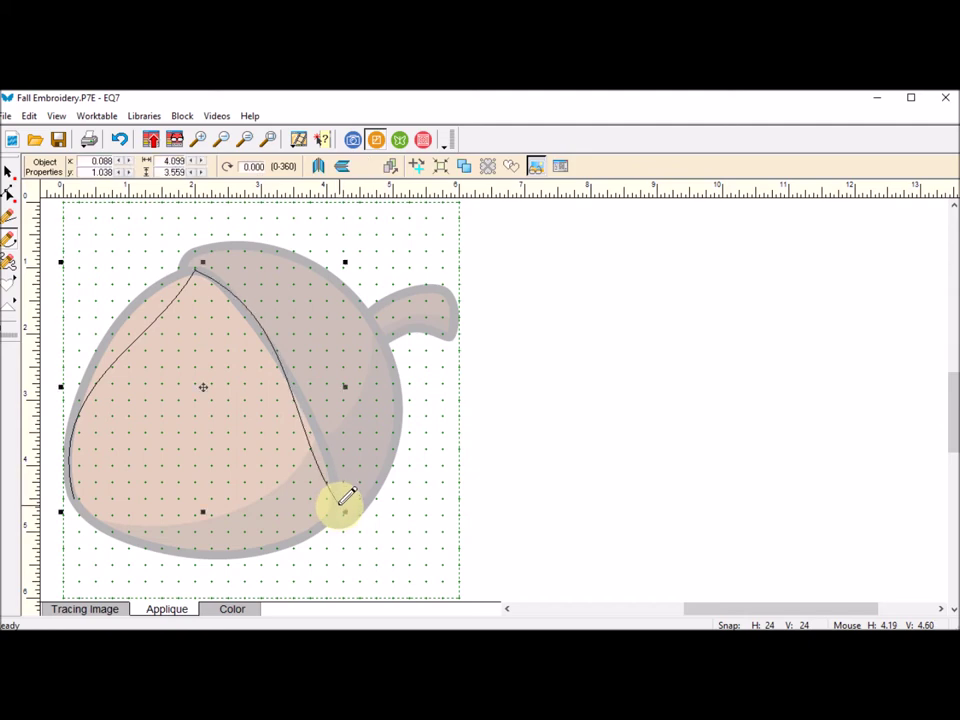
left_click(340, 503)
left_click_drag(234, 535, 79, 491)
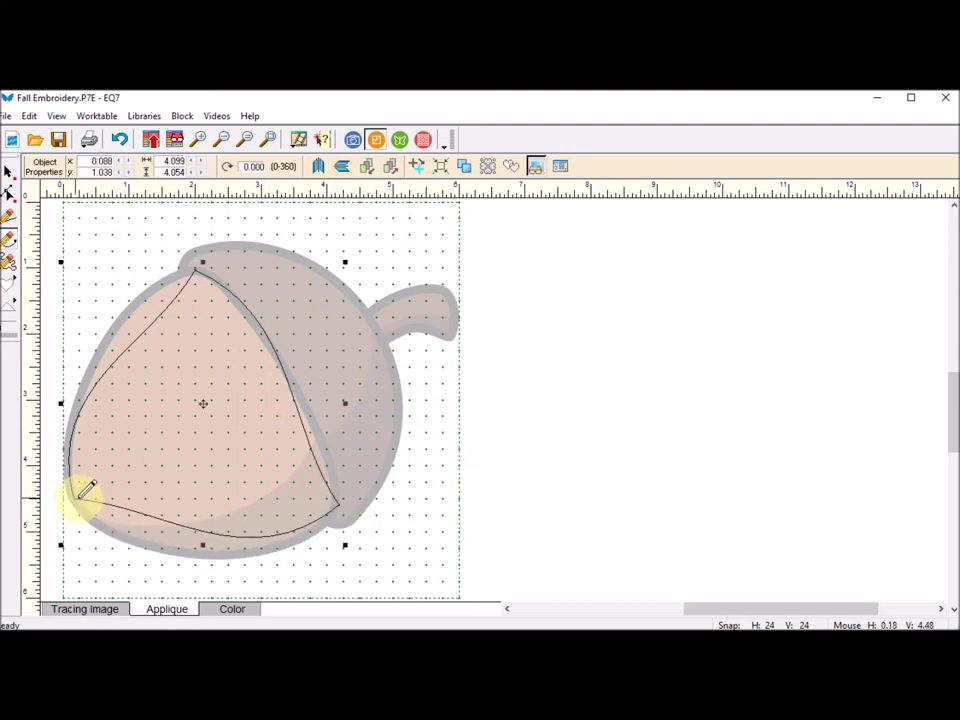
Select the nut's lower-left node and bend its bottom and left curves toward the acorn outline
left_click(10, 196)
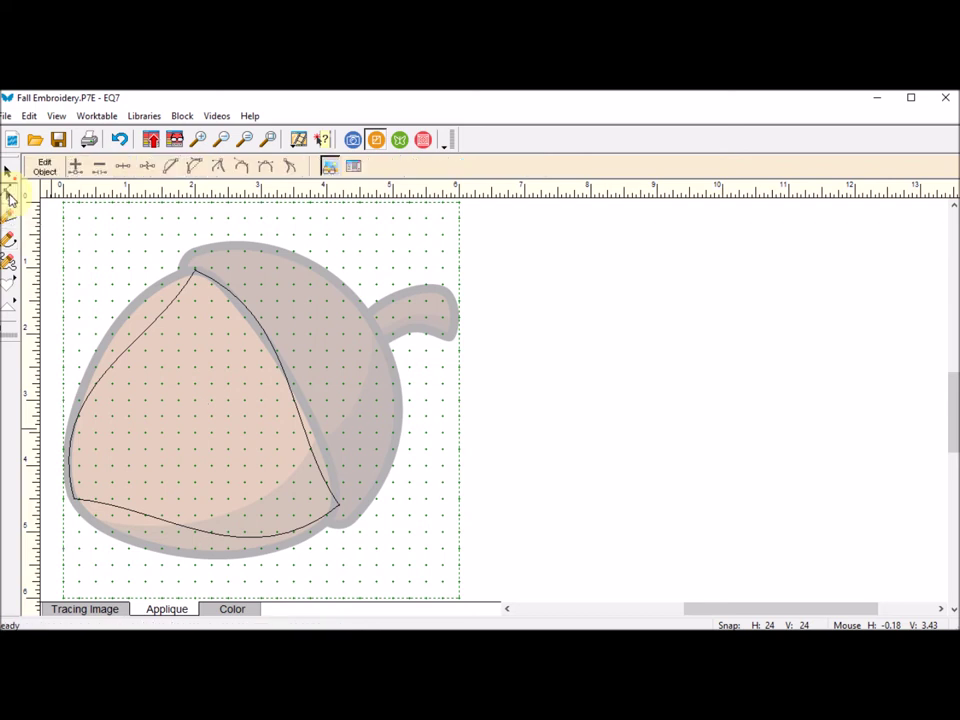
left_click(75, 500)
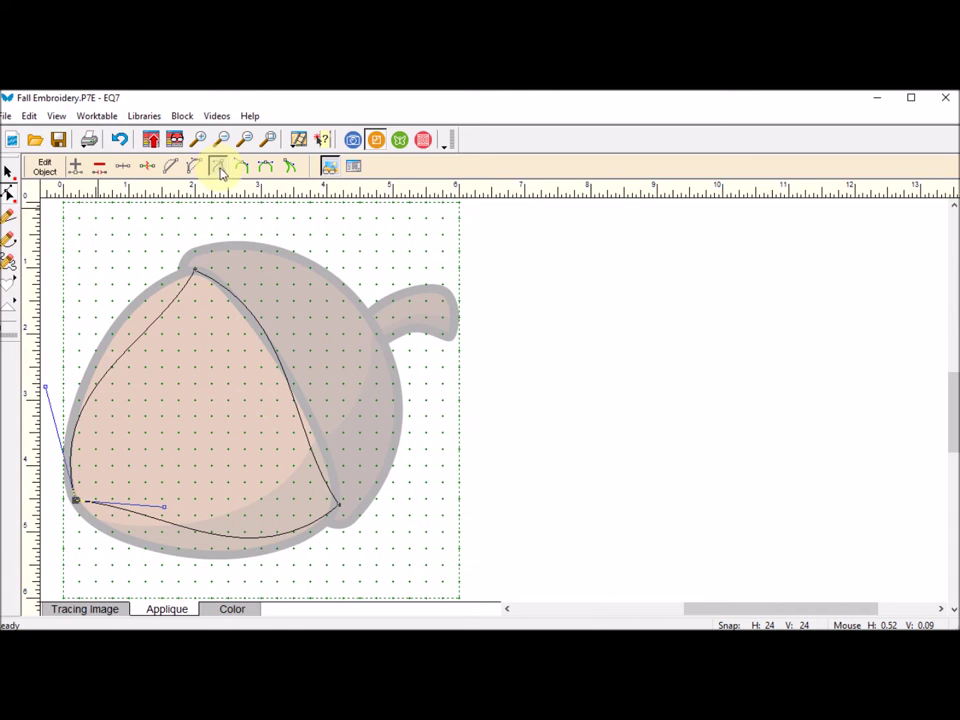
left_click(220, 167)
left_click_drag(164, 508, 118, 519)
mouse_move(45, 386)
left_mouse_down()
mouse_move(64, 392)
mouse_move(51, 386)
left_mouse_up()
Make the lower-left node smooth and refine the left and bottom curves along the acorn edge
left_click(76, 500)
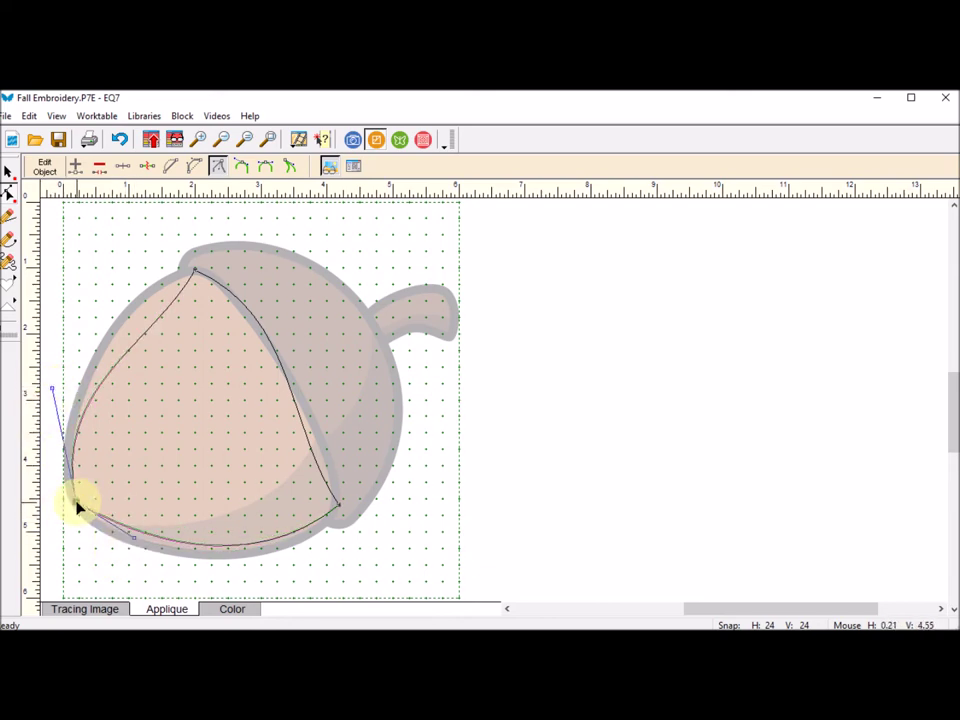
left_click(242, 167)
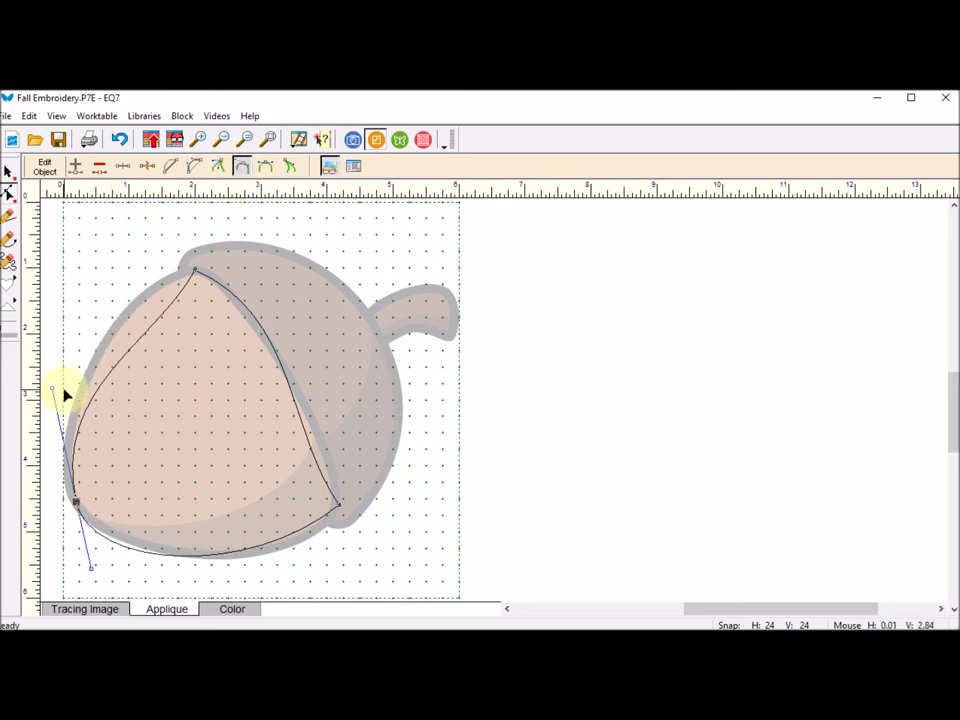
left_click_drag(53, 393, 26, 403)
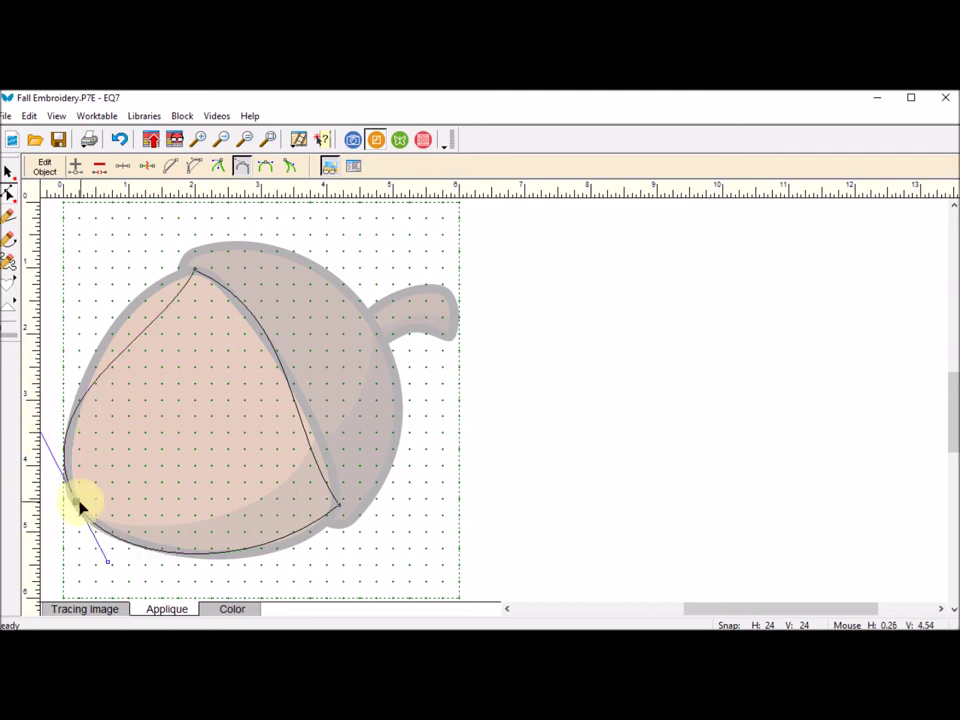
left_click(78, 506)
left_click(80, 511)
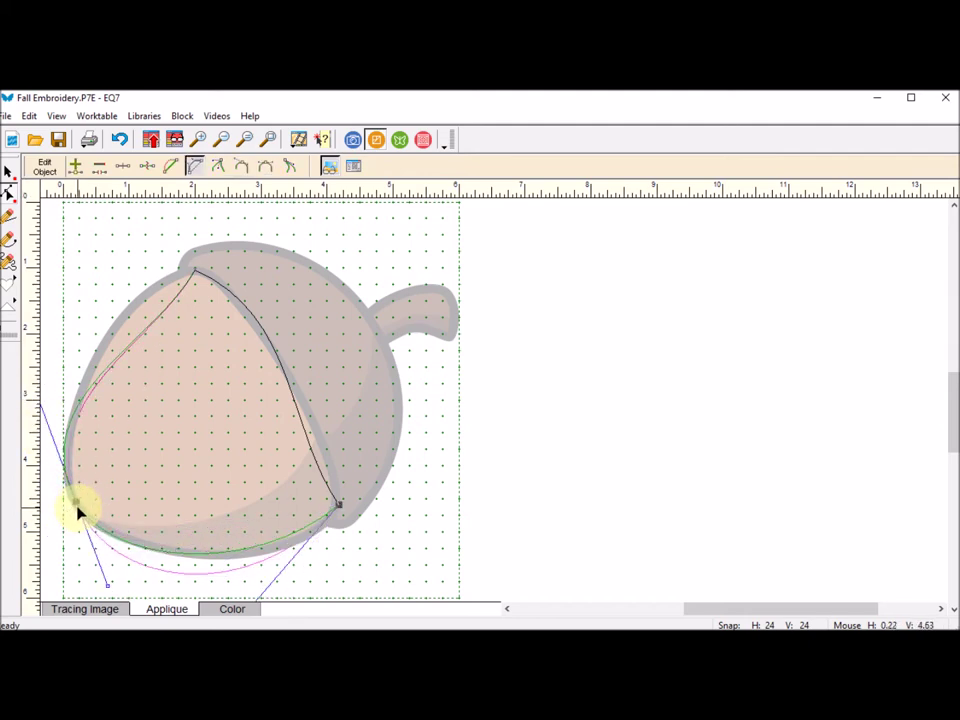
left_click(76, 506)
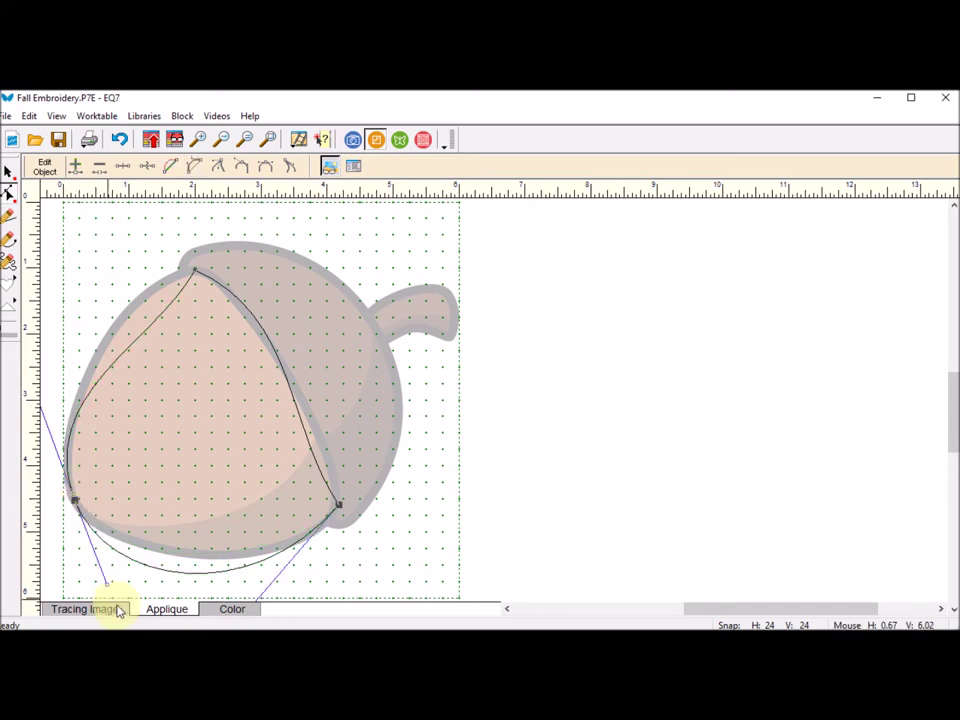
left_click_drag(756, 610, 722, 612)
left_click_drag(182, 398, 183, 404)
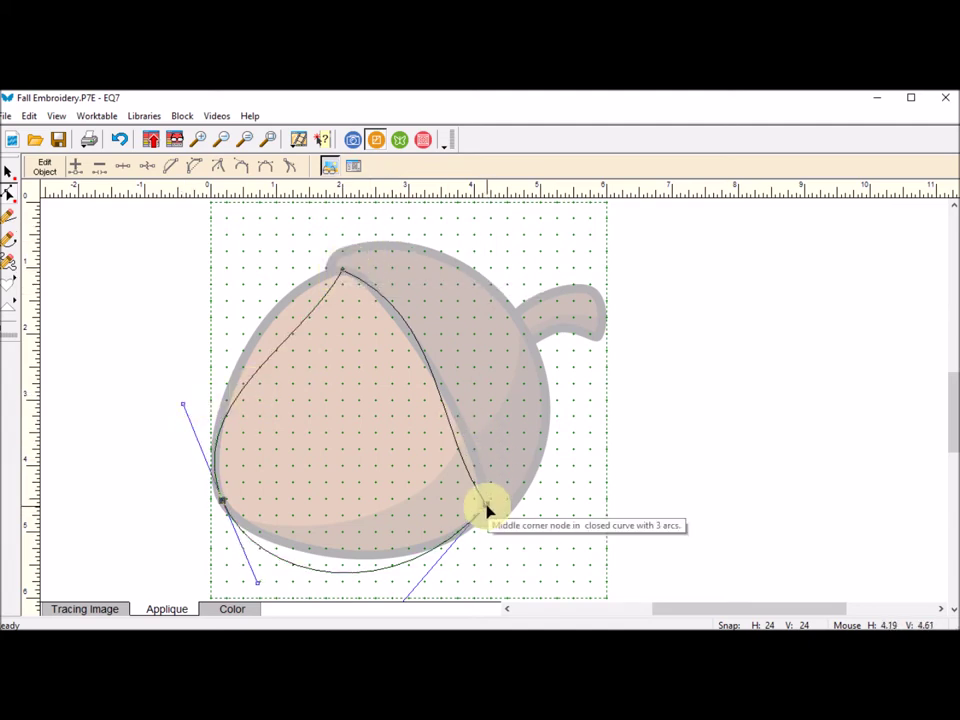
Change the nut's top node and reshape its two curves along the acorn and cap edges
left_click(343, 274)
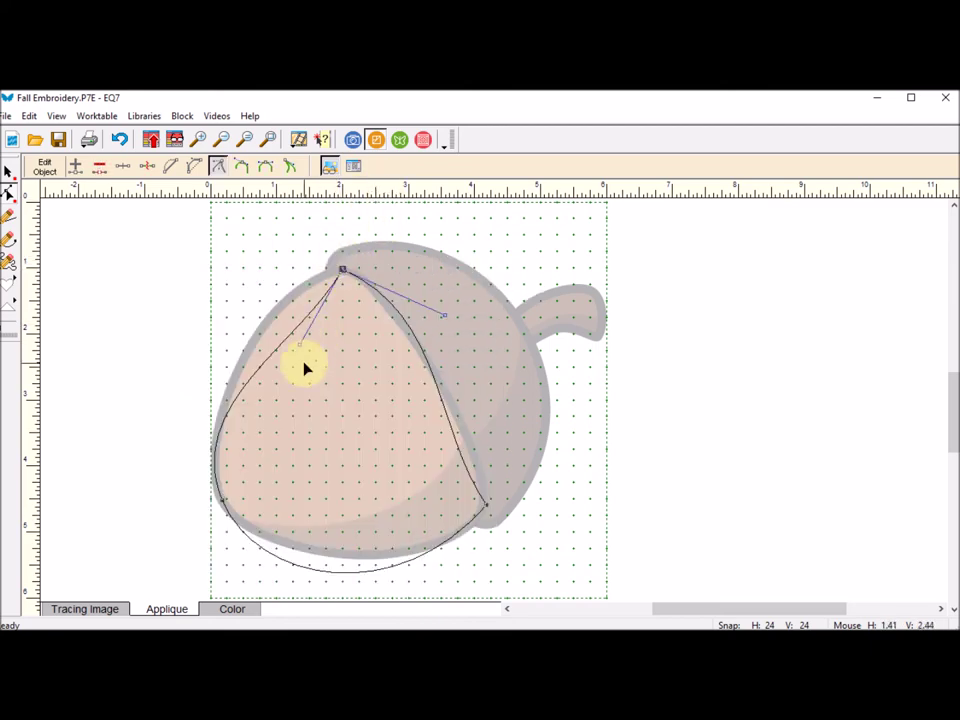
left_click(220, 167)
left_click_drag(308, 340, 276, 287)
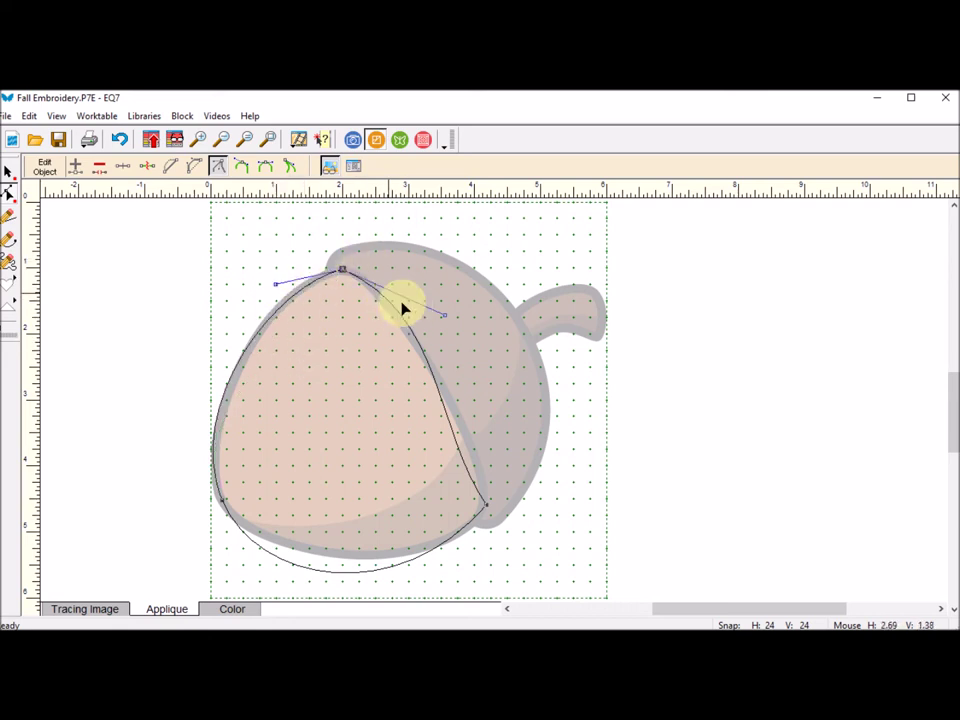
left_click_drag(449, 320, 343, 274)
left_click(343, 272)
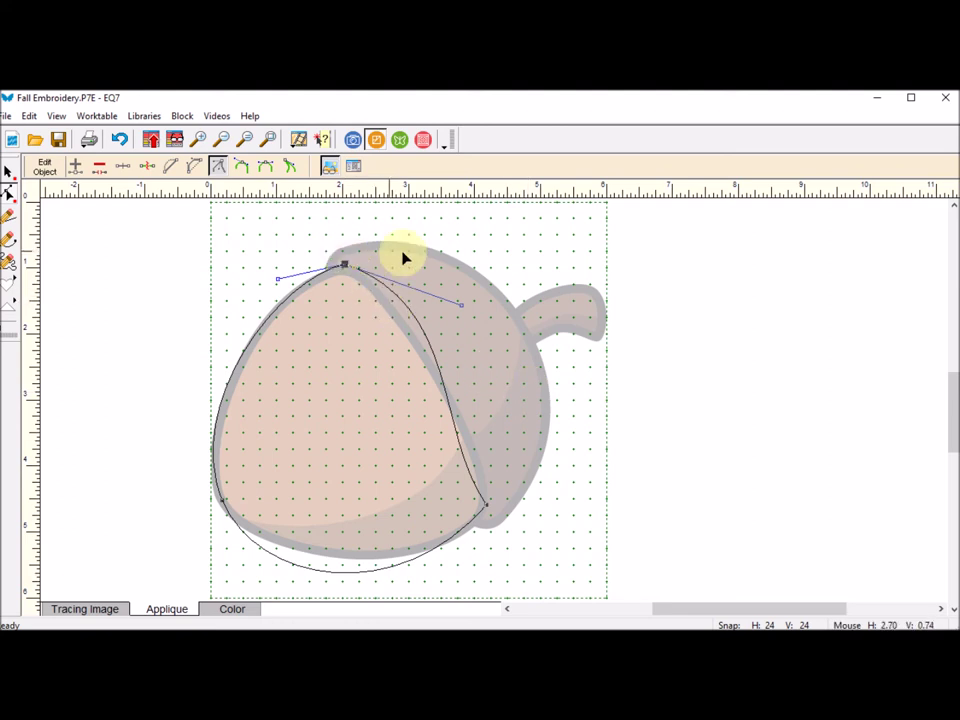
Reshape the lower corner node and bottom curve to follow the nut's right edge and base
left_click(492, 508)
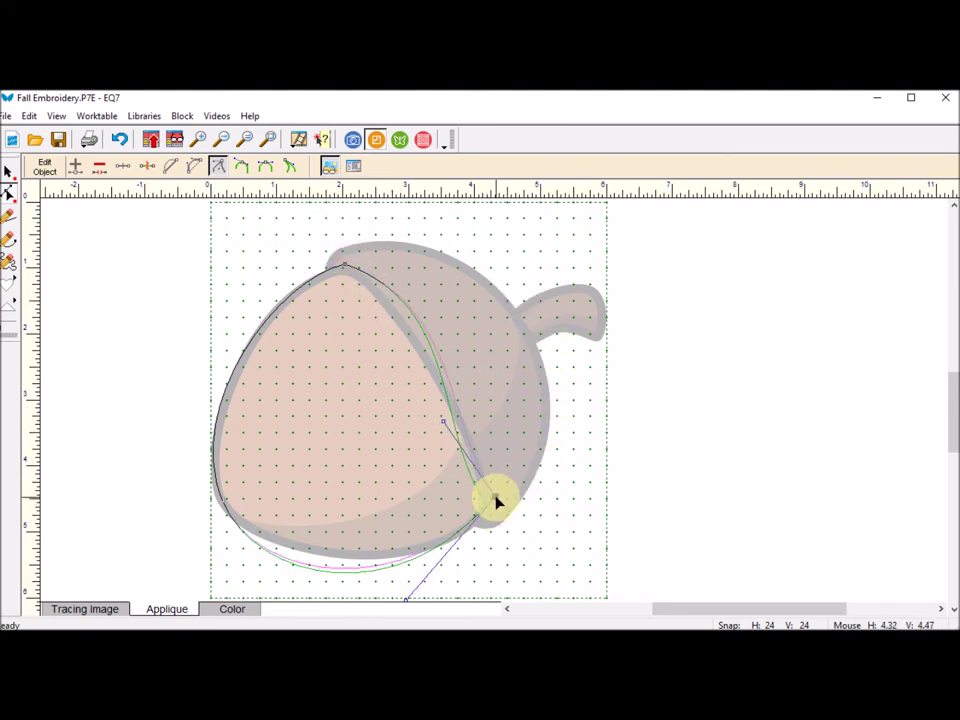
left_click_drag(497, 503, 493, 499)
left_click_drag(439, 426, 473, 411)
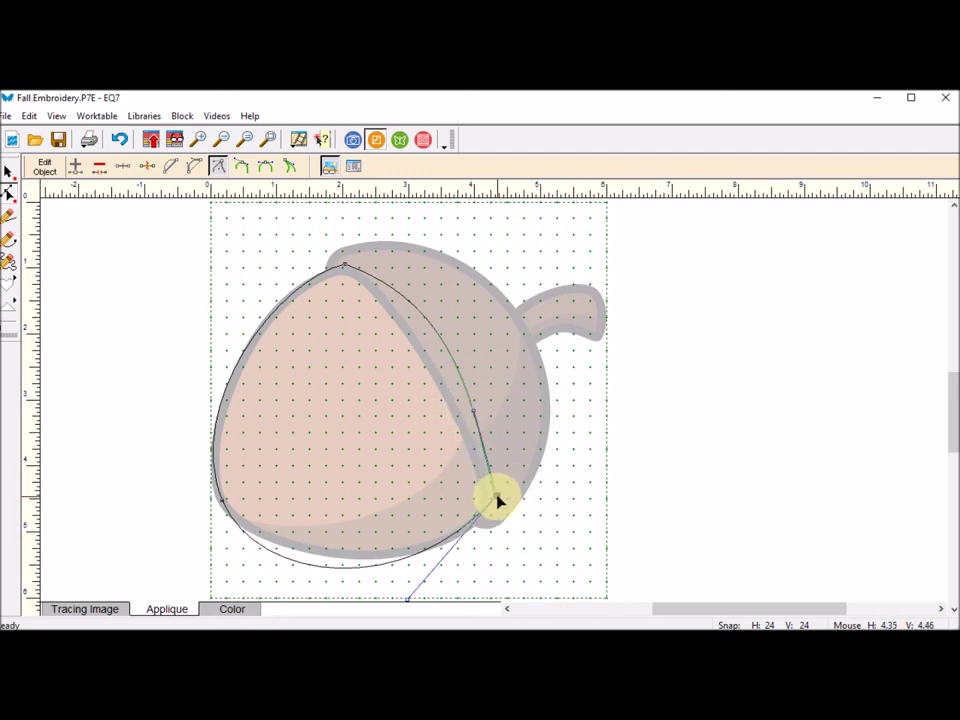
left_click(499, 502)
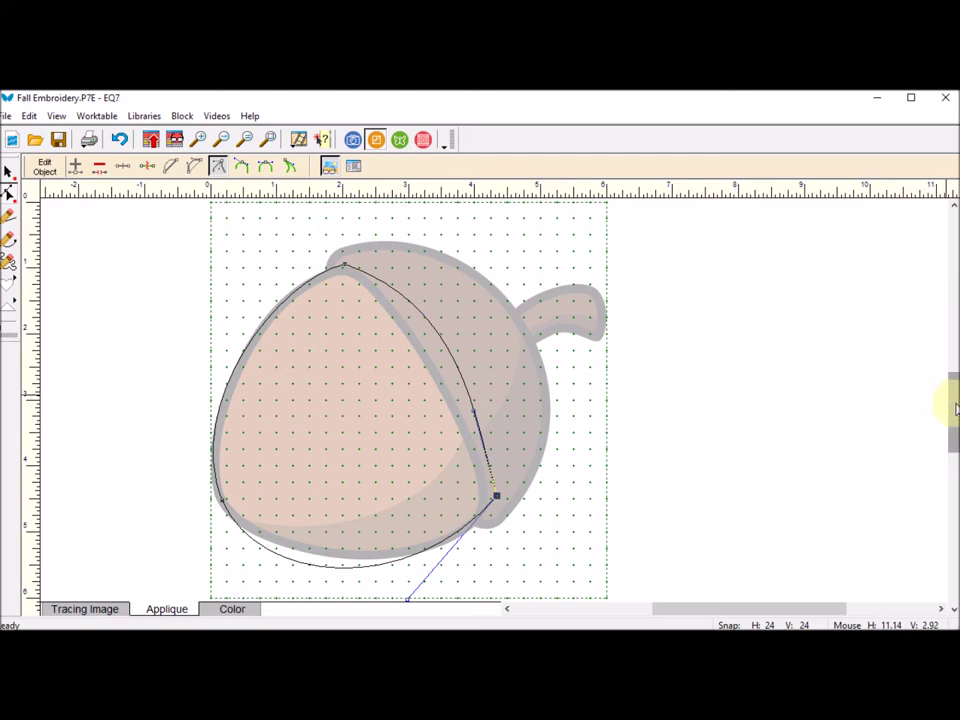
left_click_drag(952, 408, 953, 429)
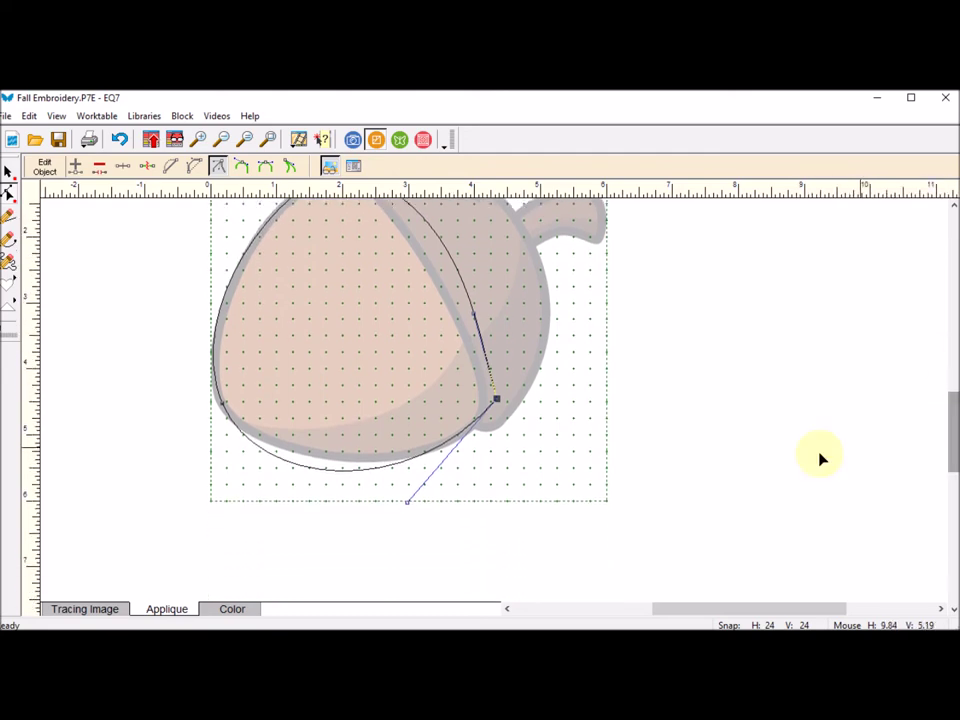
left_click(409, 505)
left_click_drag(428, 489, 421, 490)
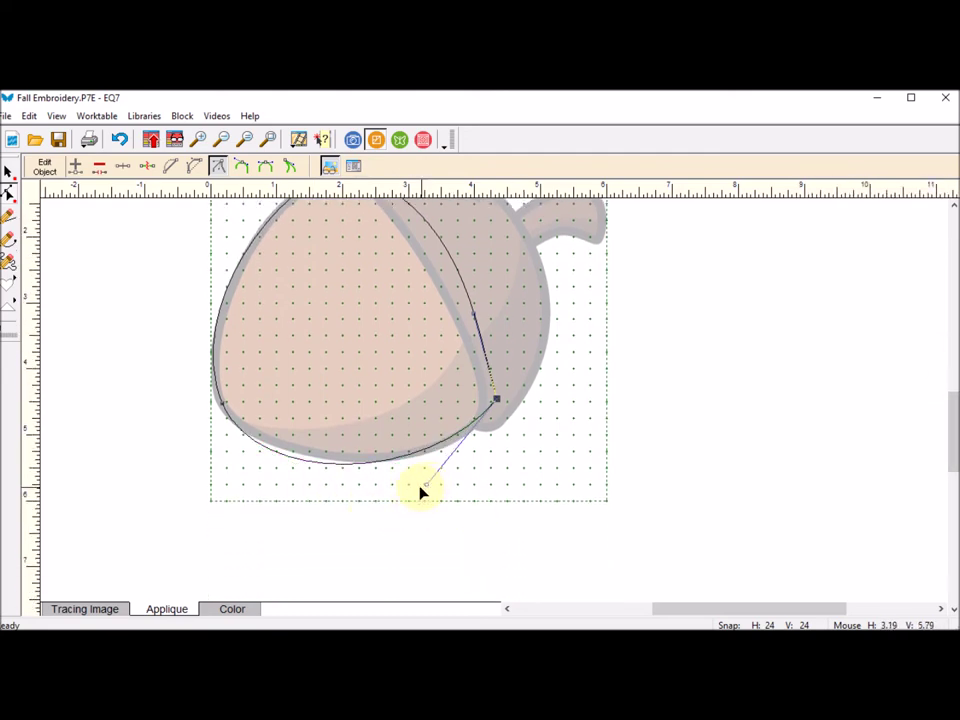
Adjust the left and lower-right nodes and their handles so the outline sits on the nut
left_click(223, 405)
left_click_drag(256, 492, 249, 463)
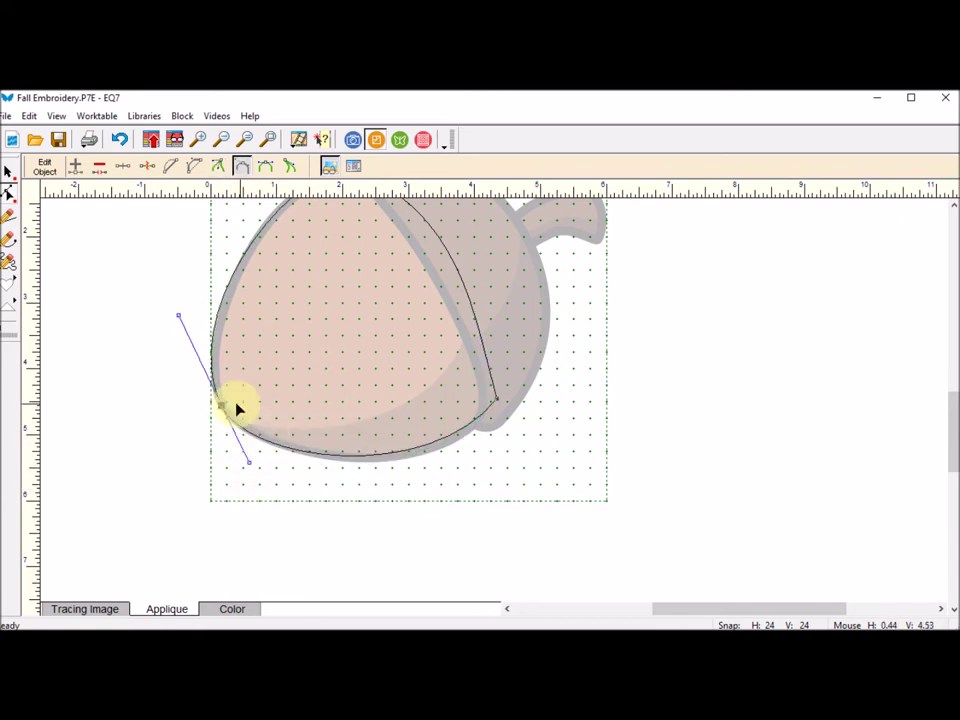
left_click_drag(220, 408, 229, 405)
left_click(495, 402)
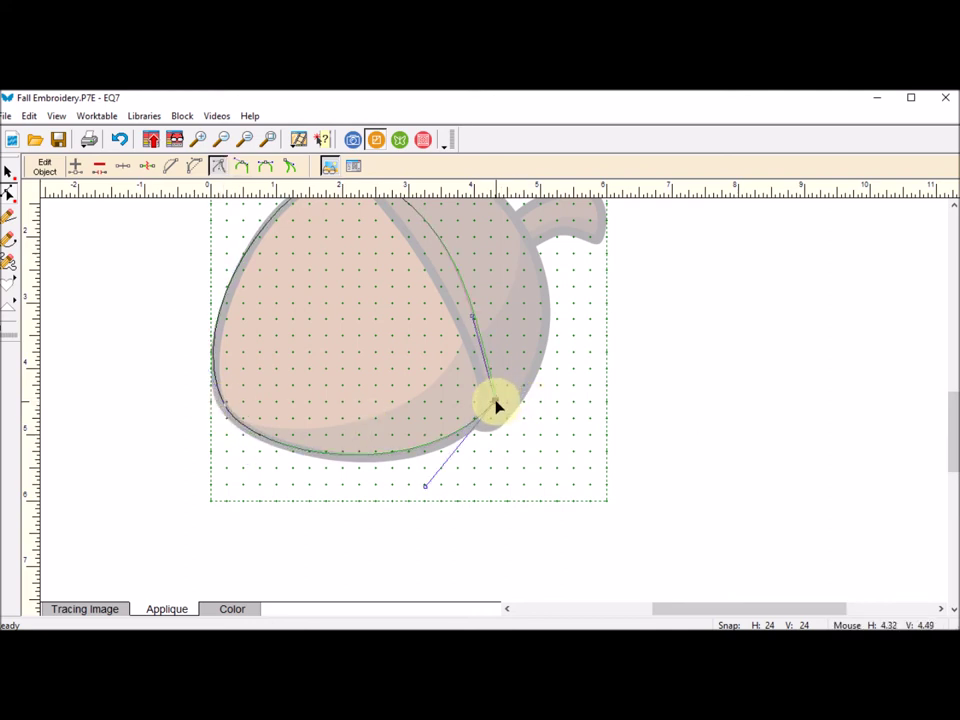
left_click_drag(497, 405, 497, 404)
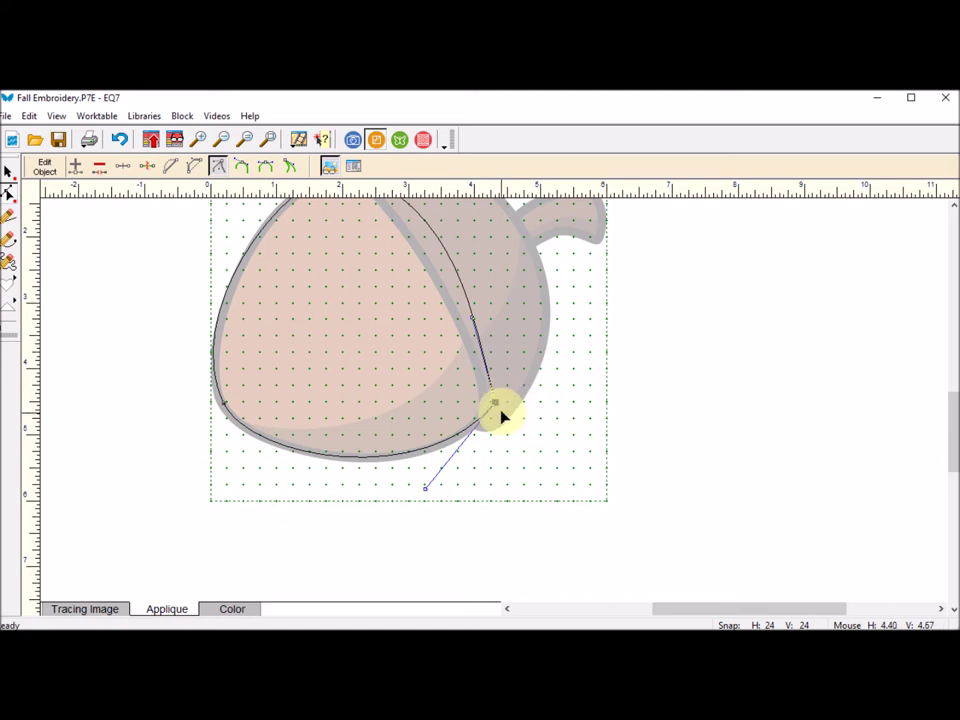
left_click_drag(467, 326, 486, 345)
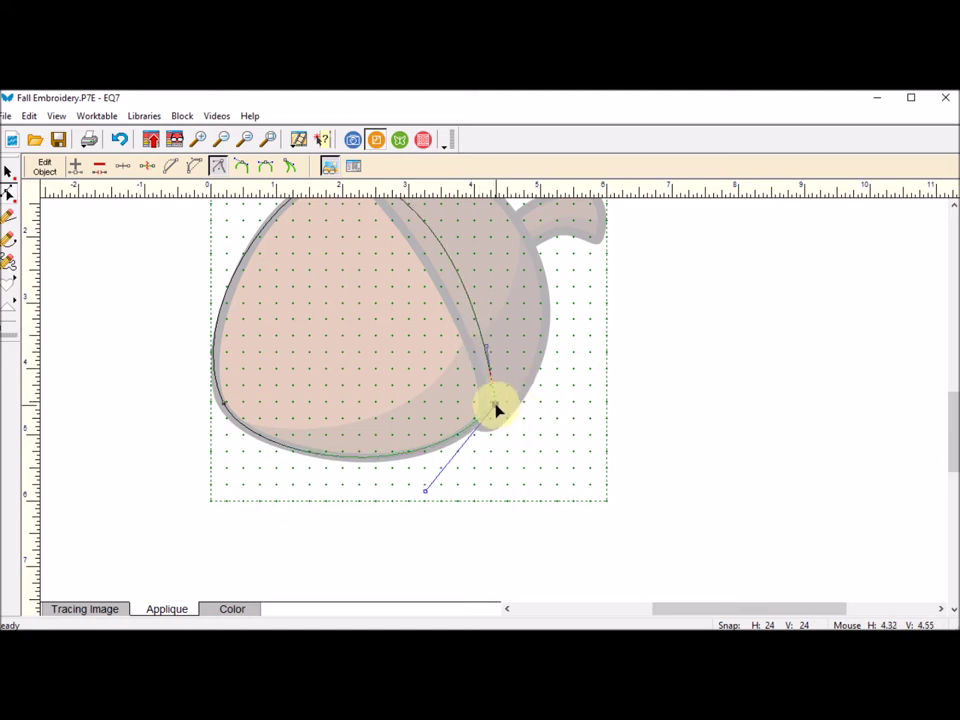
left_click(497, 406)
left_click_drag(951, 428, 951, 414)
left_click(345, 255)
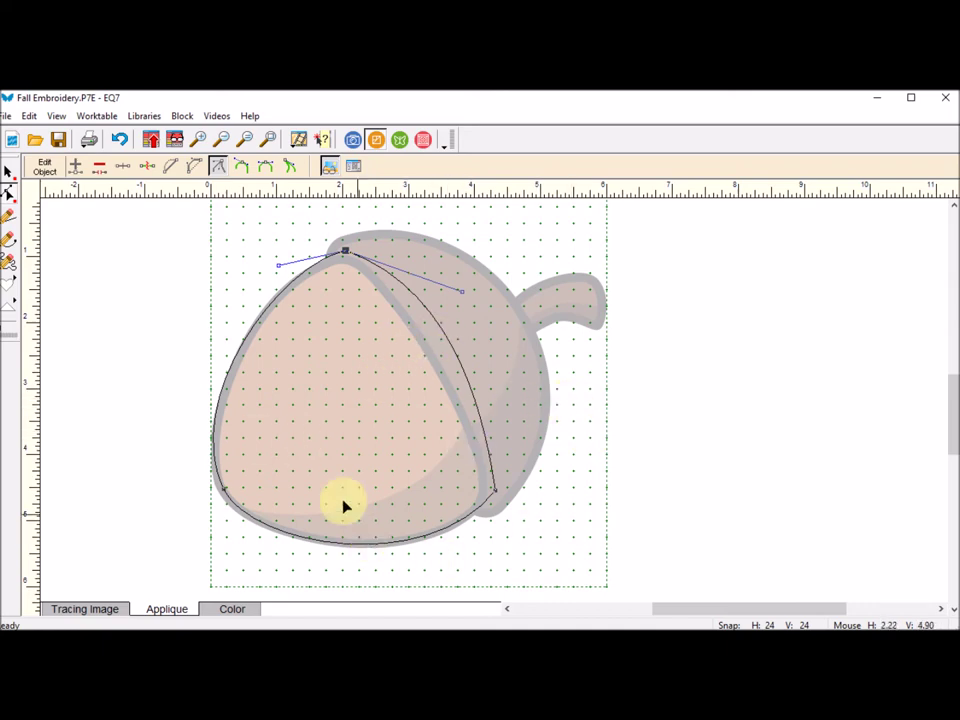
left_click(10, 246)
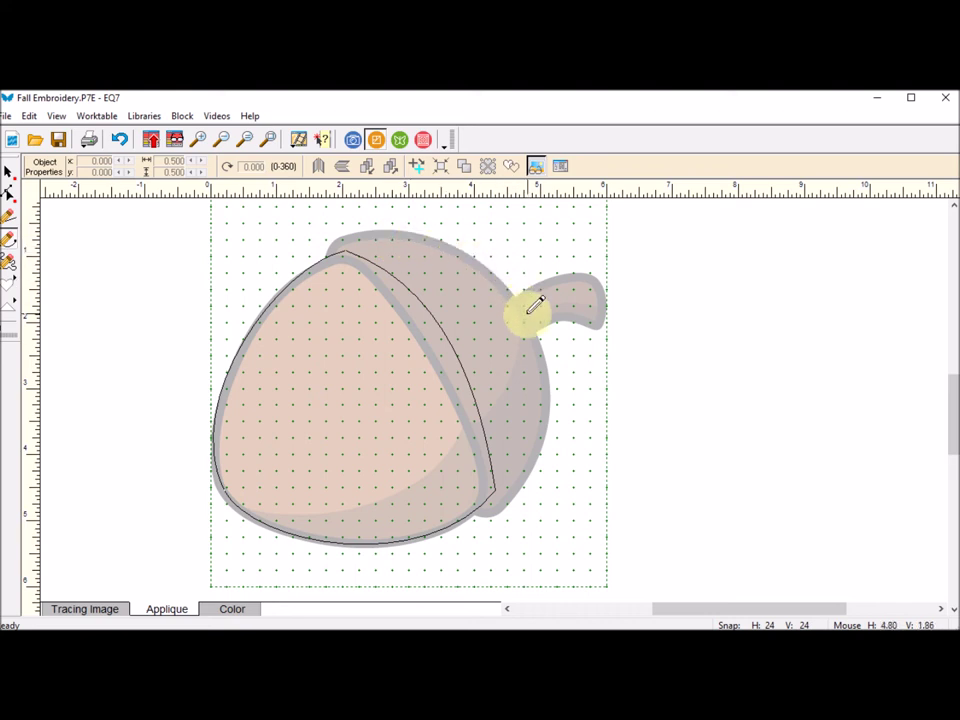
Draw two Bezier curves: cap top to stem, then stem down to the cap's lower edge
left_click_drag(535, 306, 531, 317)
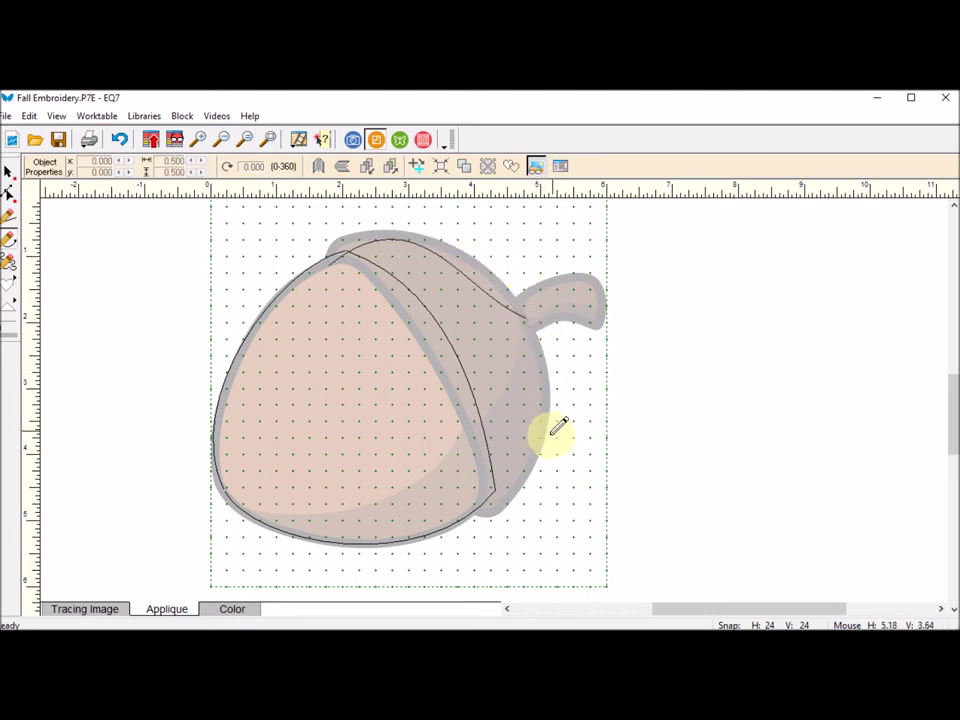
left_click_drag(558, 427, 334, 259)
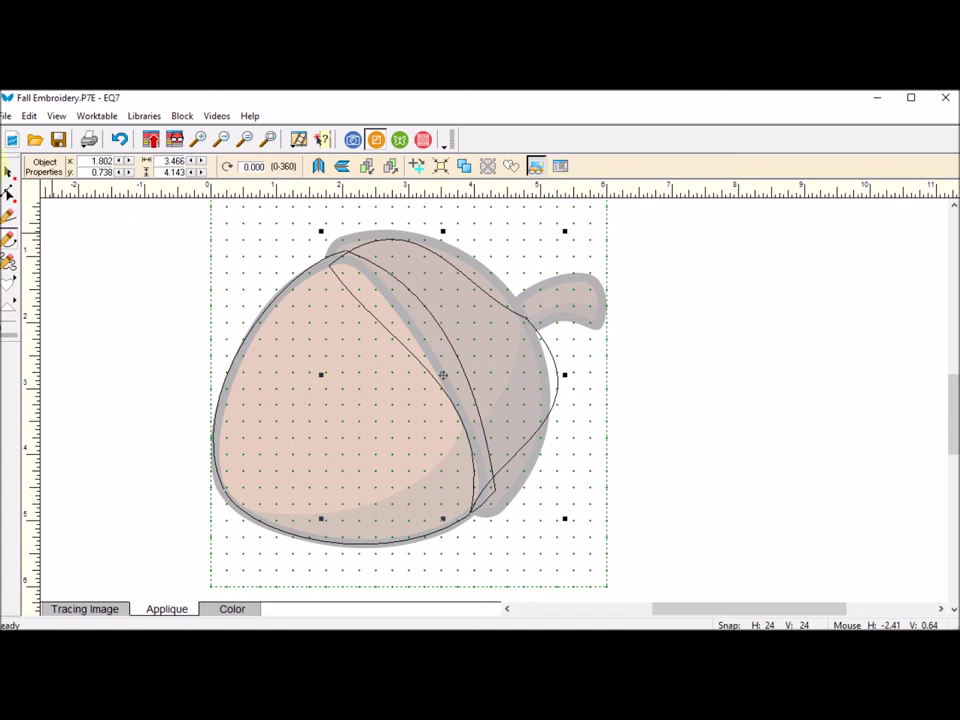
Make the cap's stem node smooth and pull an upward handle from its top-left node
left_click(12, 199)
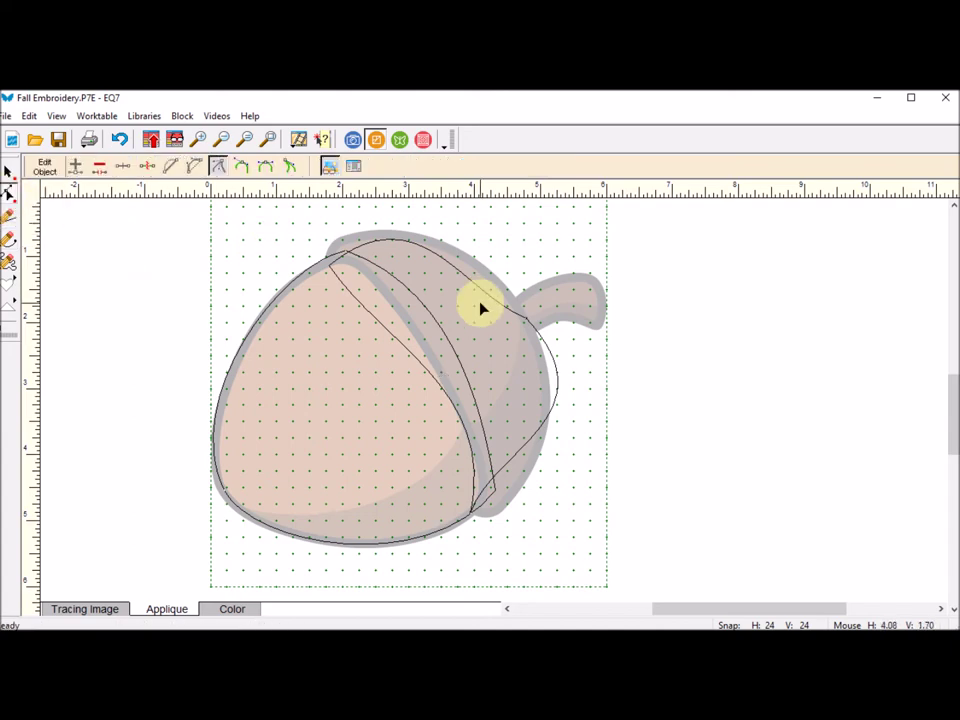
left_click(527, 318)
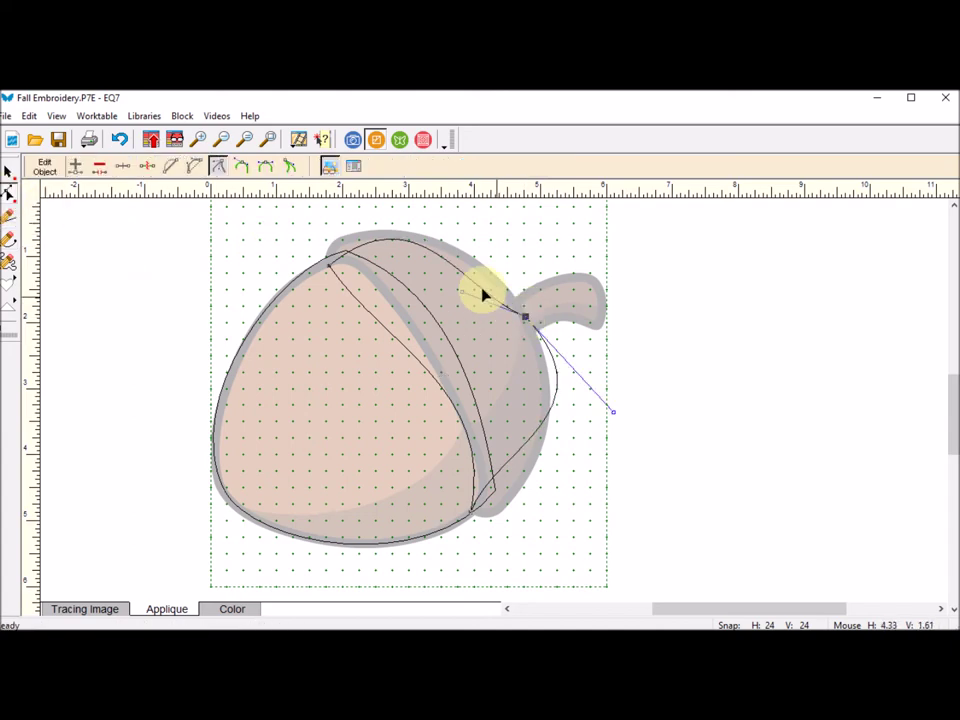
left_click(243, 168)
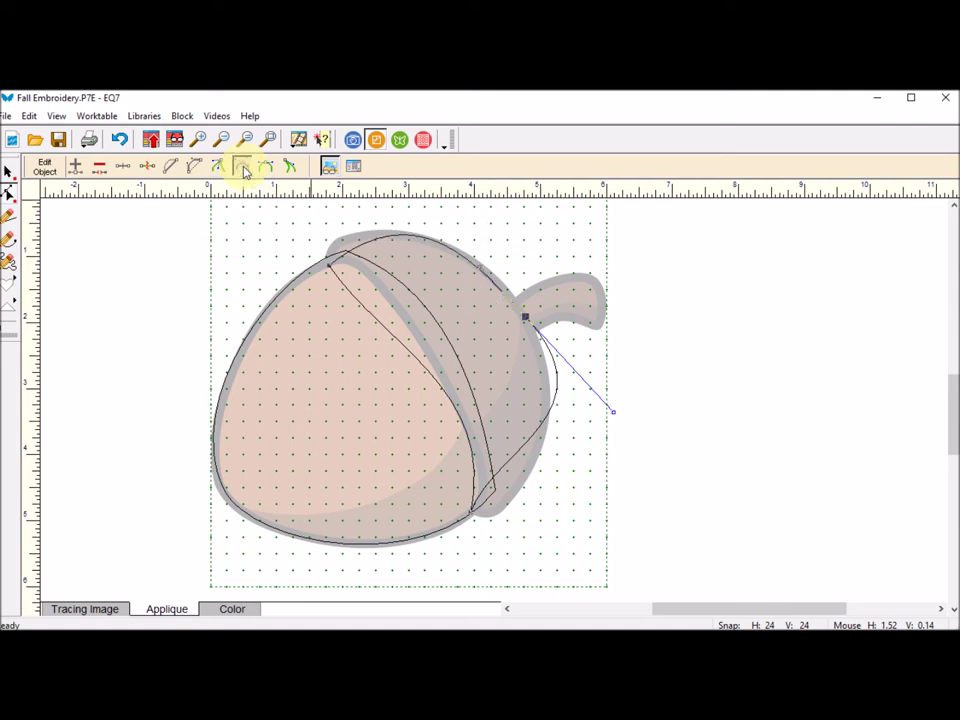
left_click(524, 314)
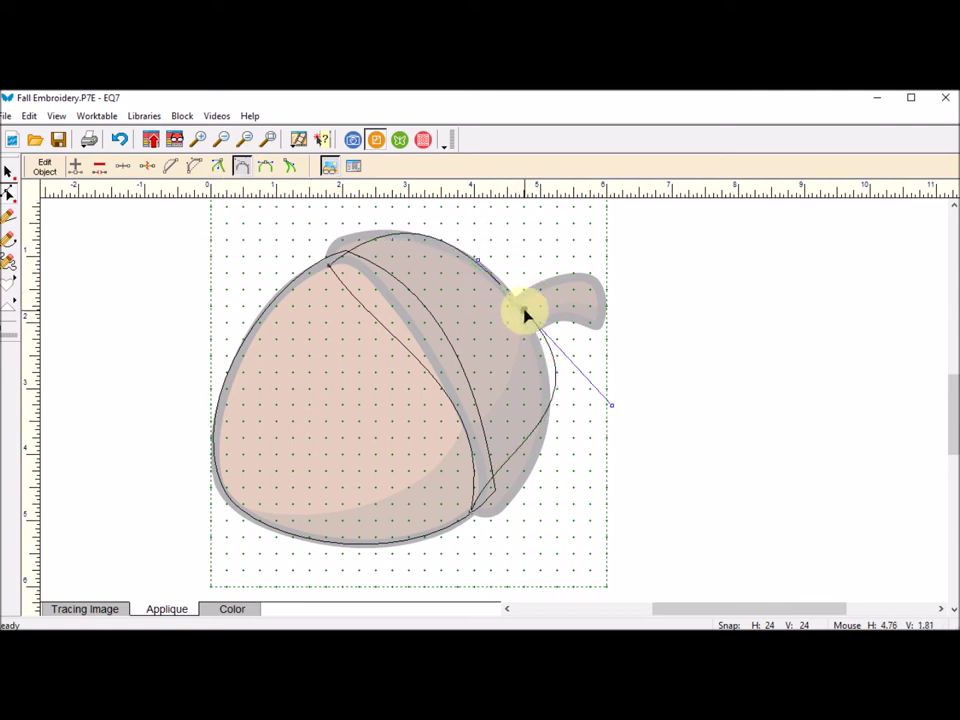
left_click(331, 266)
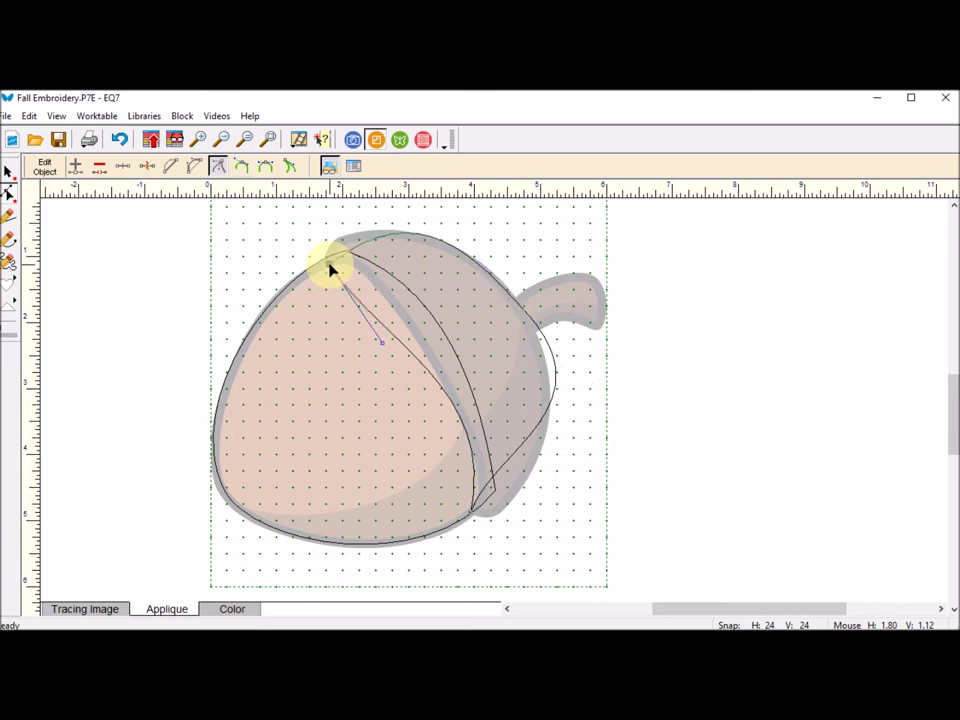
left_click(952, 207)
left_click(952, 207)
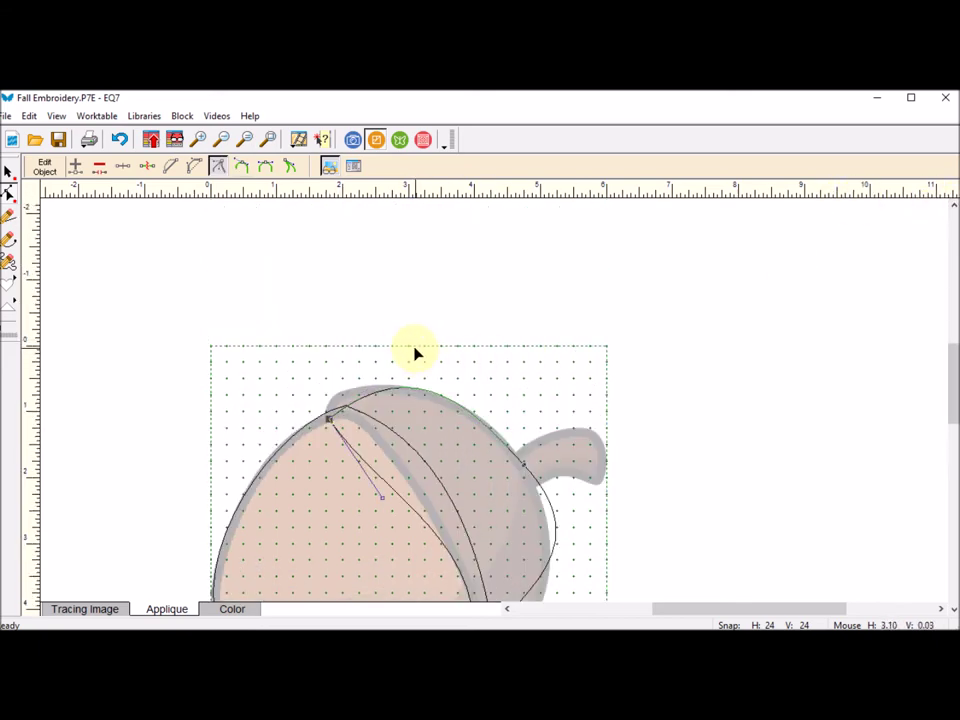
left_click_drag(330, 417, 335, 357)
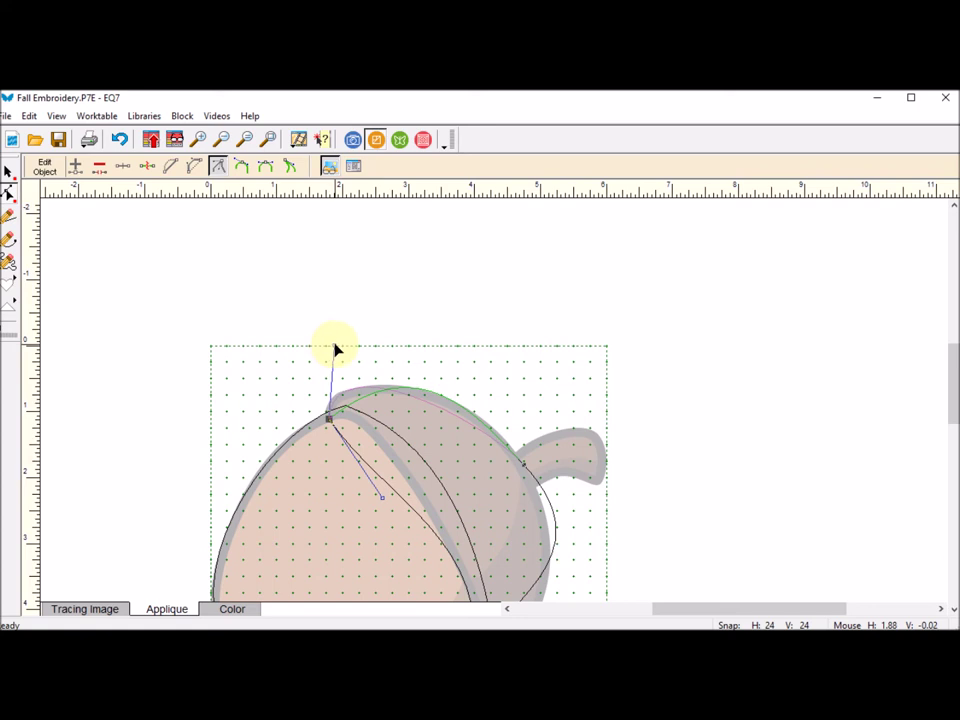
Round the cap beside the stem and refine the top-left node's handle to fit the cap
left_click(522, 464)
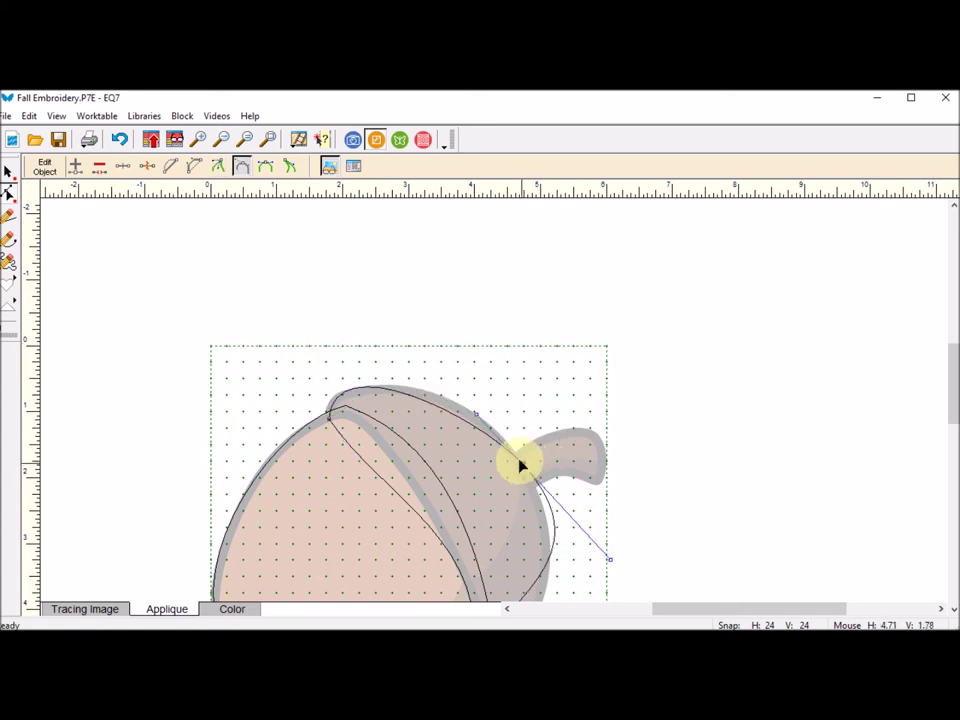
left_click_drag(477, 420, 481, 400)
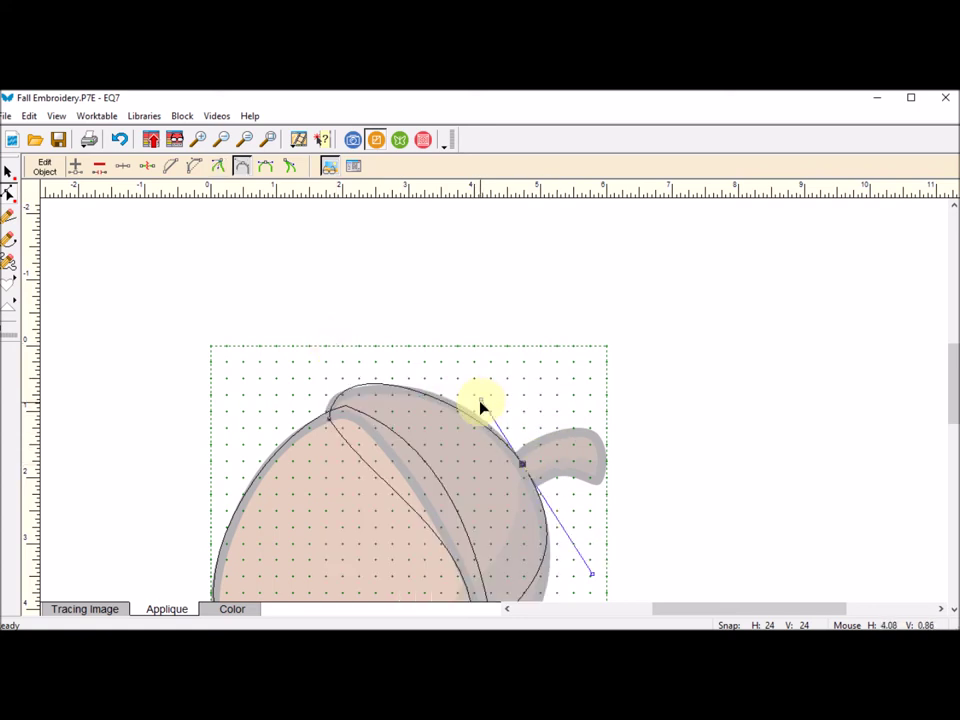
left_click(331, 420)
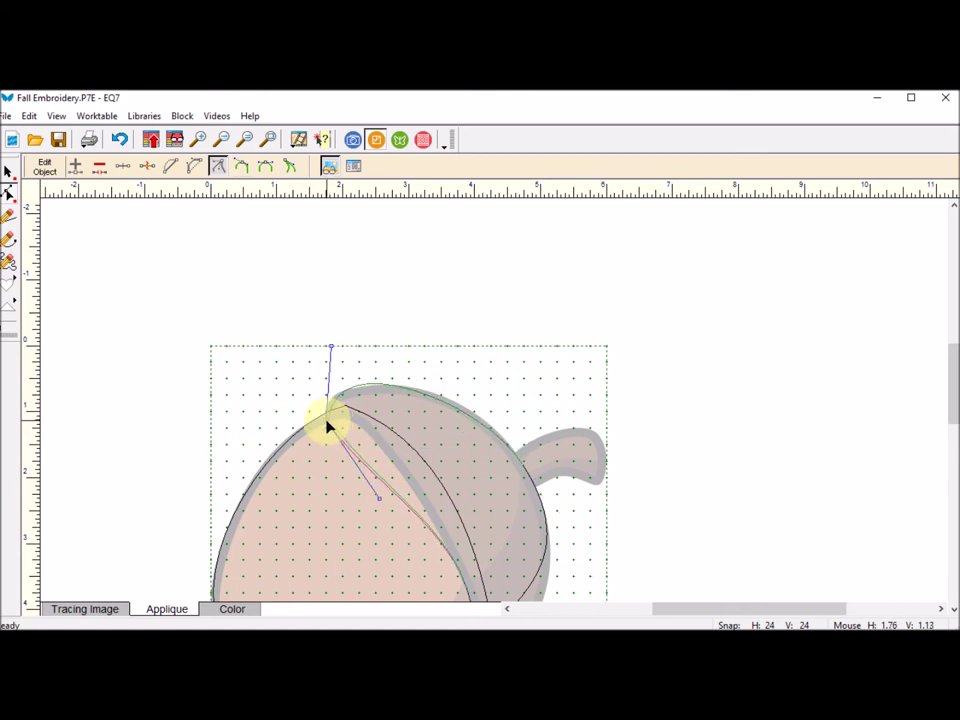
left_click_drag(331, 421, 322, 355)
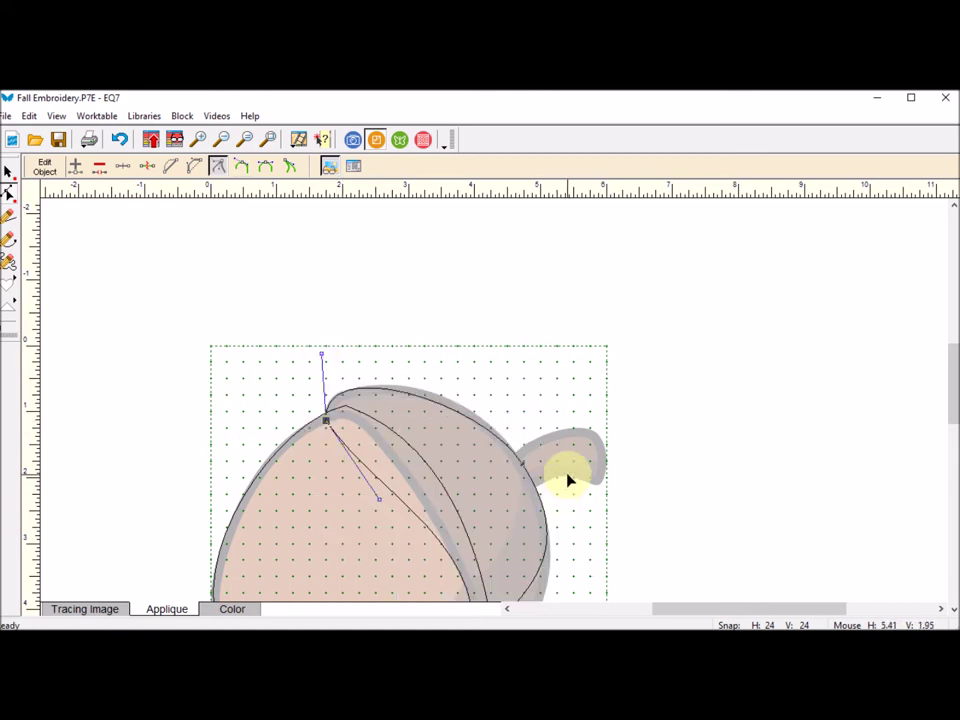
left_click(520, 463)
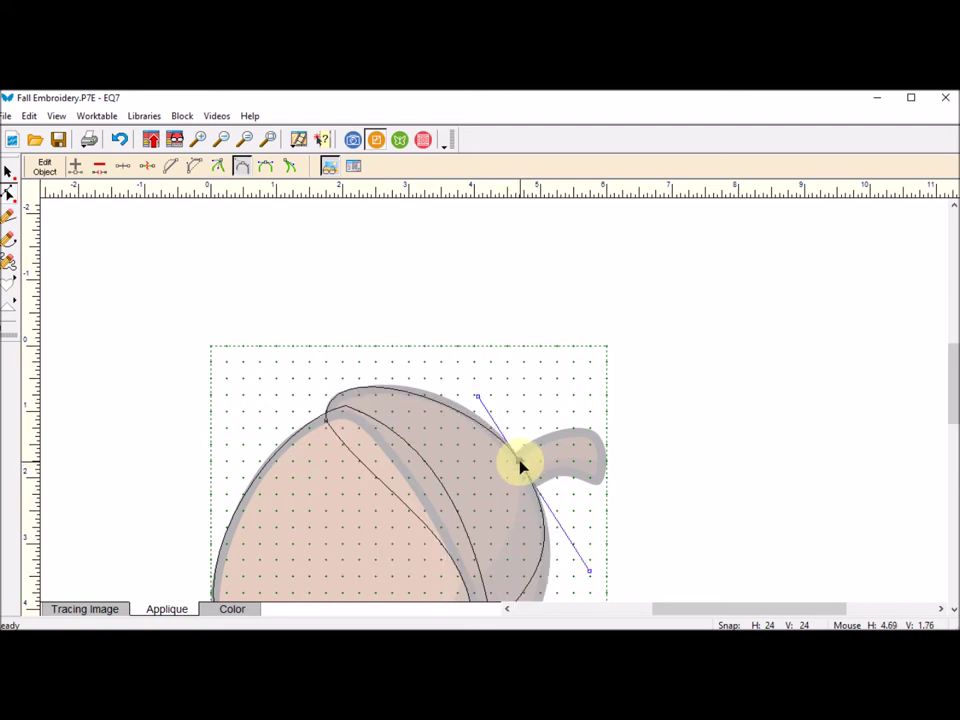
left_click_drag(481, 394, 494, 395)
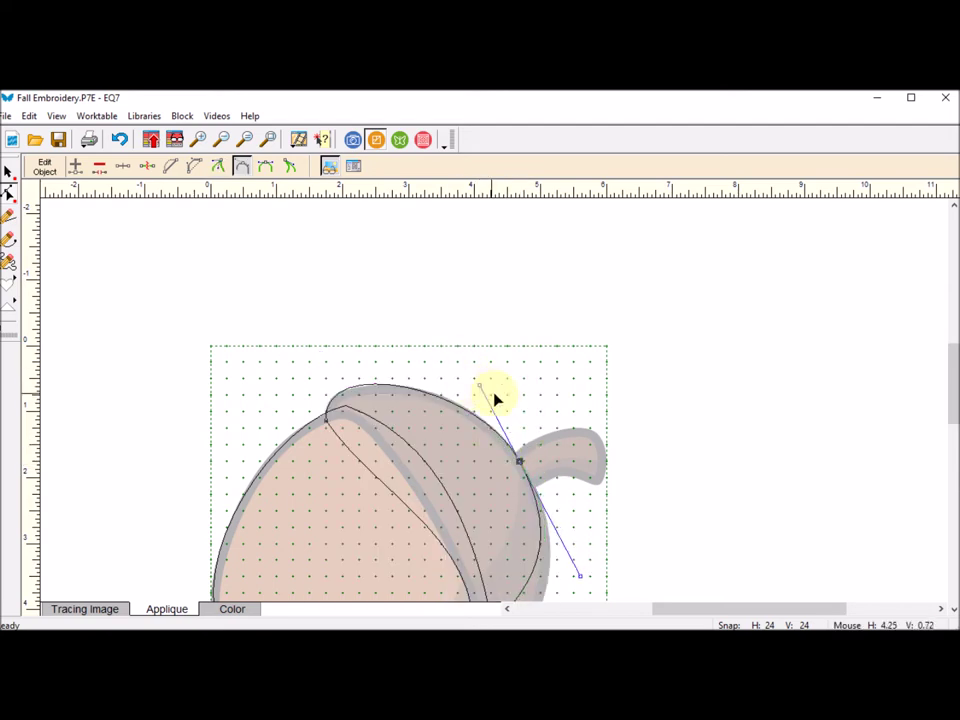
left_click_drag(954, 378, 954, 440)
left_click_drag(481, 346, 527, 317)
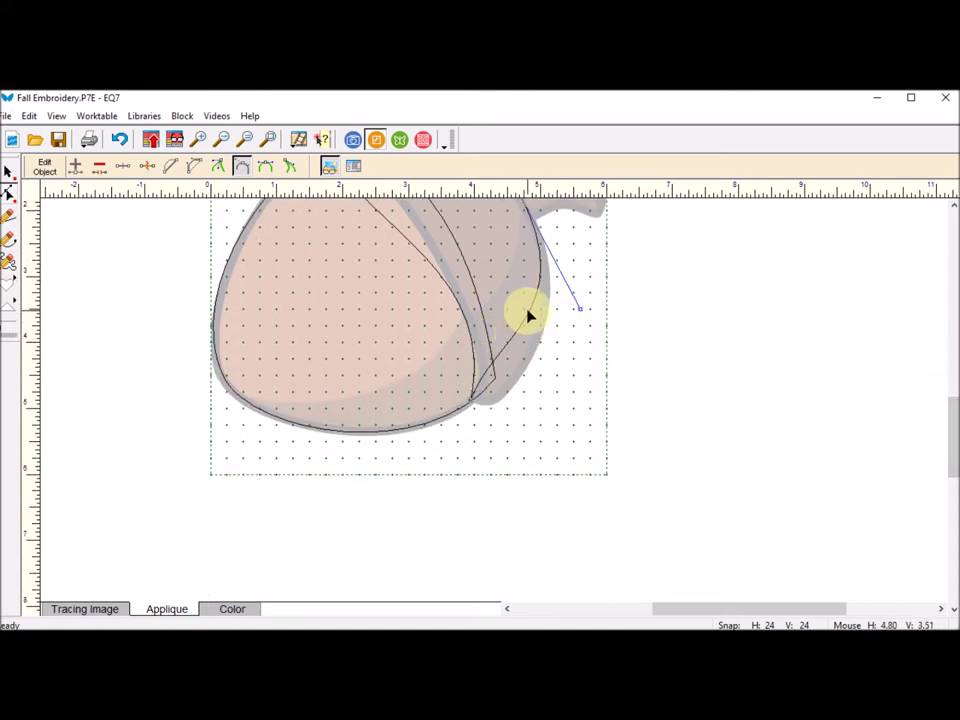
Bend the cap's inner edge from its lower end to follow the nut's traced outline
left_click(527, 319)
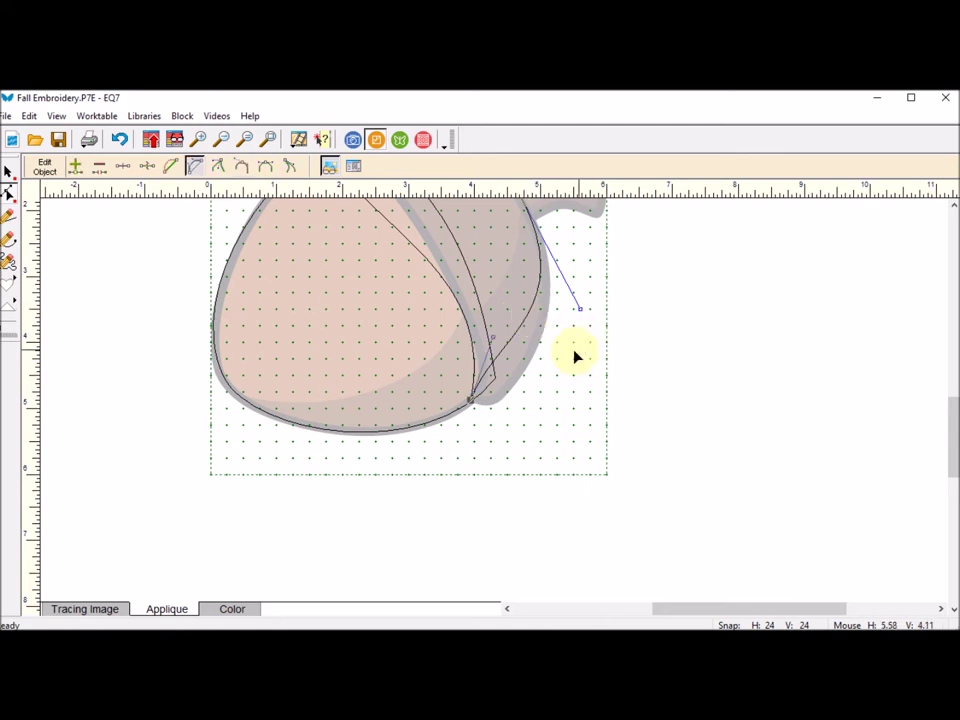
left_click_drag(494, 343, 514, 426)
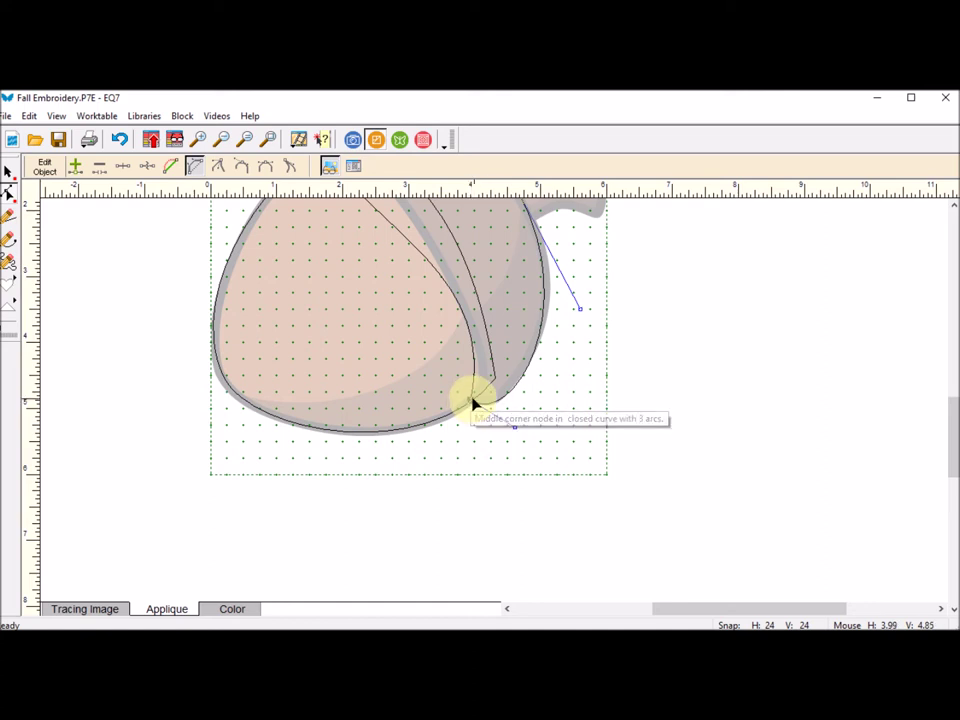
mouse_move(473, 404)
left_mouse_down()
mouse_move(495, 392)
mouse_move(476, 403)
left_mouse_up()
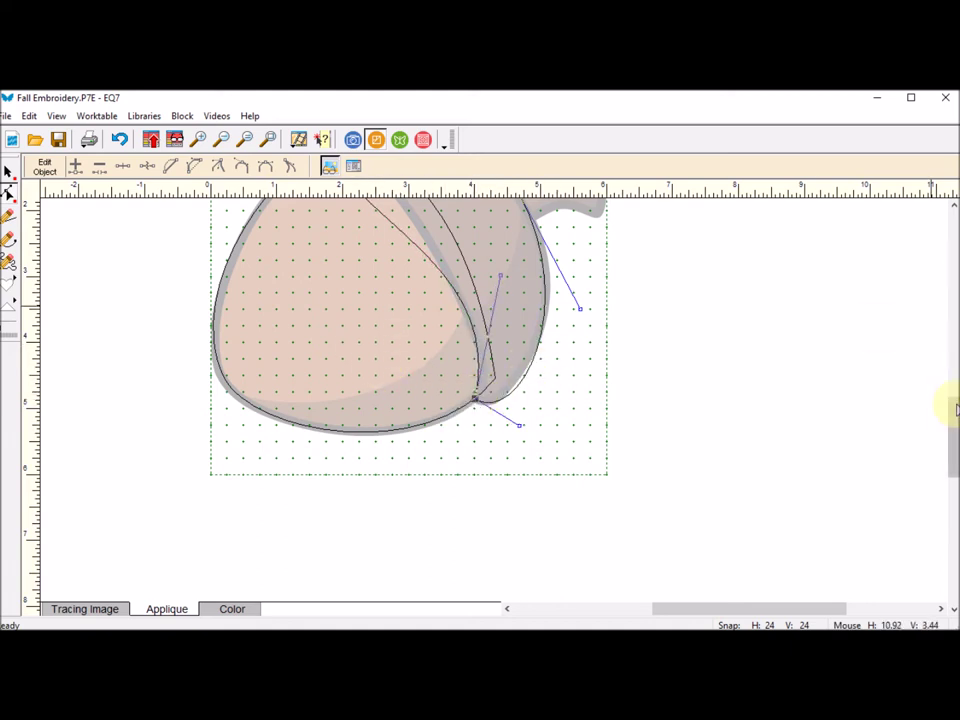
scroll(953, 420, "up", 3)
scroll(953, 400, "up", 1)
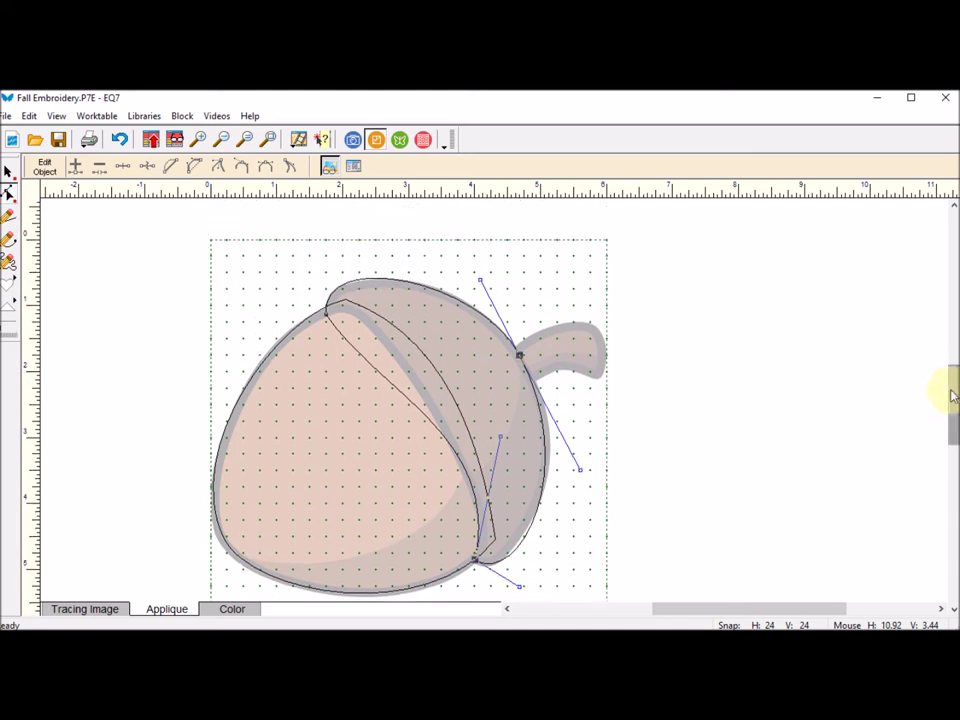
Adjust the top and lower-end nodes of the cap edge to match the tracing
left_click(327, 317)
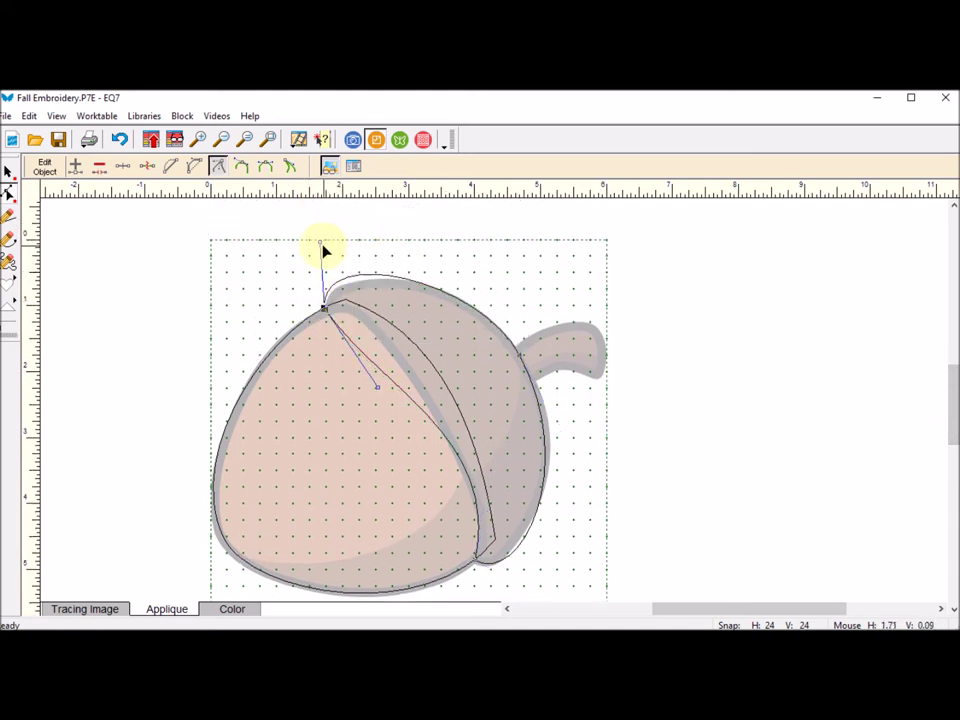
left_click_drag(320, 247, 325, 255)
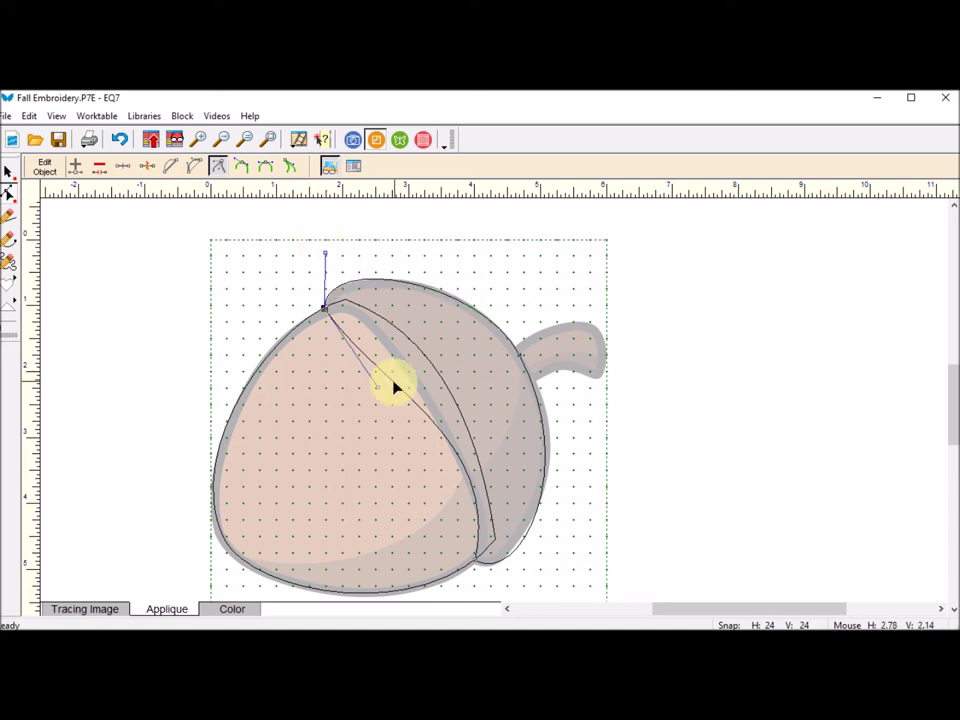
left_click_drag(378, 396, 367, 296)
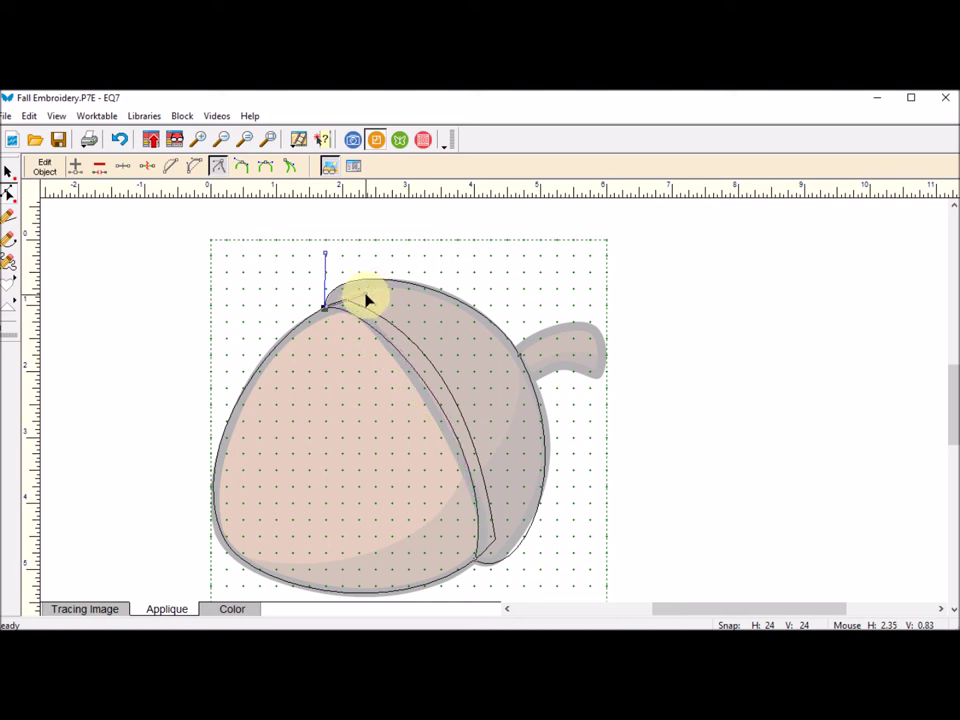
left_click(501, 566)
left_click(476, 564)
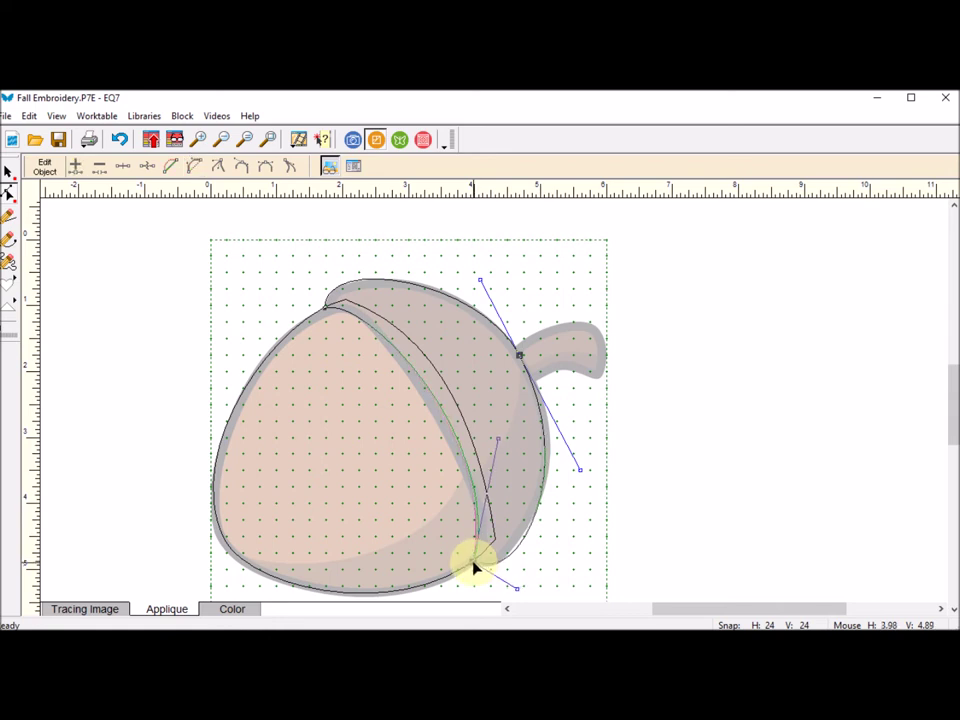
left_click_drag(499, 439, 496, 444)
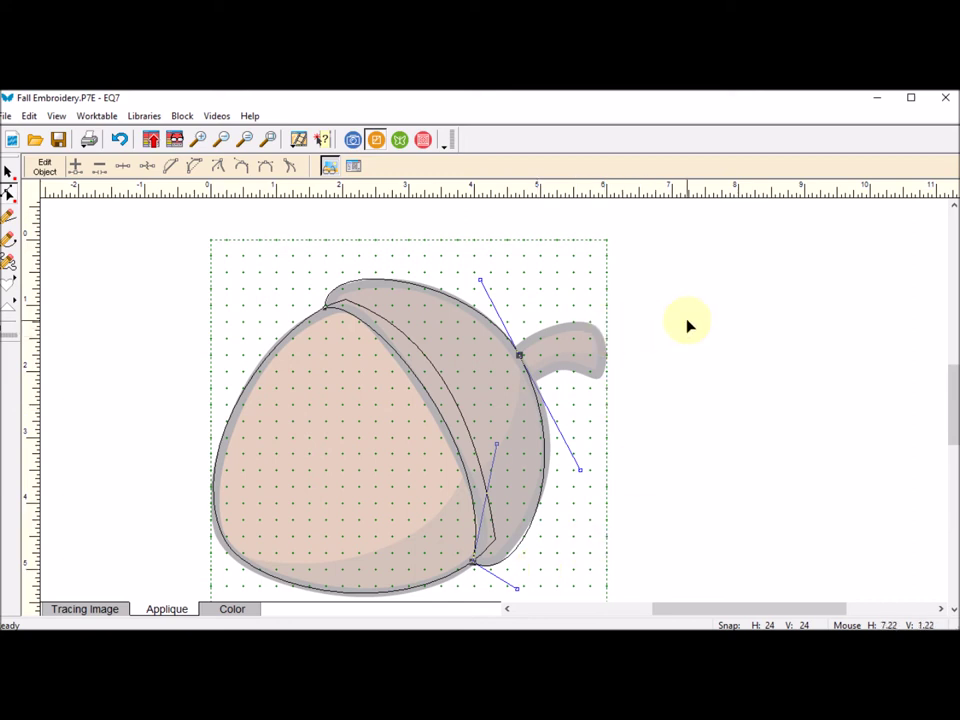
Draw two straight lines forming the stem's top and lower sides
left_click(10, 240)
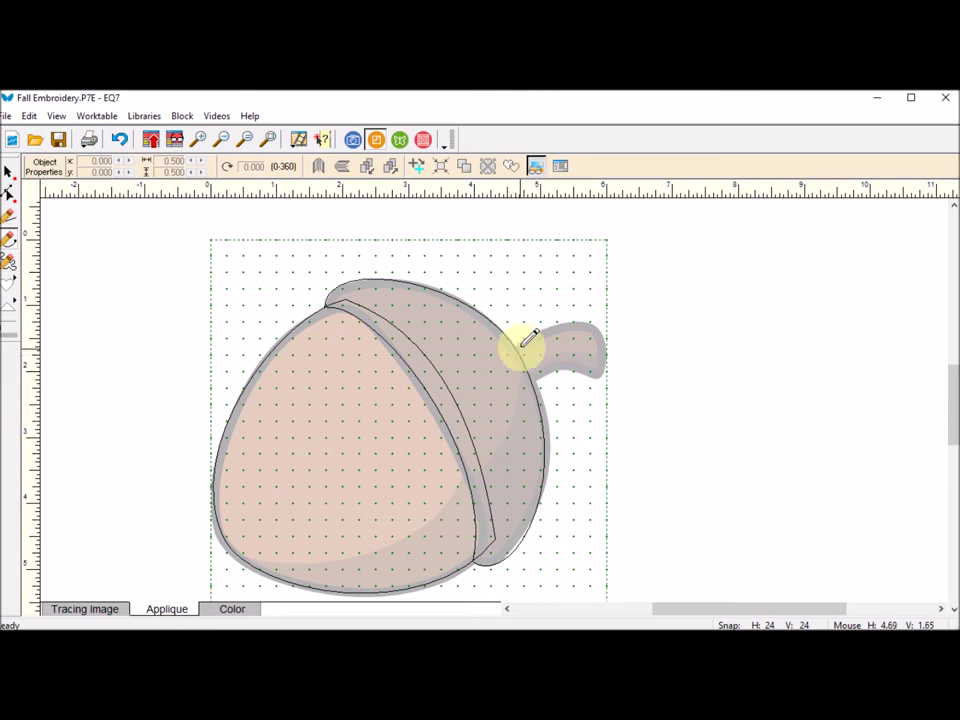
left_click_drag(510, 354, 598, 329)
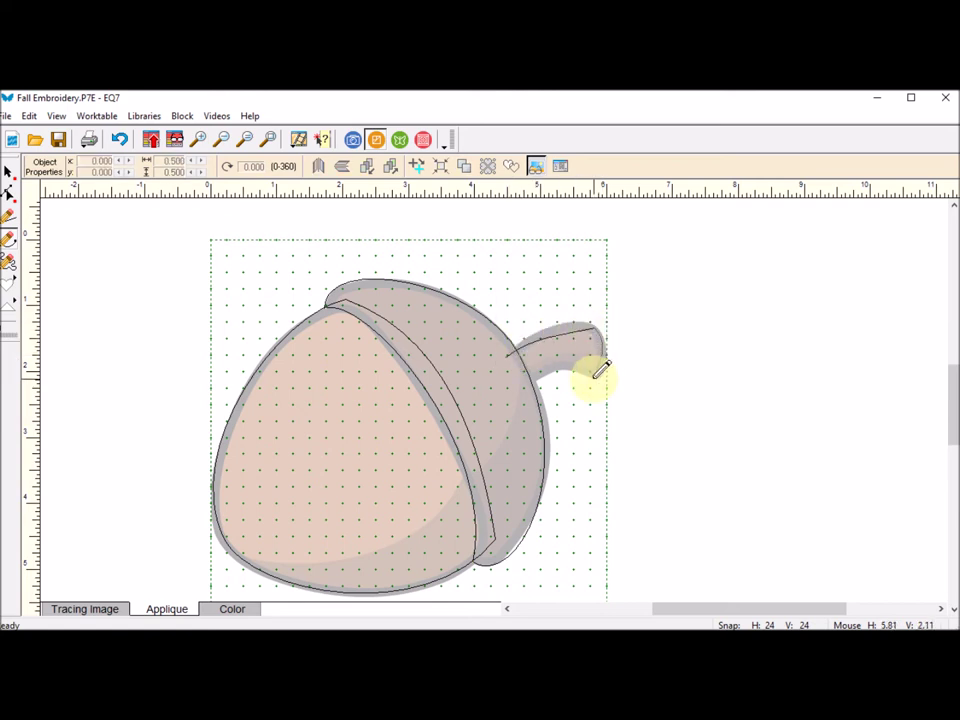
mouse_move(600, 368)
left_mouse_down()
mouse_move(531, 375)
mouse_move(523, 386)
mouse_move(508, 354)
left_mouse_up()
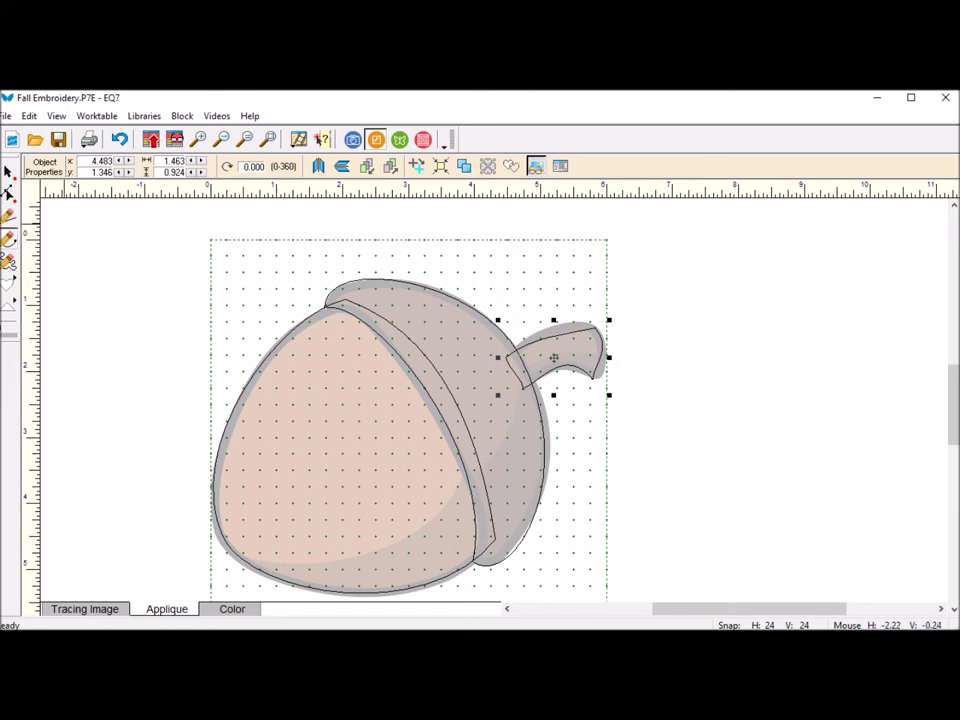
Curve the stem's edges and tip to follow the hooked traced stem, undoing one flattened end
left_click(8, 193)
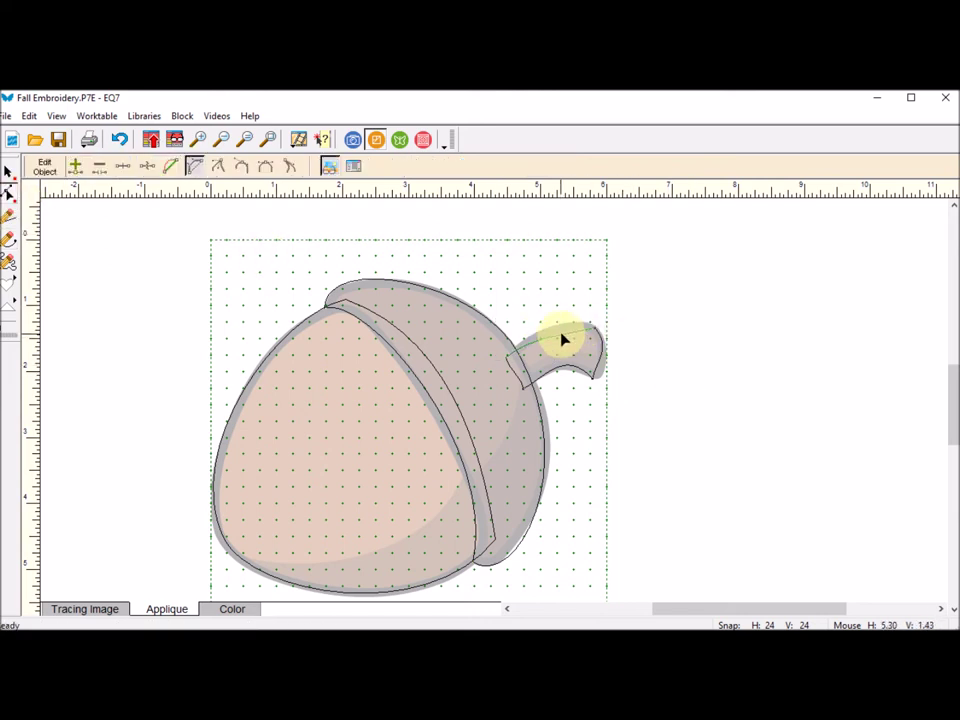
left_click(594, 329)
left_click(594, 329)
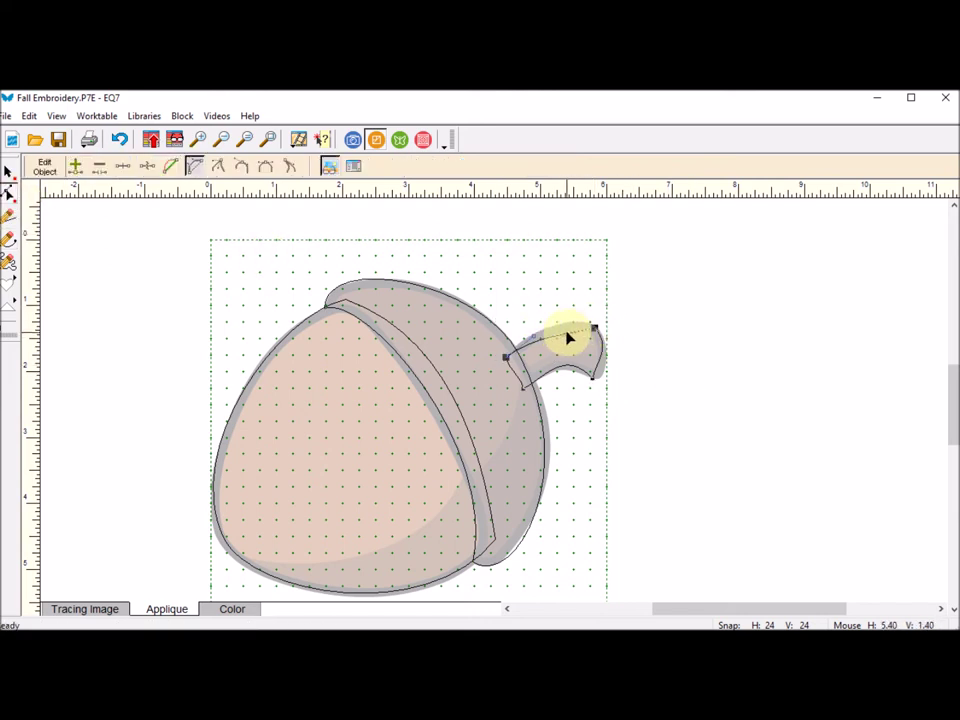
left_click(507, 358)
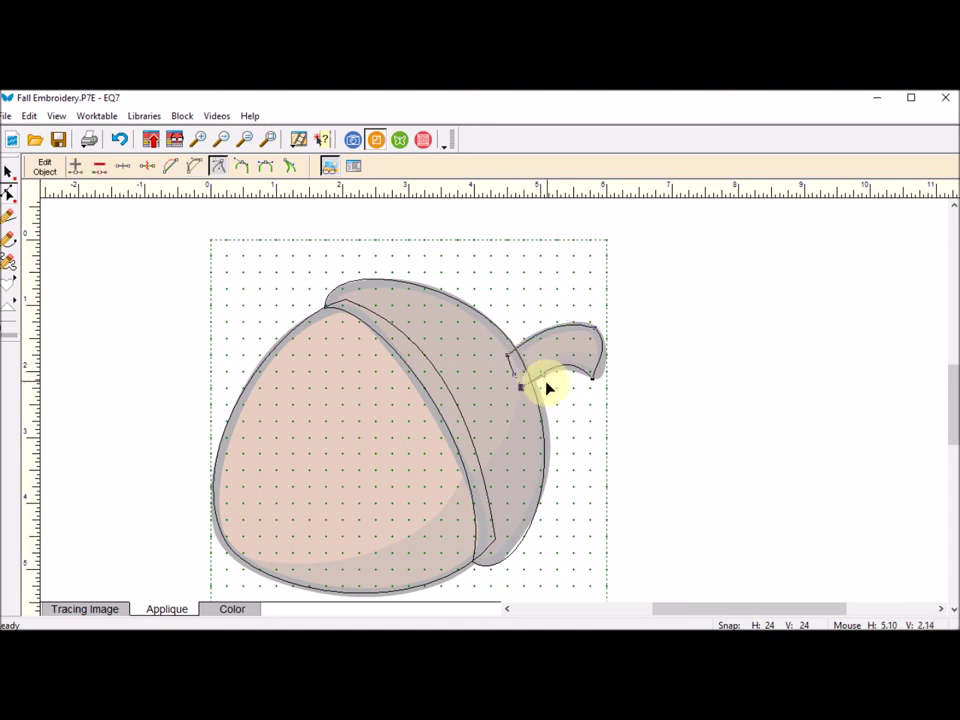
left_click_drag(524, 392, 598, 381)
left_click(565, 370)
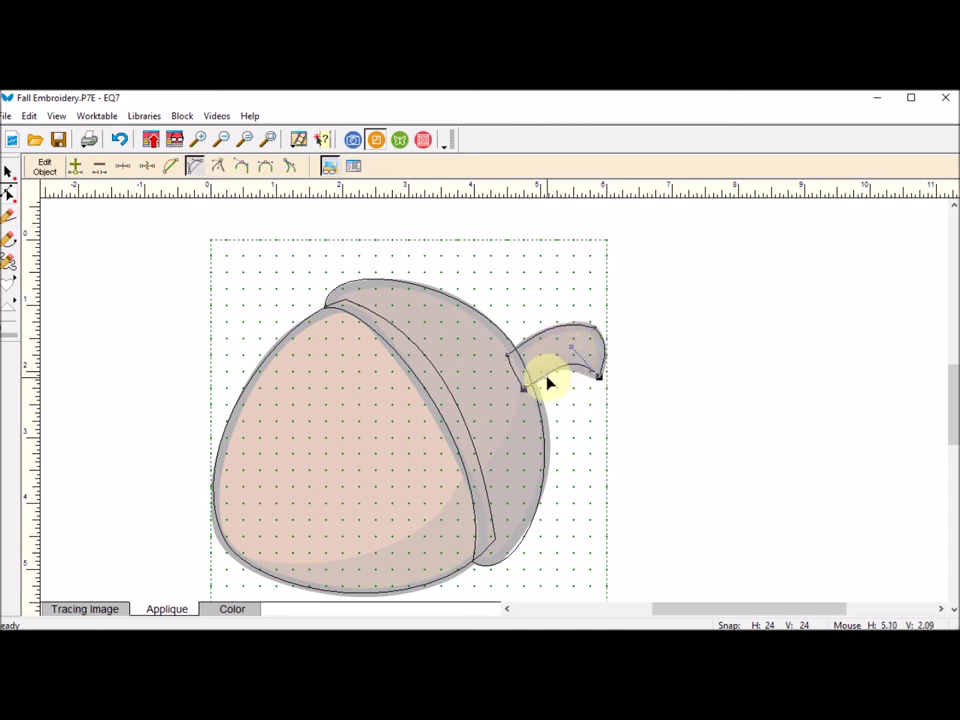
left_click_drag(540, 376, 612, 383)
left_click(600, 382)
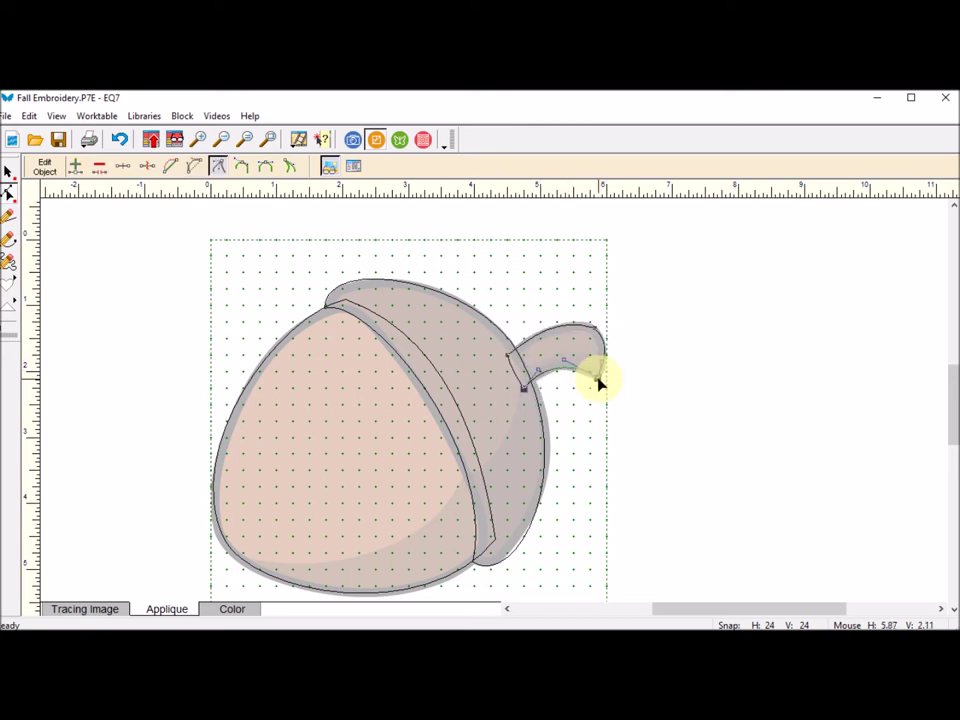
left_click_drag(595, 333, 614, 348)
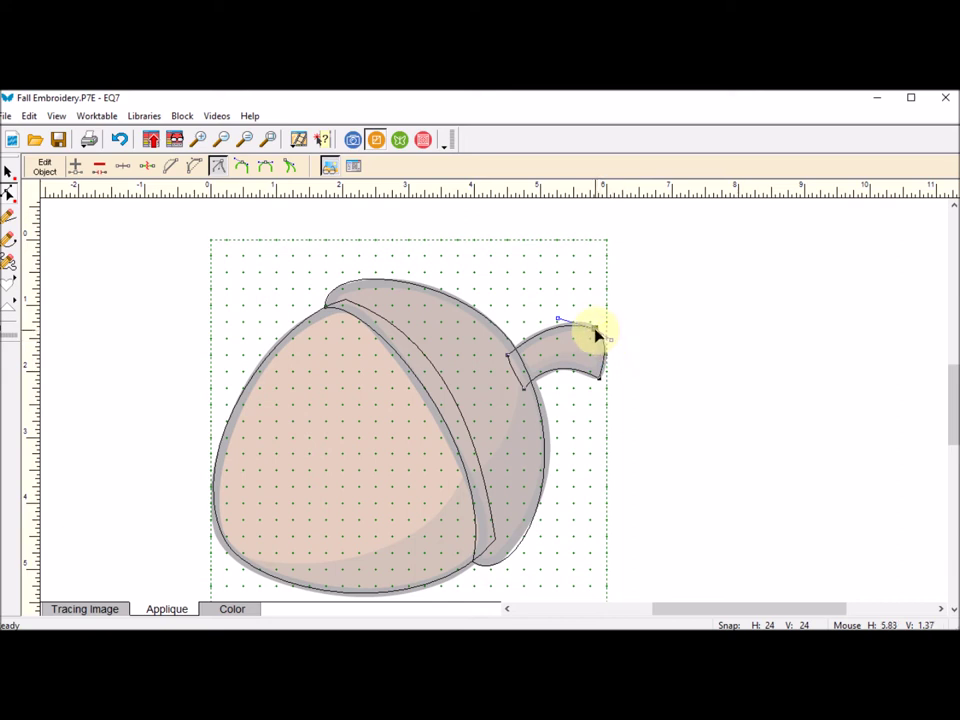
key("ctrl+z")
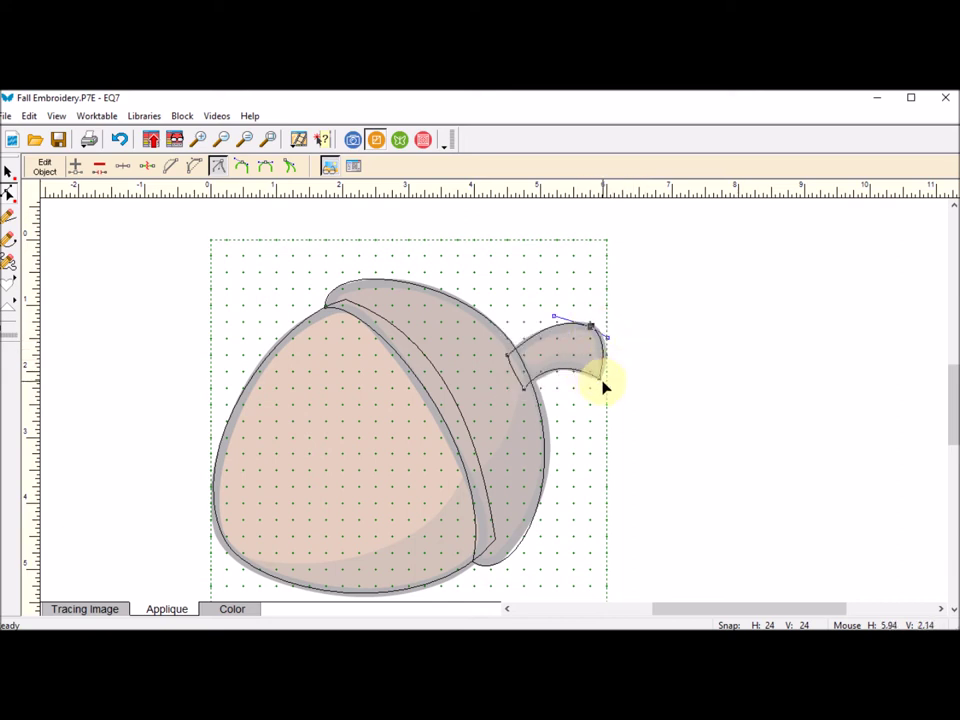
left_click(601, 381)
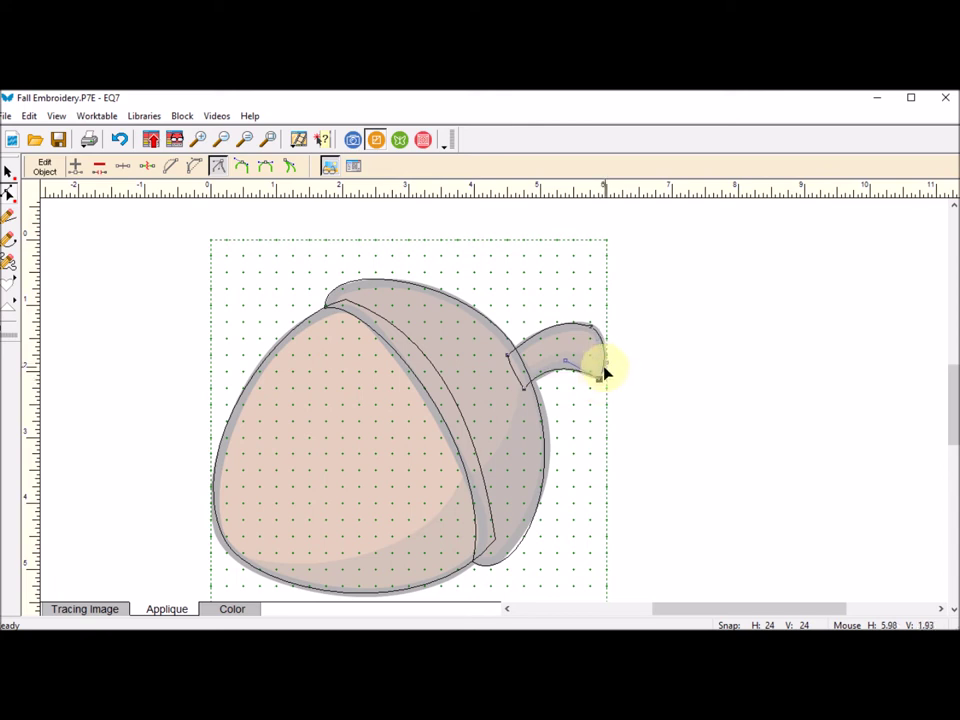
left_click(624, 375)
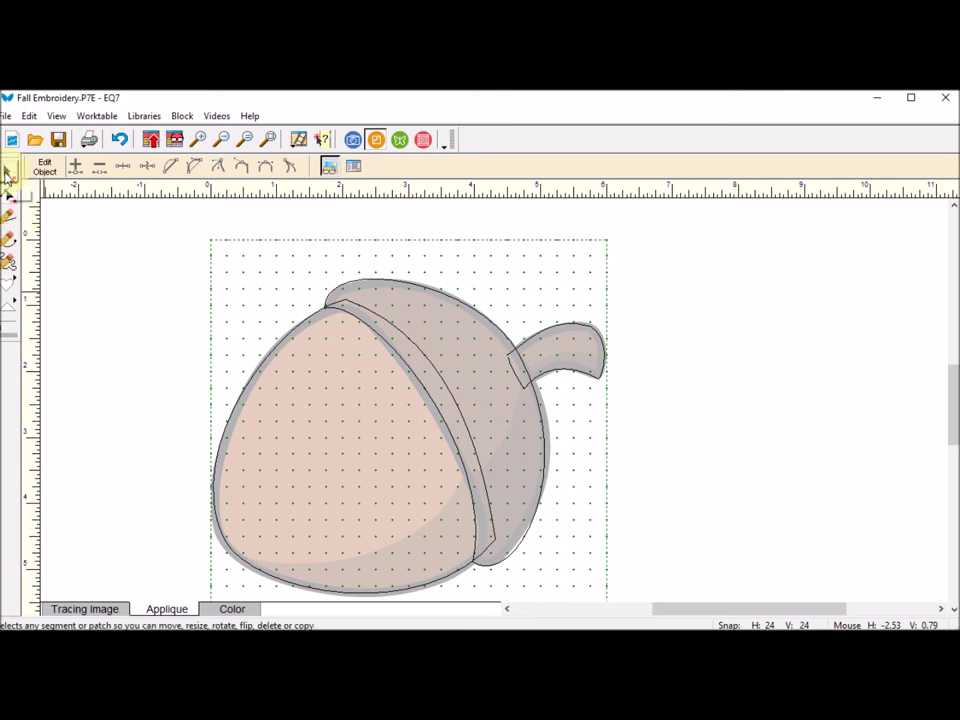
left_click(7, 173)
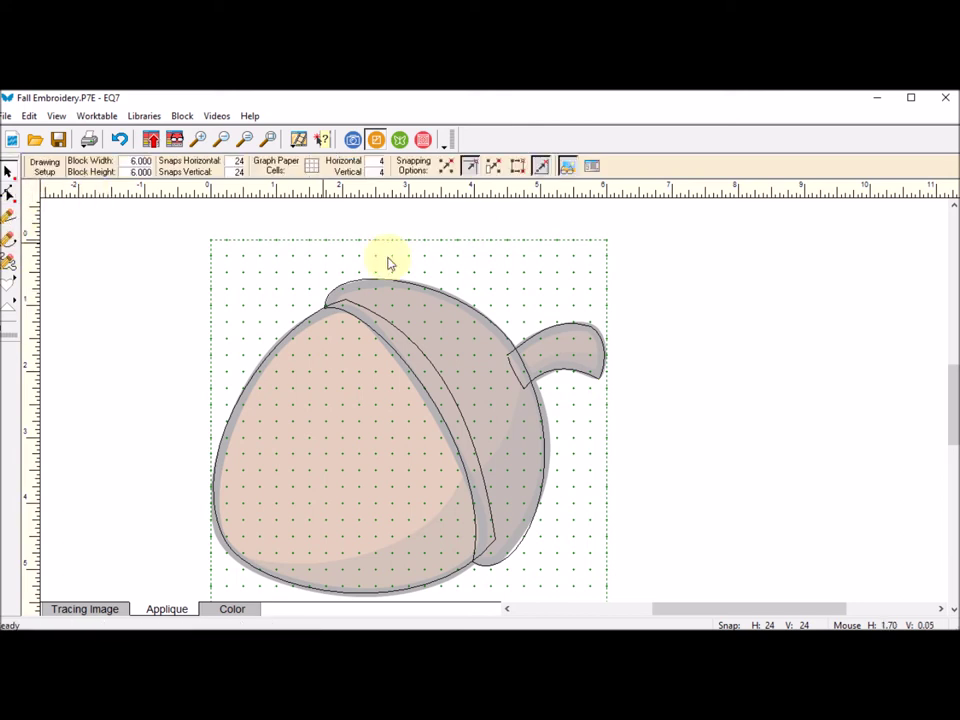
left_click(552, 331)
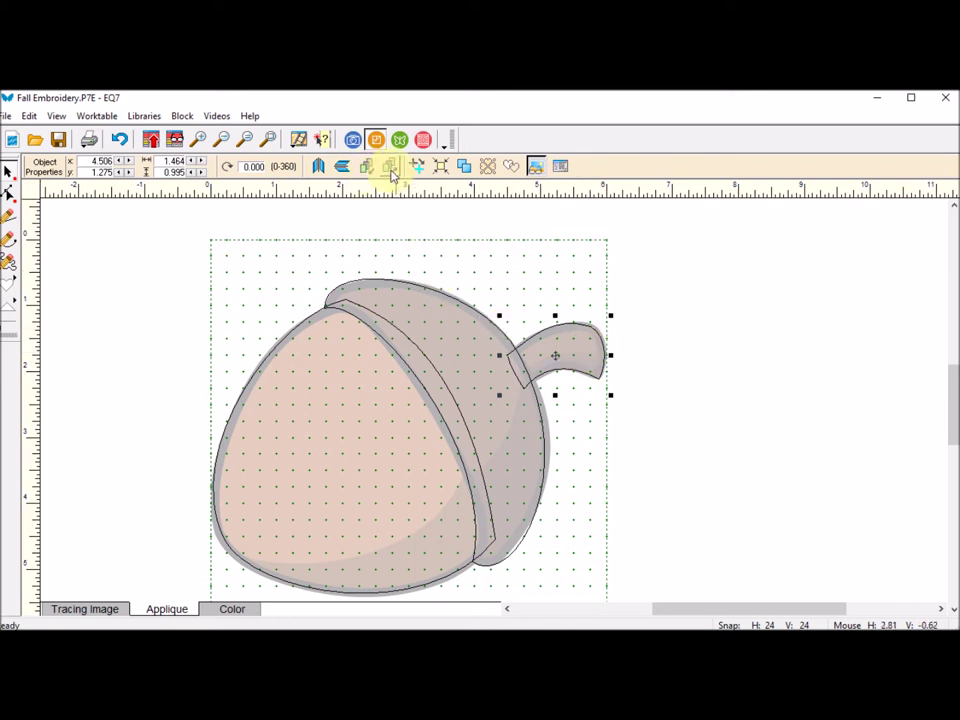
Colour the cap and stem brown and the nut peach woven, then add the block to the Sketchbook
left_click(234, 610)
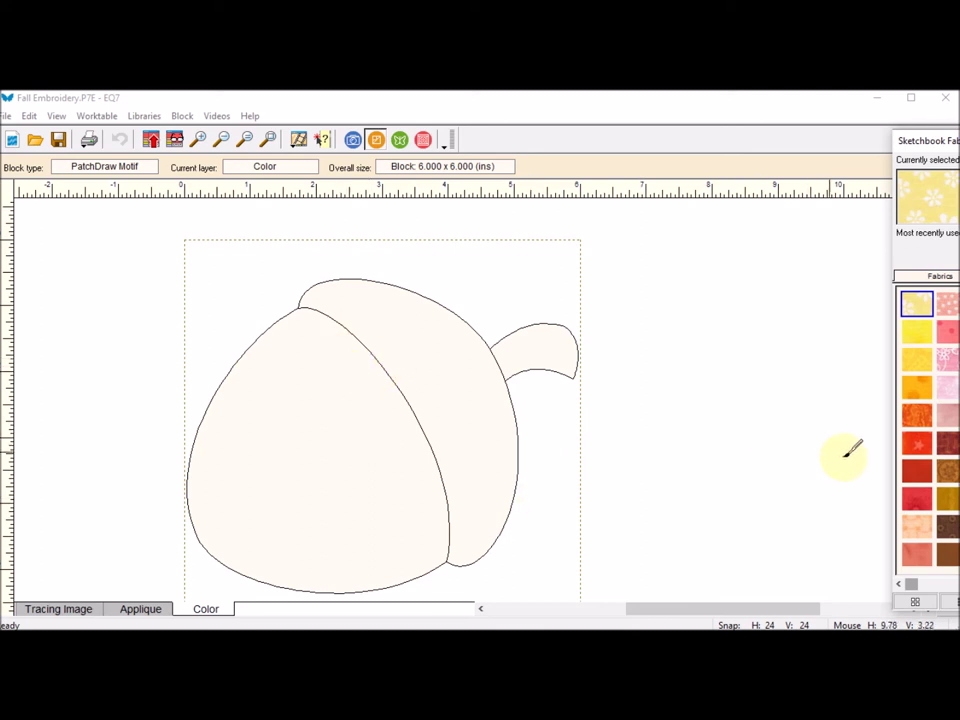
left_click(953, 529)
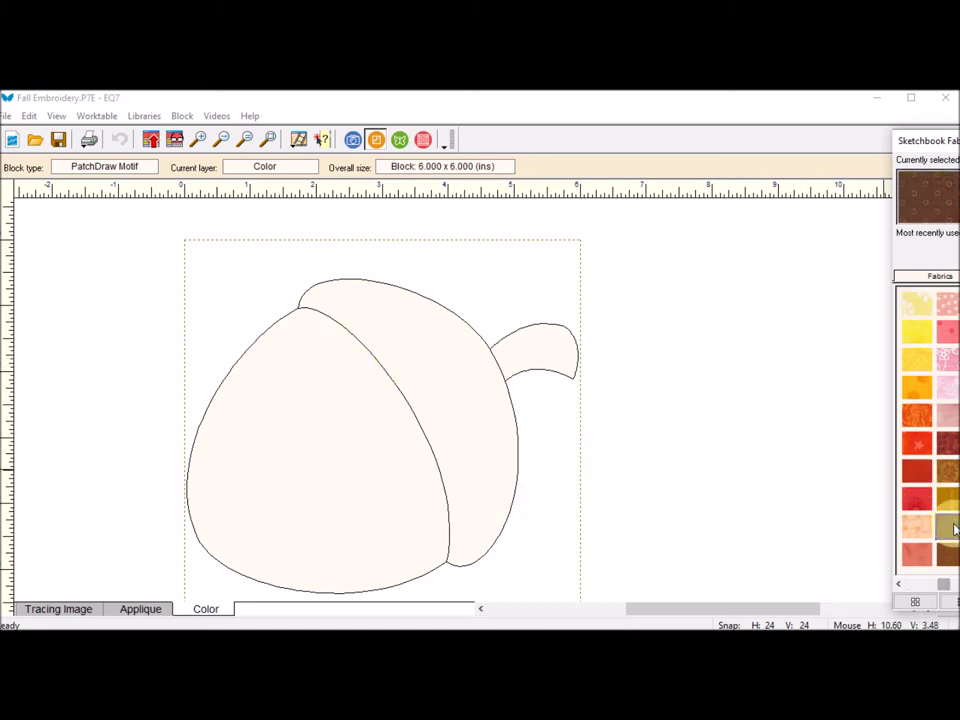
left_click(947, 553)
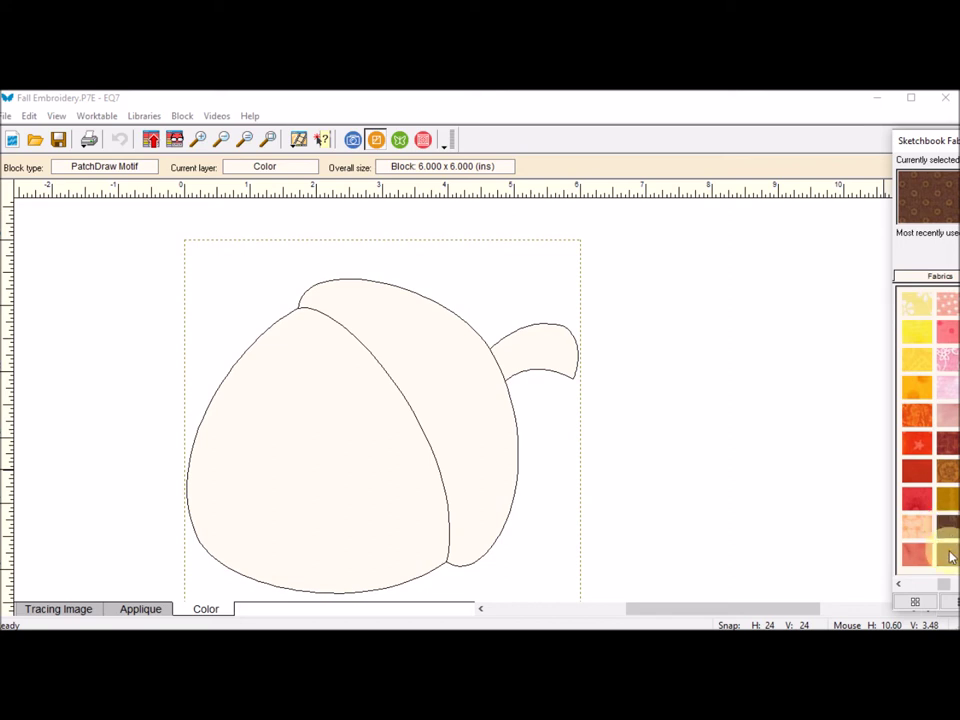
left_click(424, 375)
left_click(542, 354)
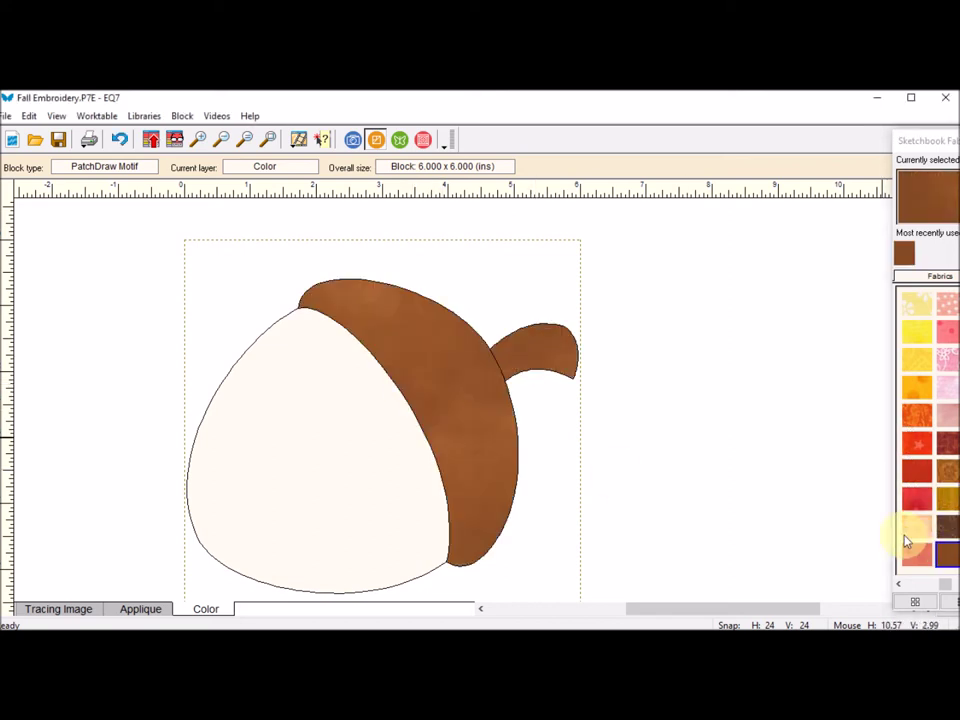
left_click(917, 529)
left_click(441, 428)
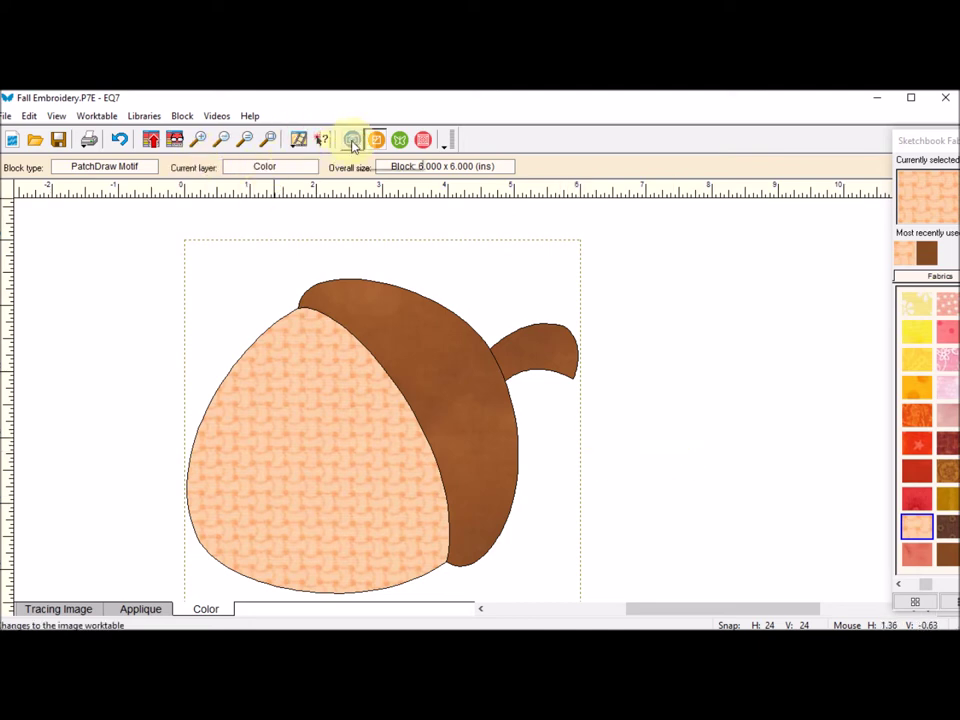
left_click(151, 142)
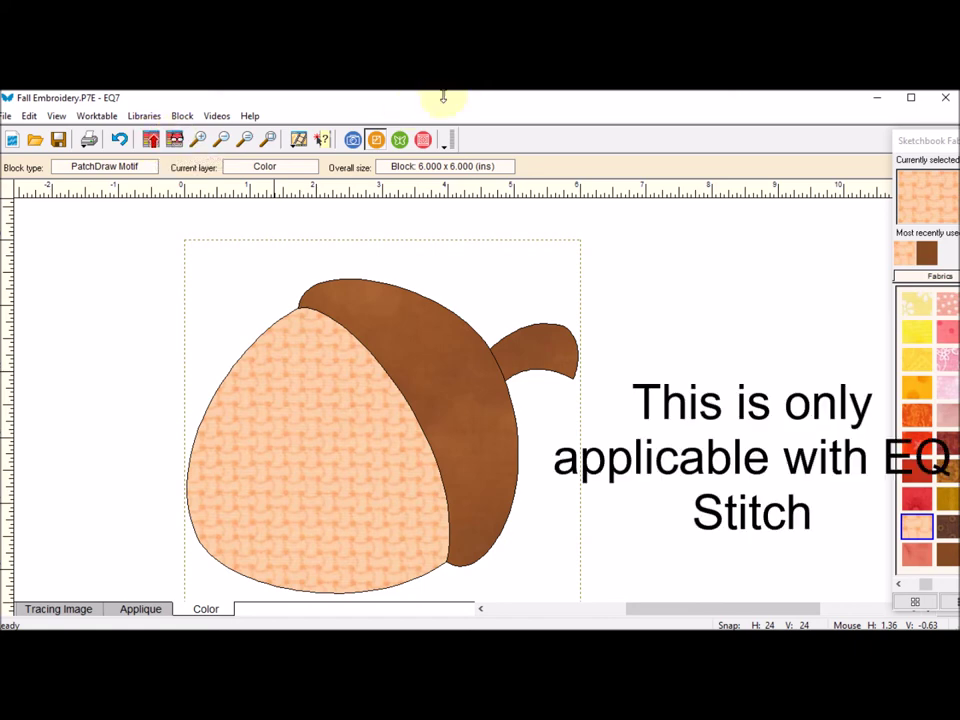
Switch to the stitching worktable and start a new Embroidery design over the faded acorn
left_click(399, 140)
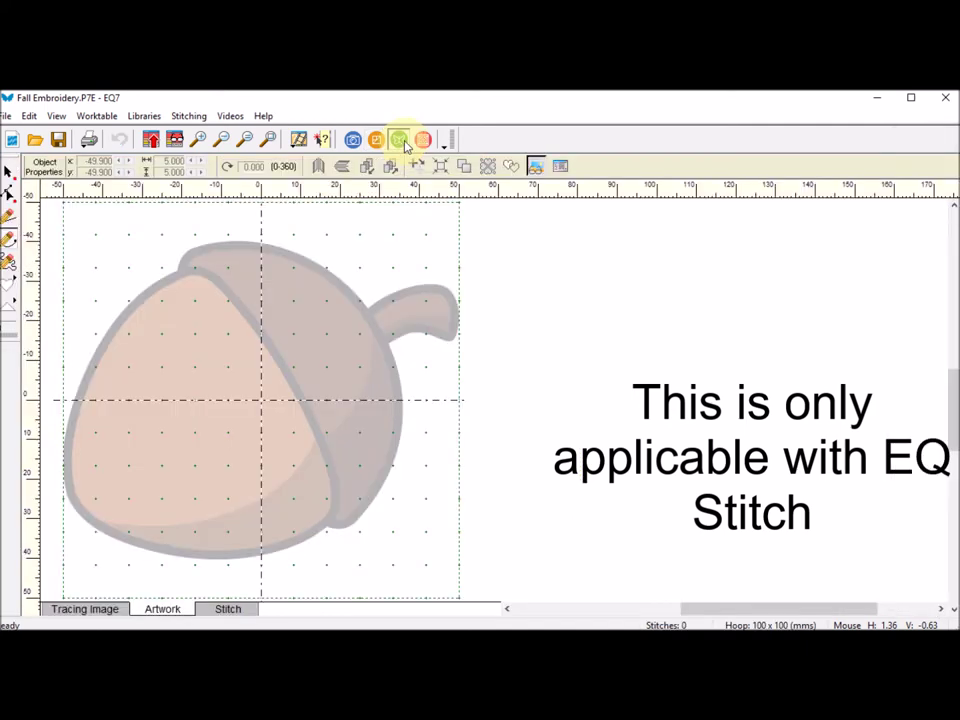
left_click(190, 118)
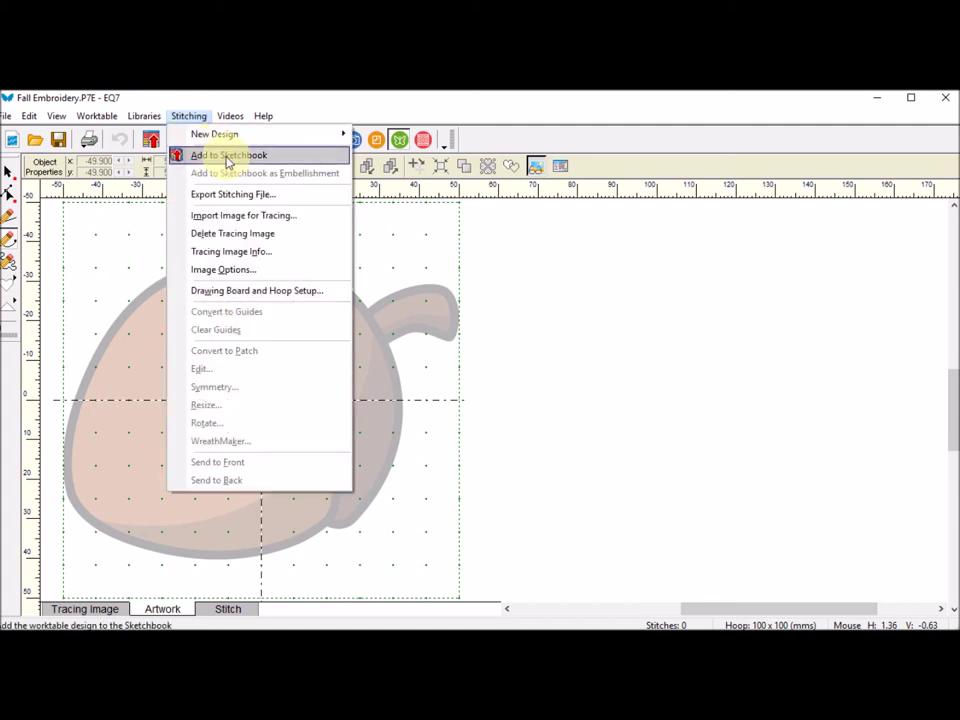
mouse_move(222, 143)
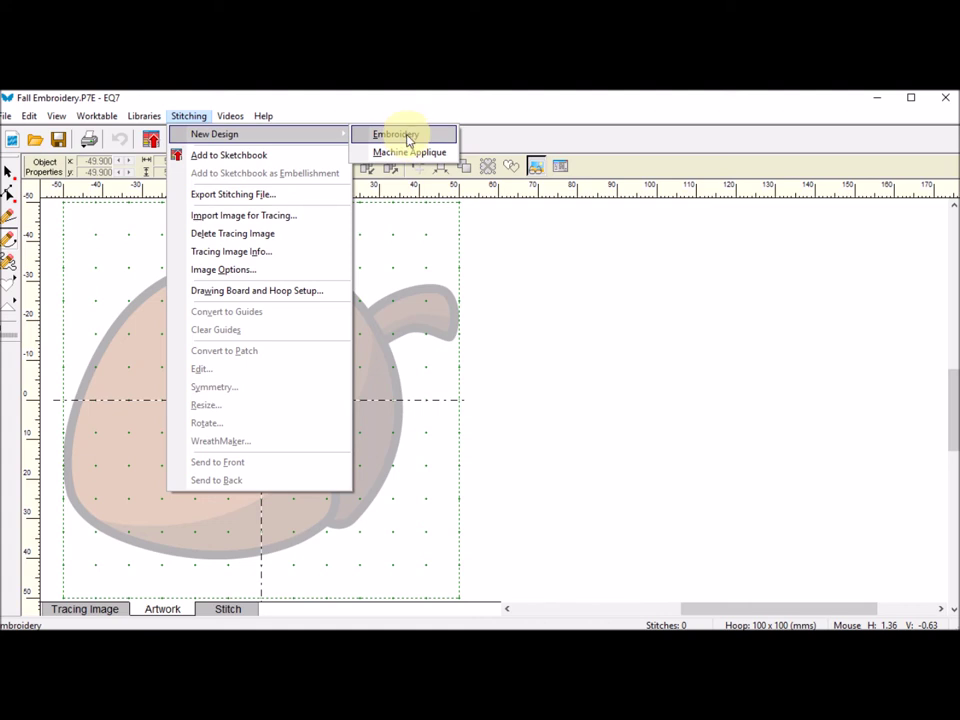
left_click(407, 139)
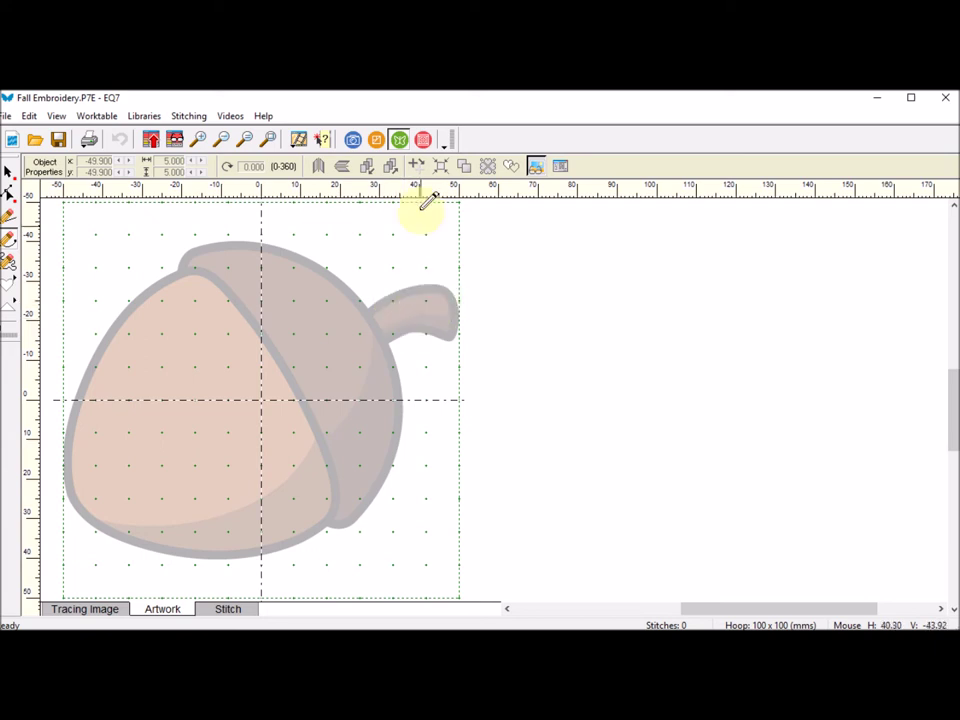
left_click(377, 141)
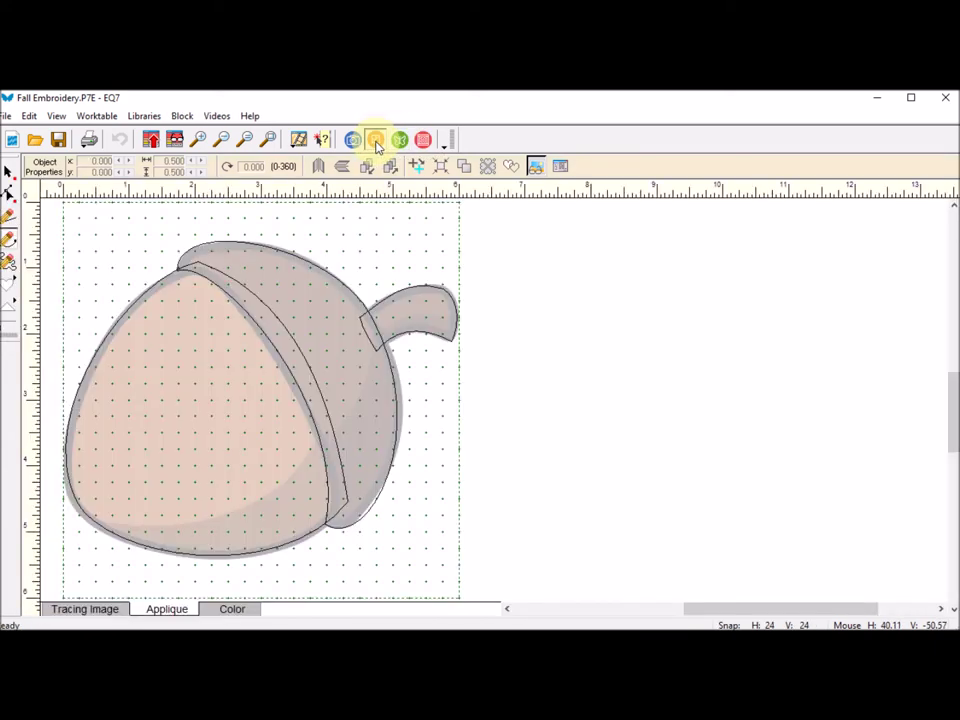
left_click(9, 192)
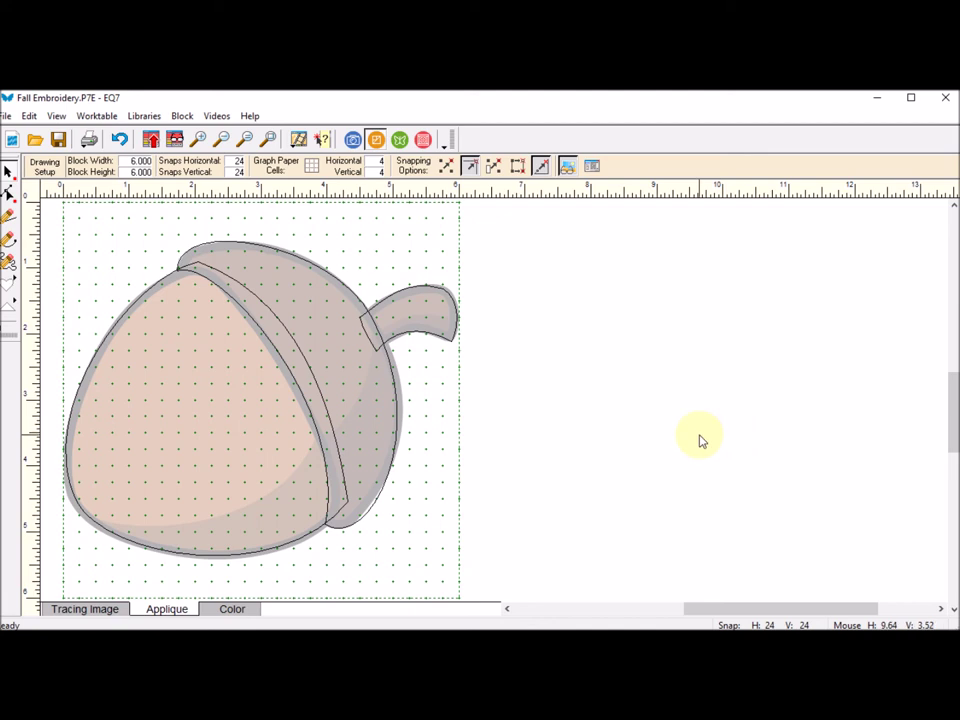
key("ctrl+a")
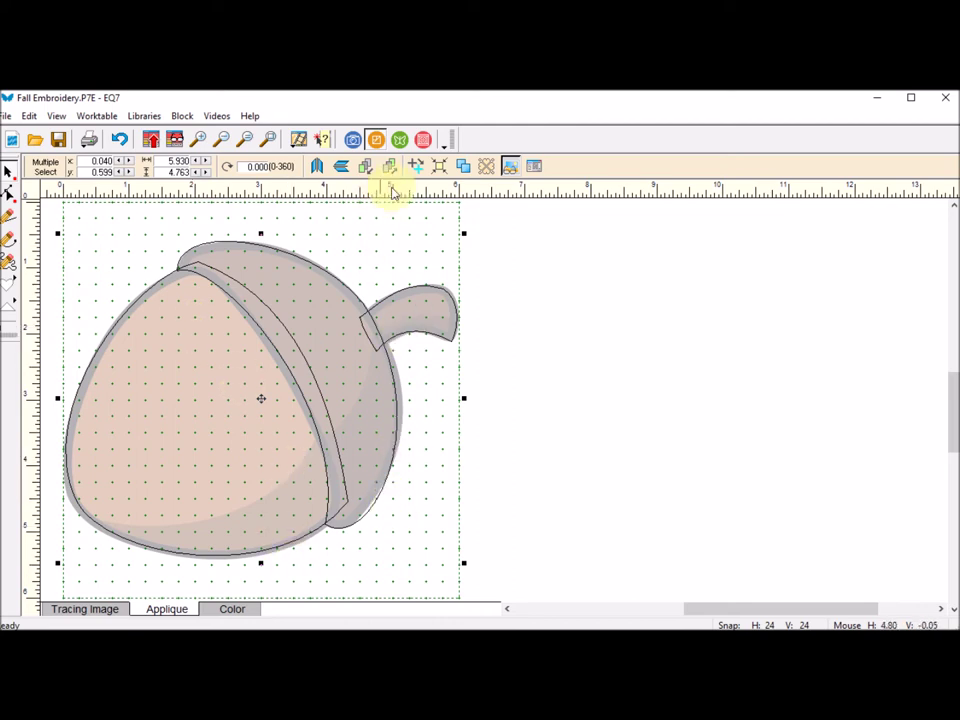
left_click(399, 141)
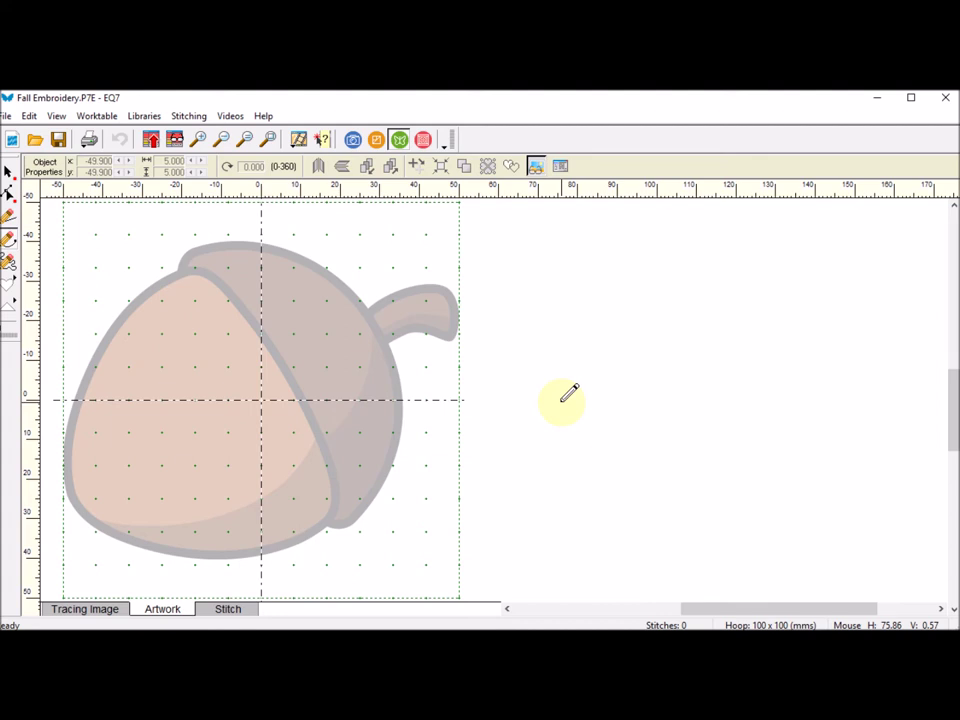
Paste the acorn outlines, hide the tracing image, and scale them to 60% (about 59.3 x 47.6 mm)
key("ctrl+v")
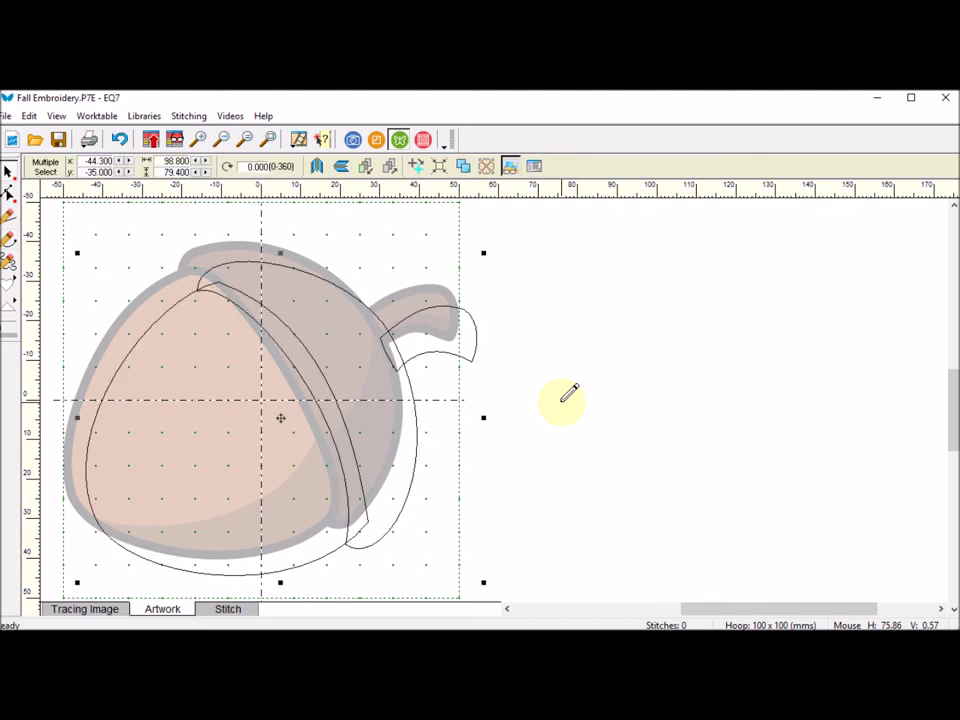
left_click(510, 167)
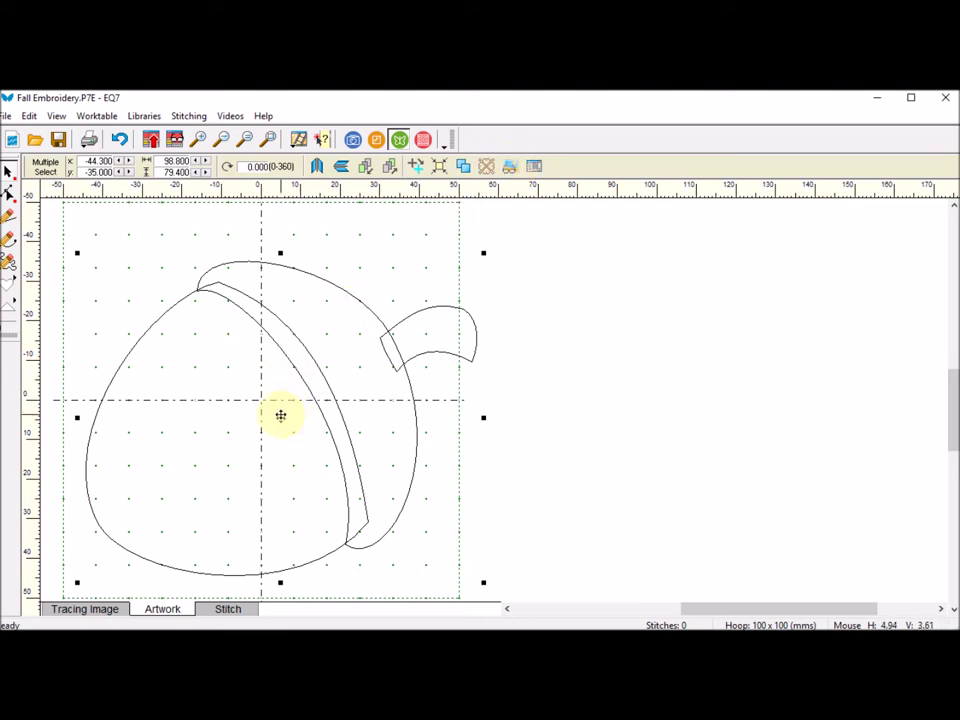
right_click(282, 415)
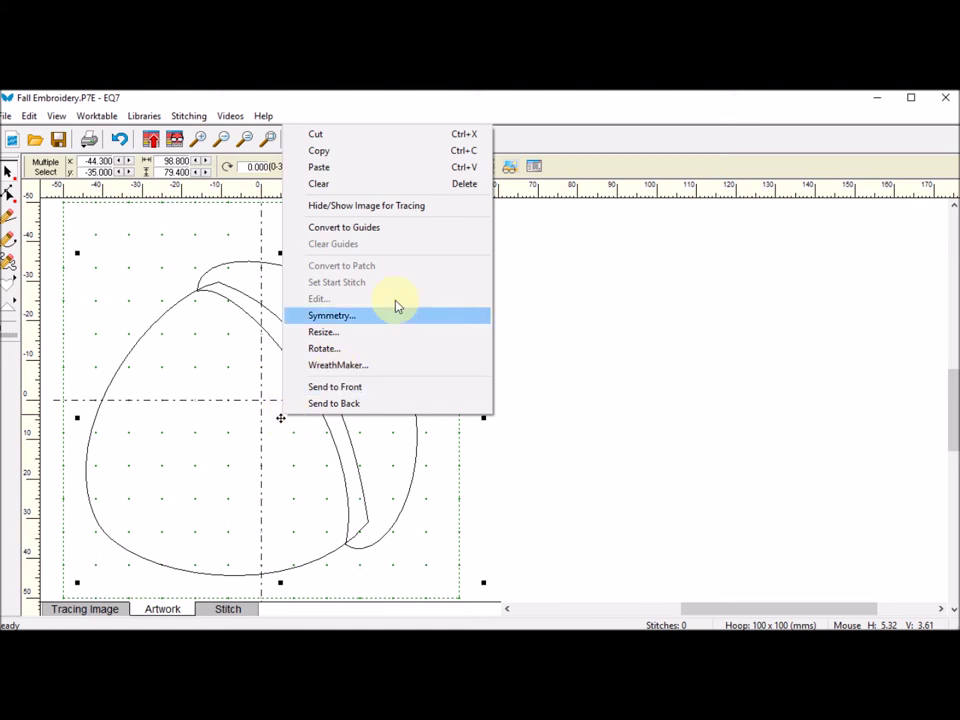
left_click(325, 341)
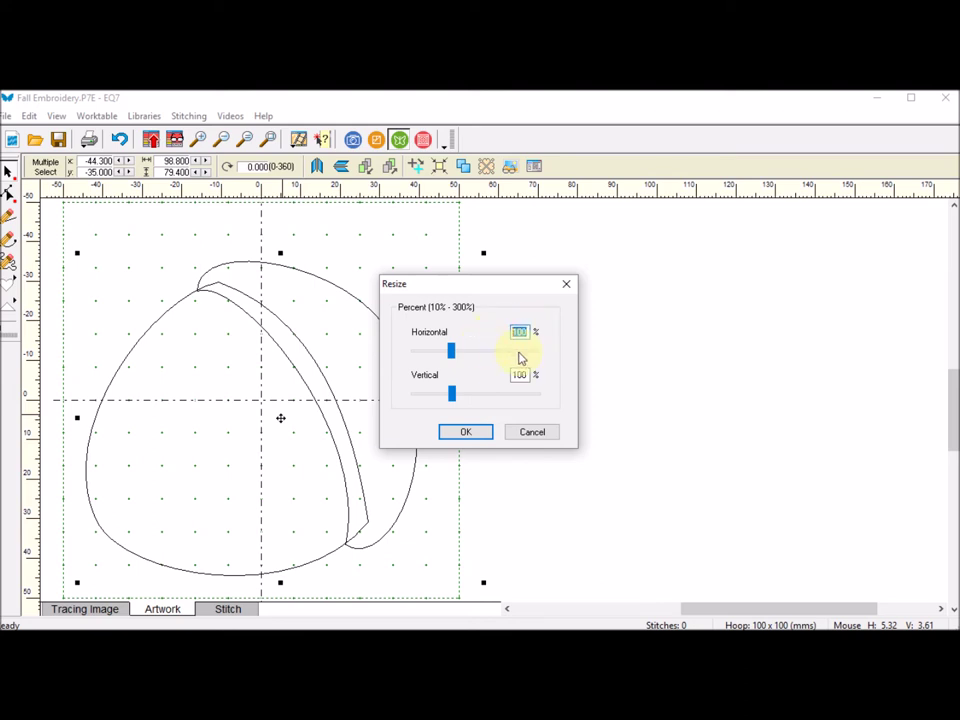
type("60")
key("Tab")
type("60")
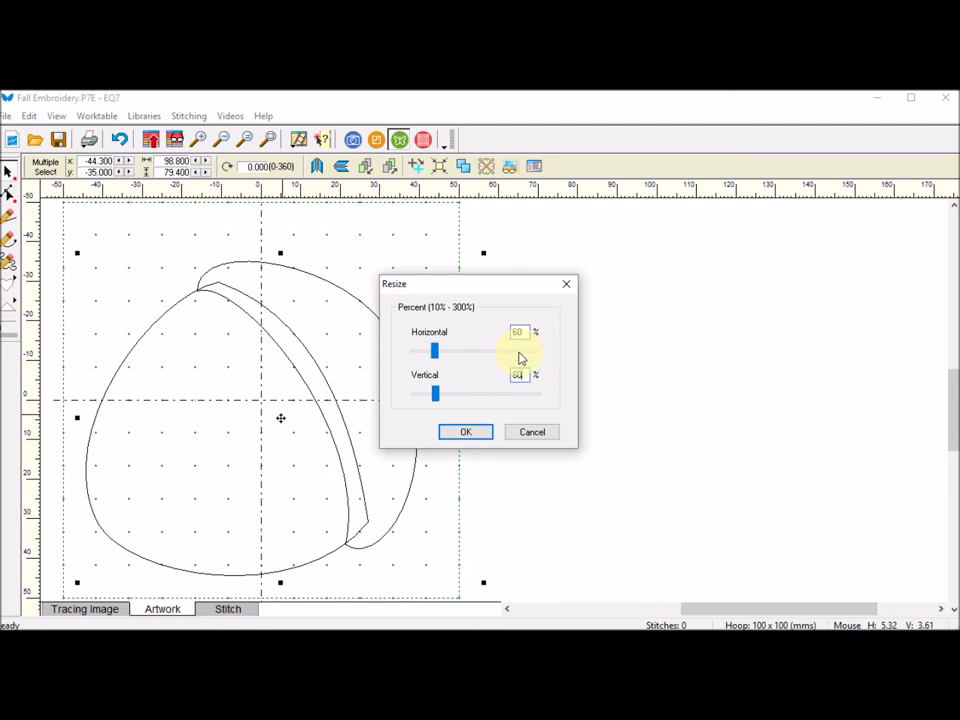
left_click(456, 436)
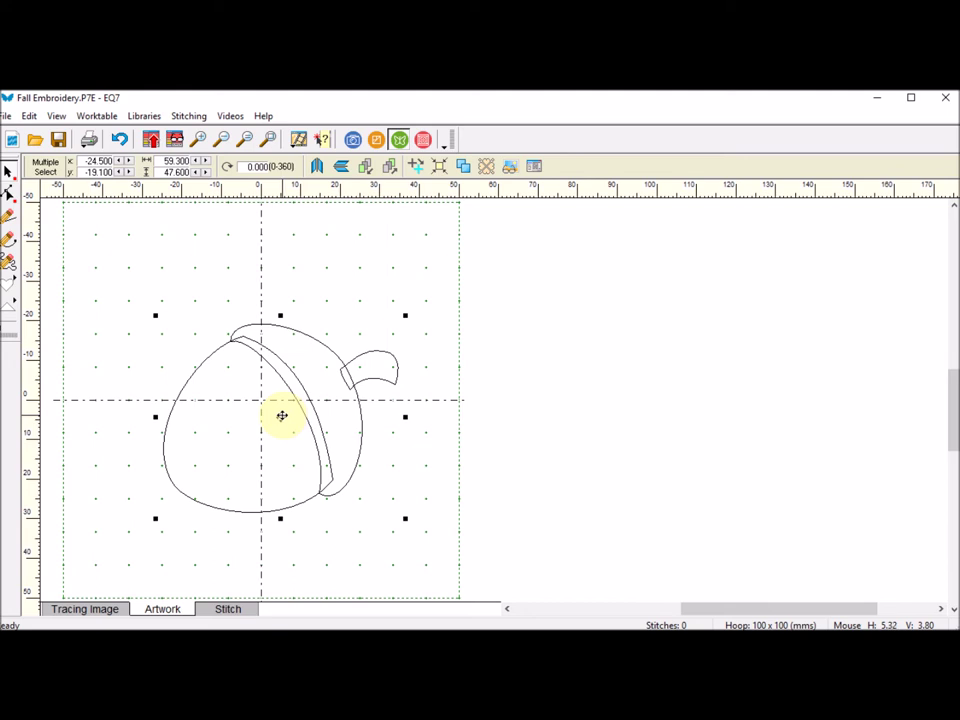
Shift the acorn lower-right toward the hoop centre and rotate it upright with the cap on top
left_click_drag(282, 415, 309, 456)
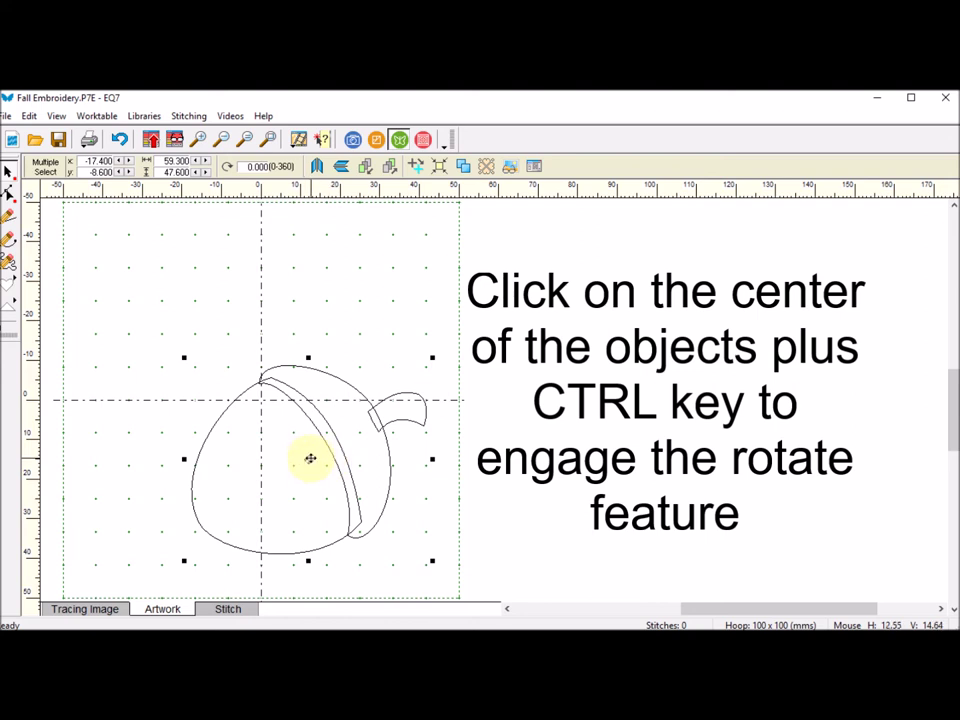
left_click(308, 458, "ctrl")
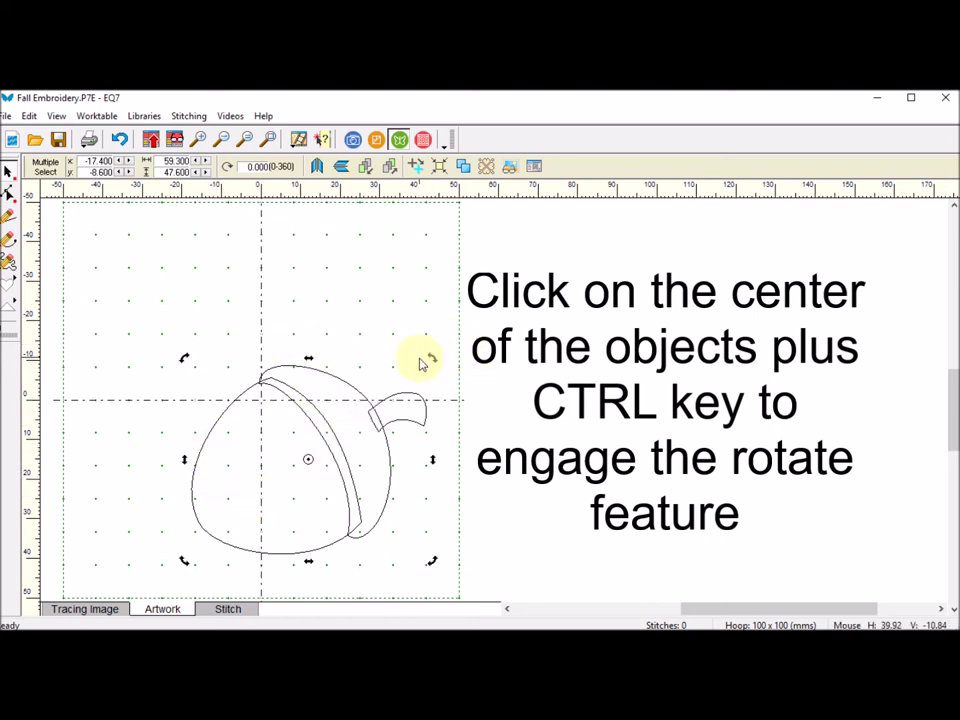
left_click_drag(430, 356, 385, 313)
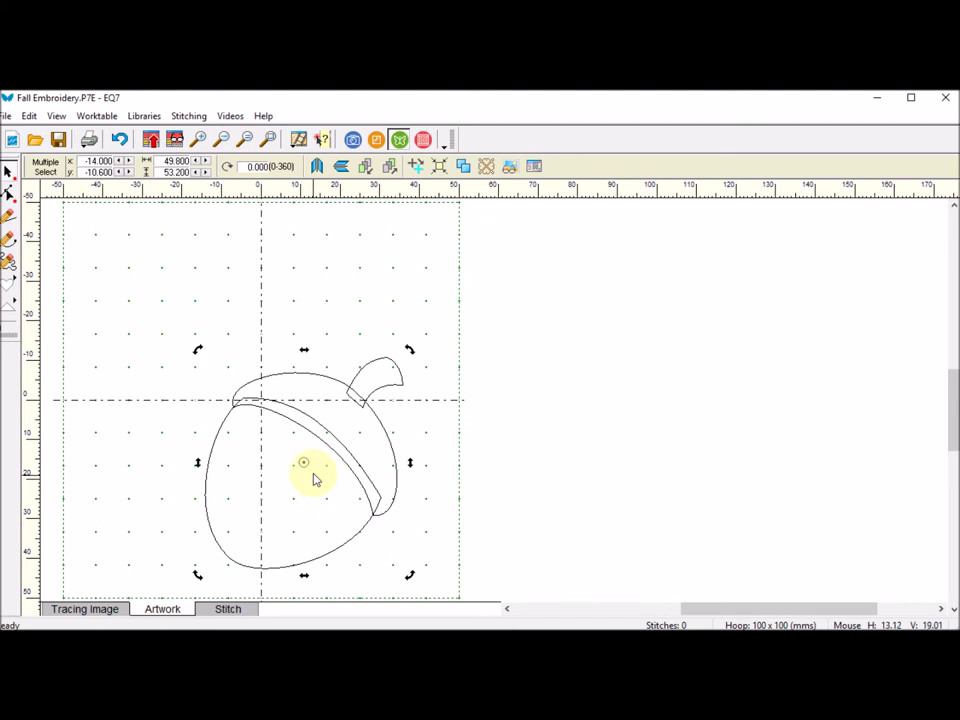
left_click(311, 463)
left_click(311, 463)
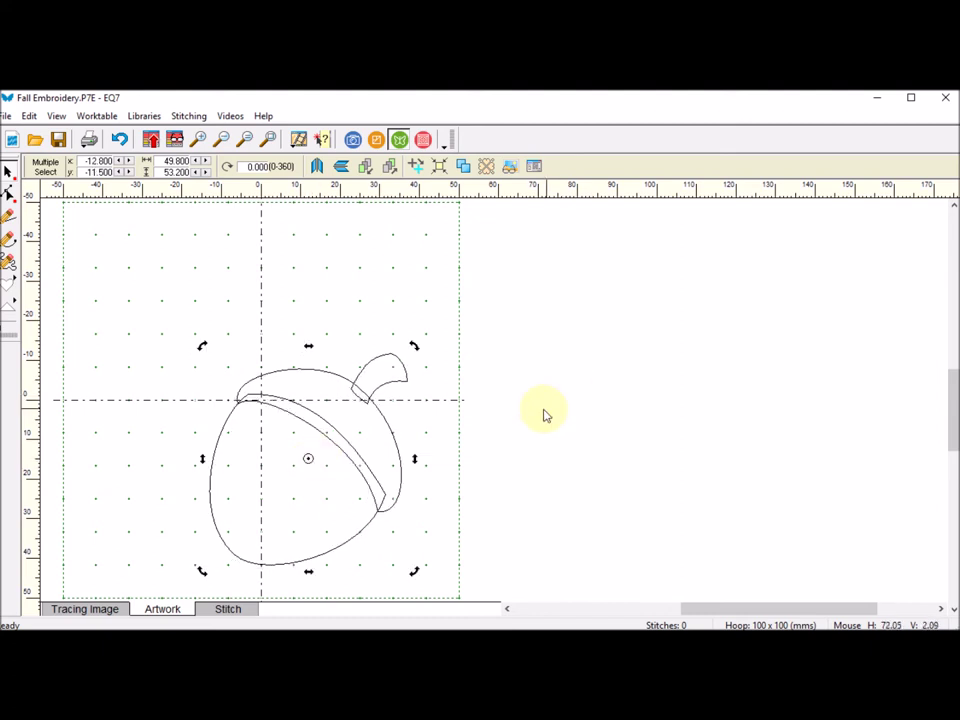
left_click(530, 414)
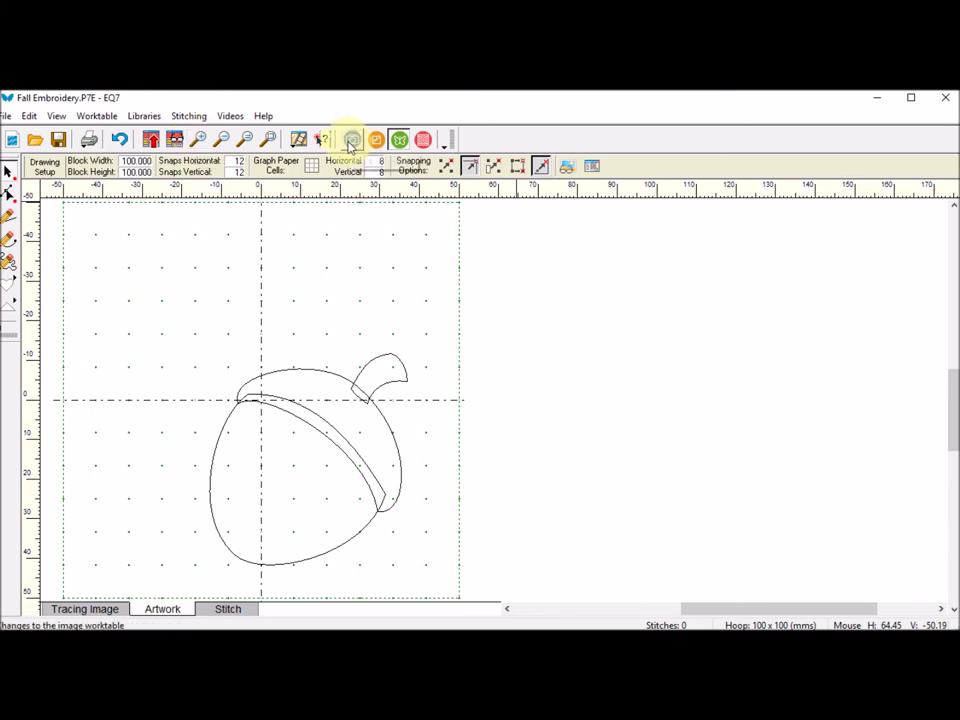
Add the acorn outline design to the sketchbook, then reopen the 'fall FALL' stitching for editing
left_click(151, 141)
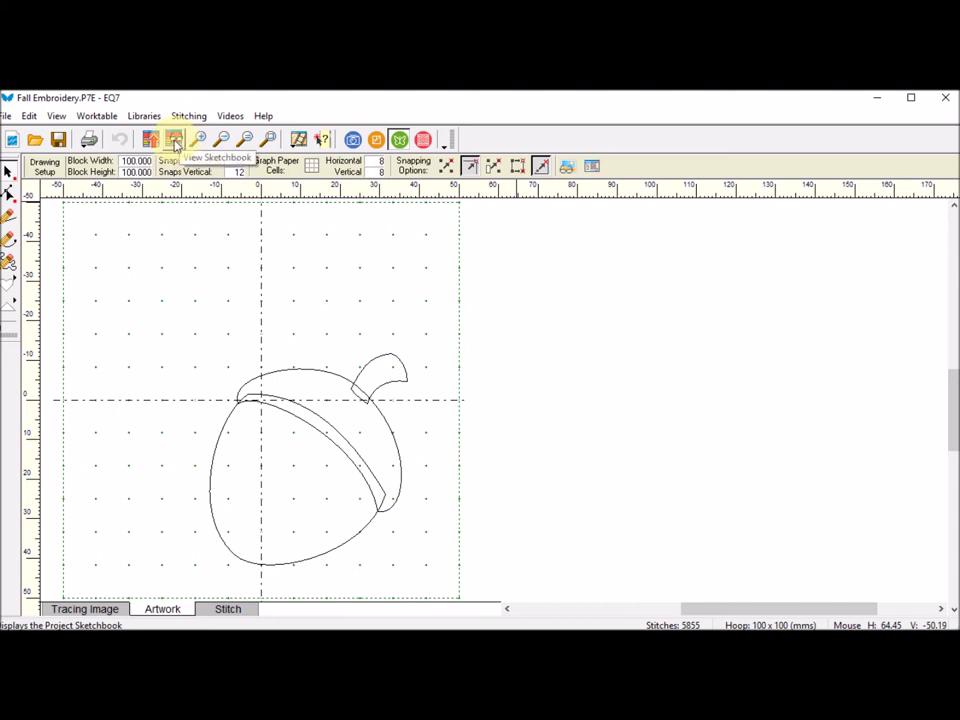
left_click(177, 143)
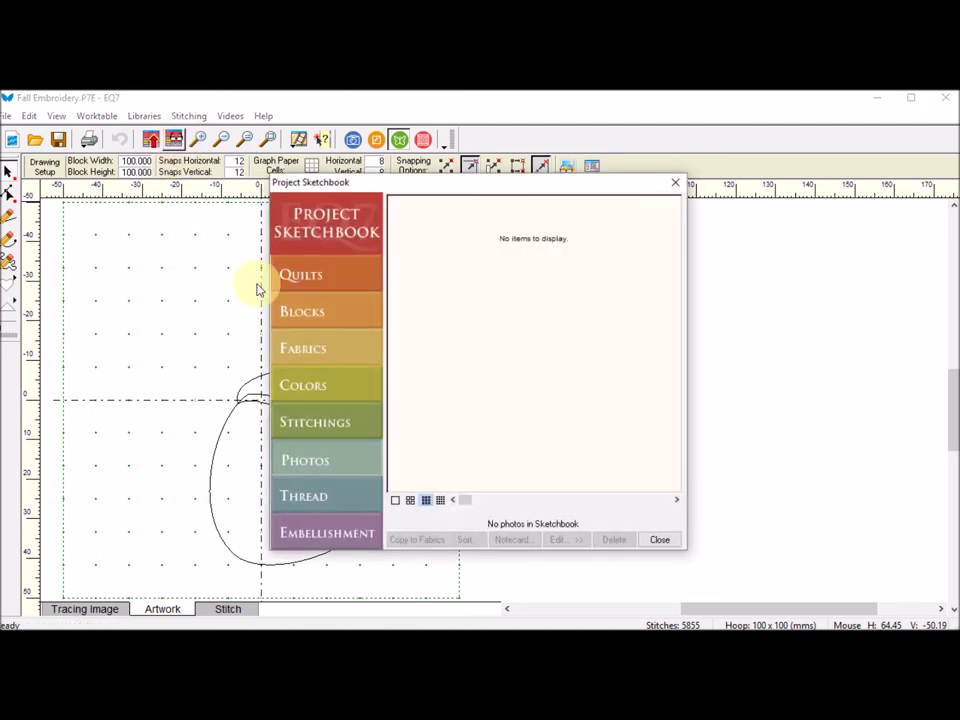
left_click(340, 423)
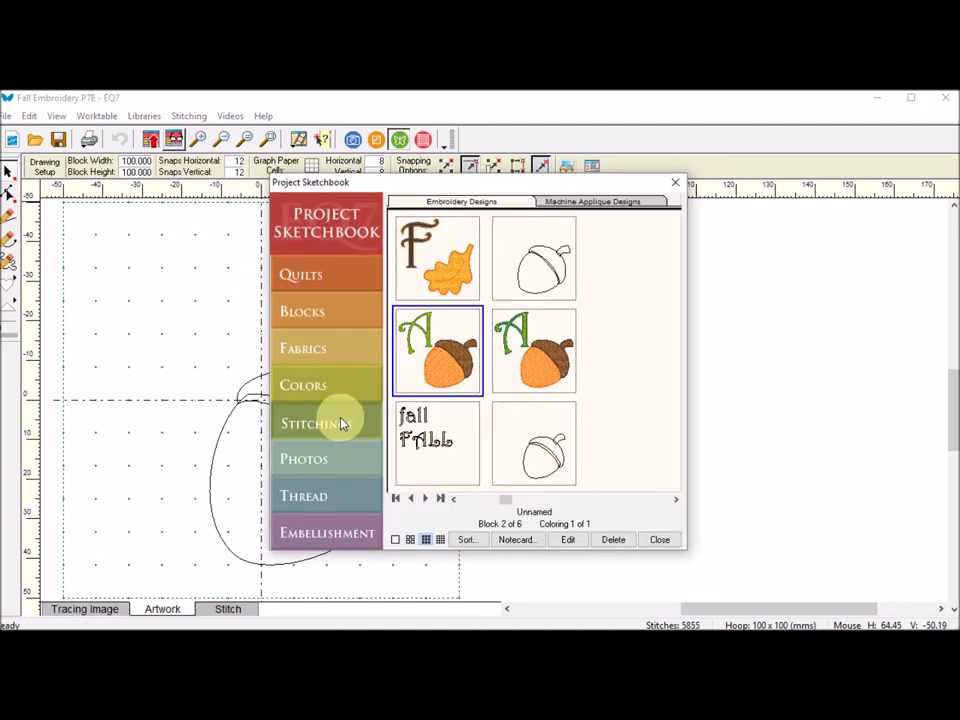
left_click(478, 440)
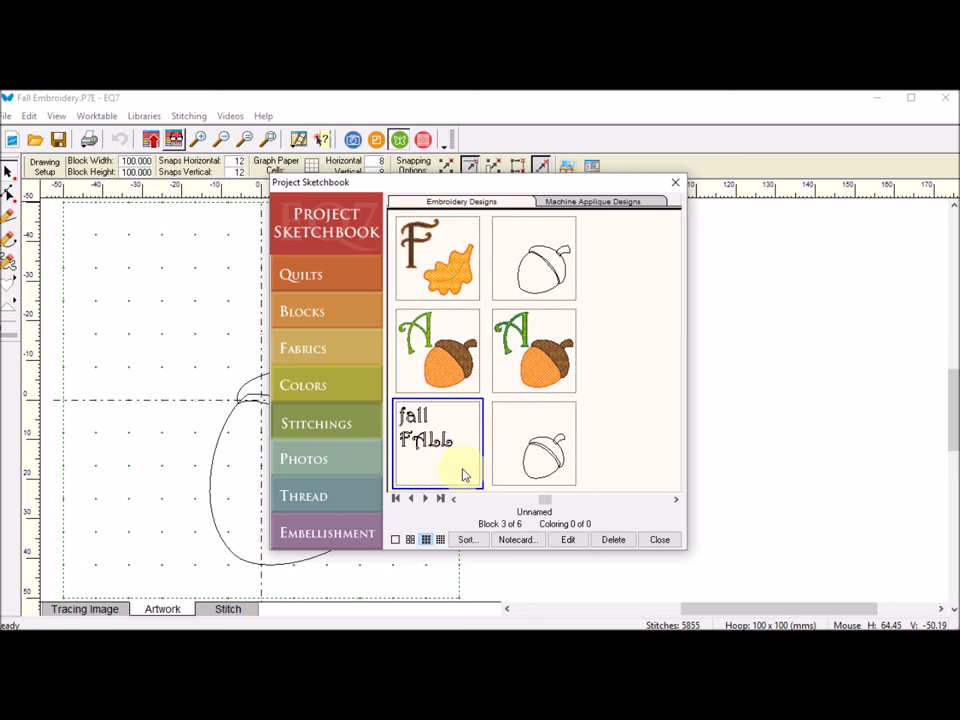
left_click(570, 540)
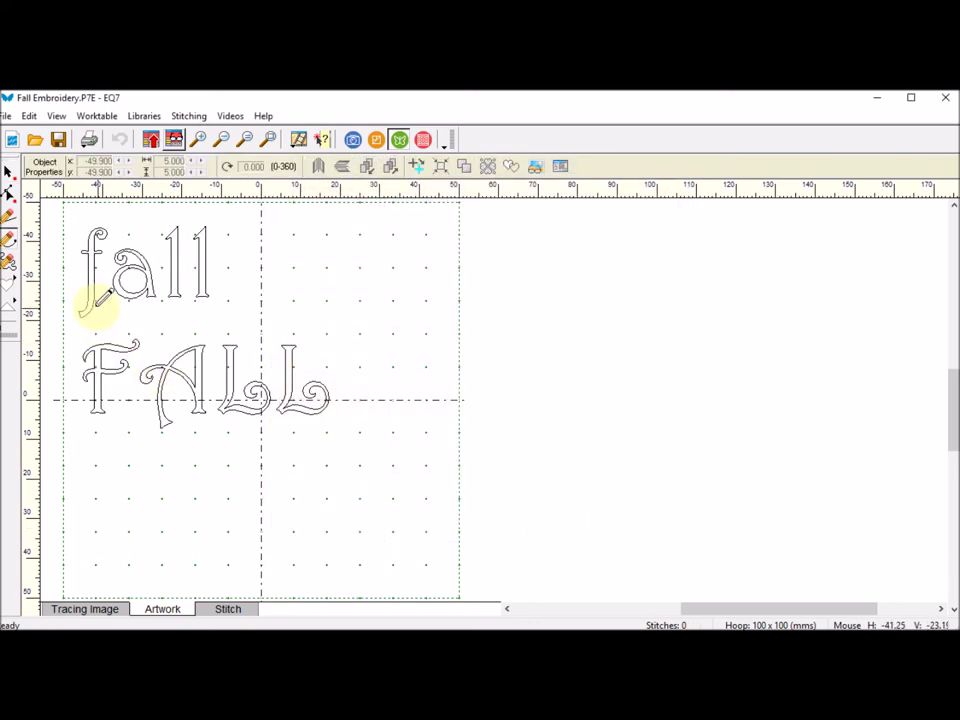
Select the A in 'fall FALL', then reopen the acorn outline design and paste the A beside the acorn
left_click(9, 175)
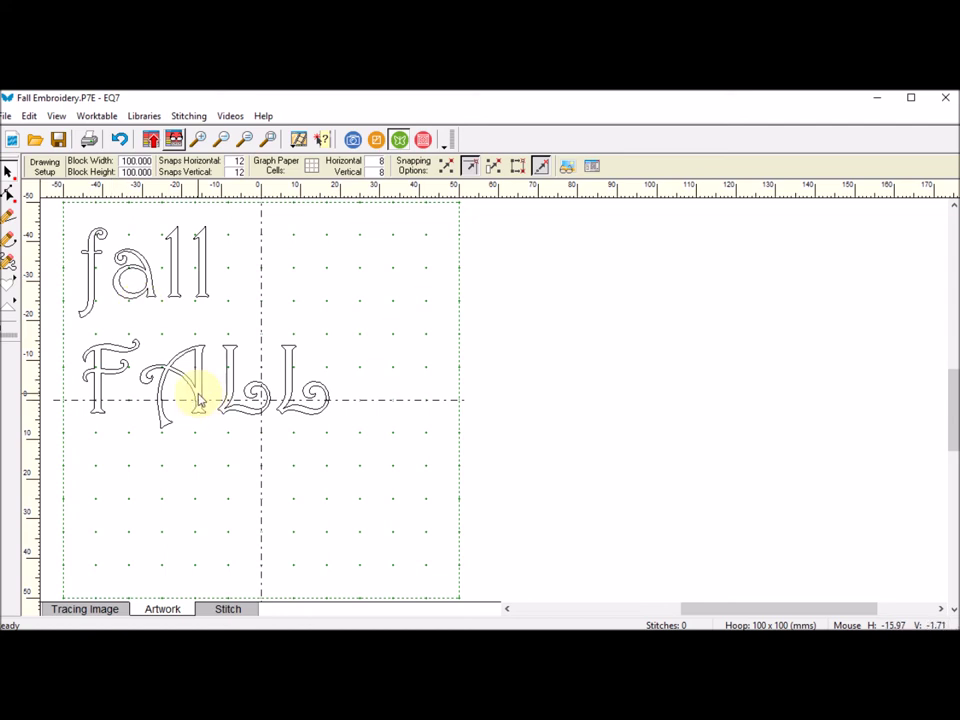
left_click(201, 397)
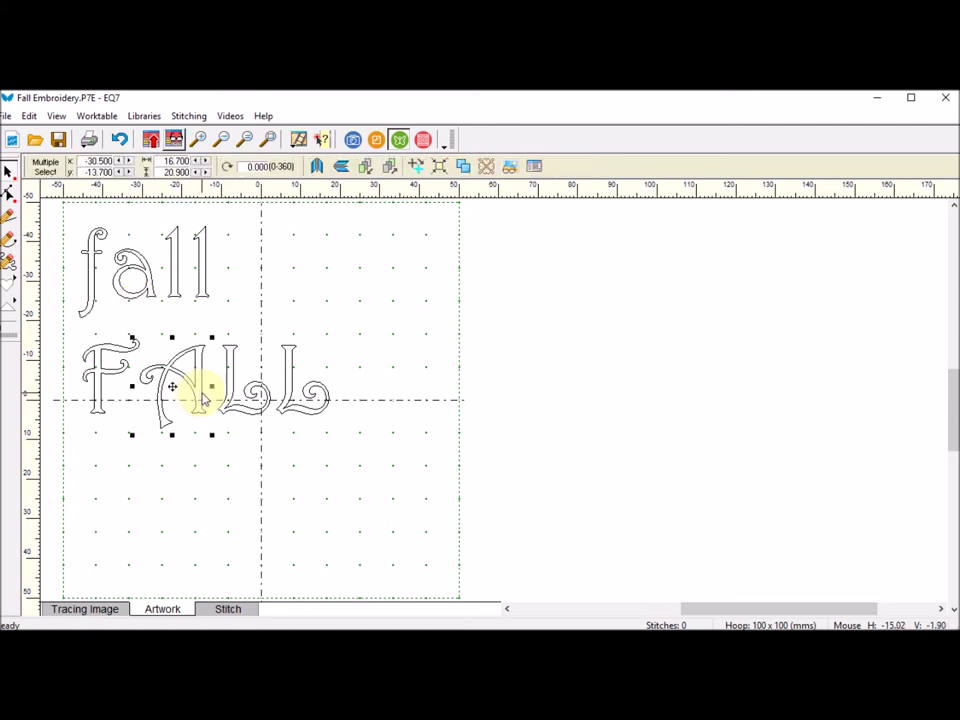
left_click(176, 143)
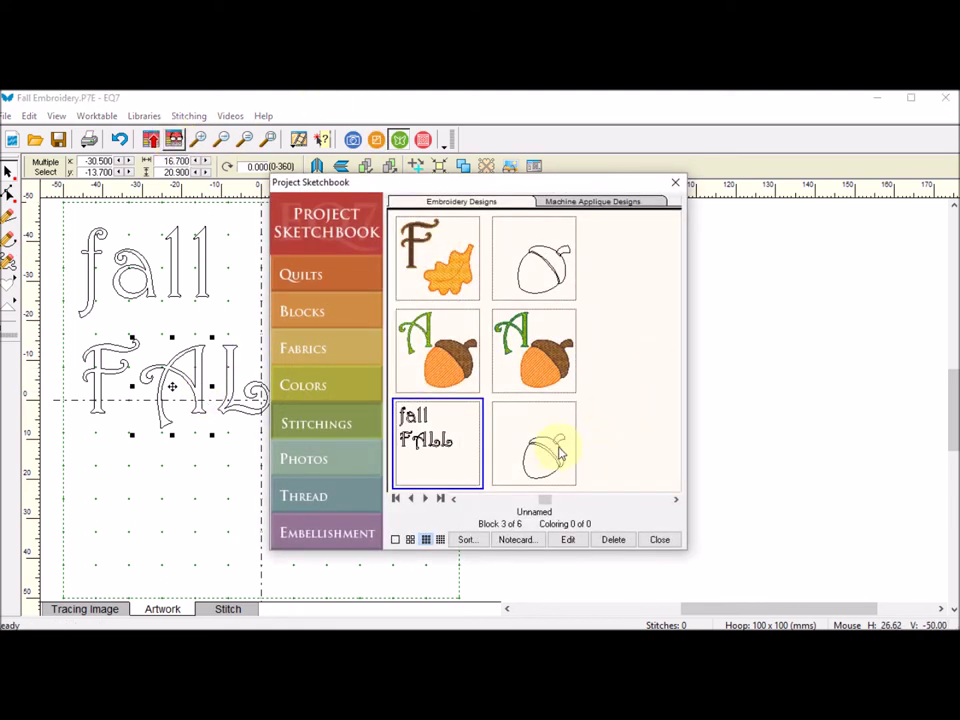
left_click(559, 463)
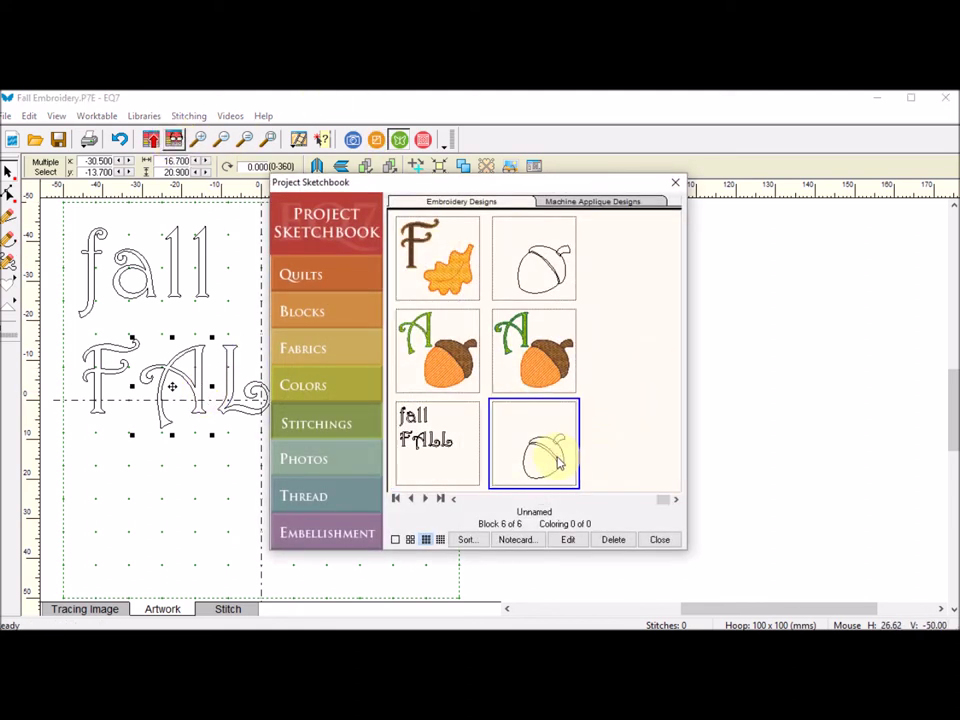
left_click(568, 540)
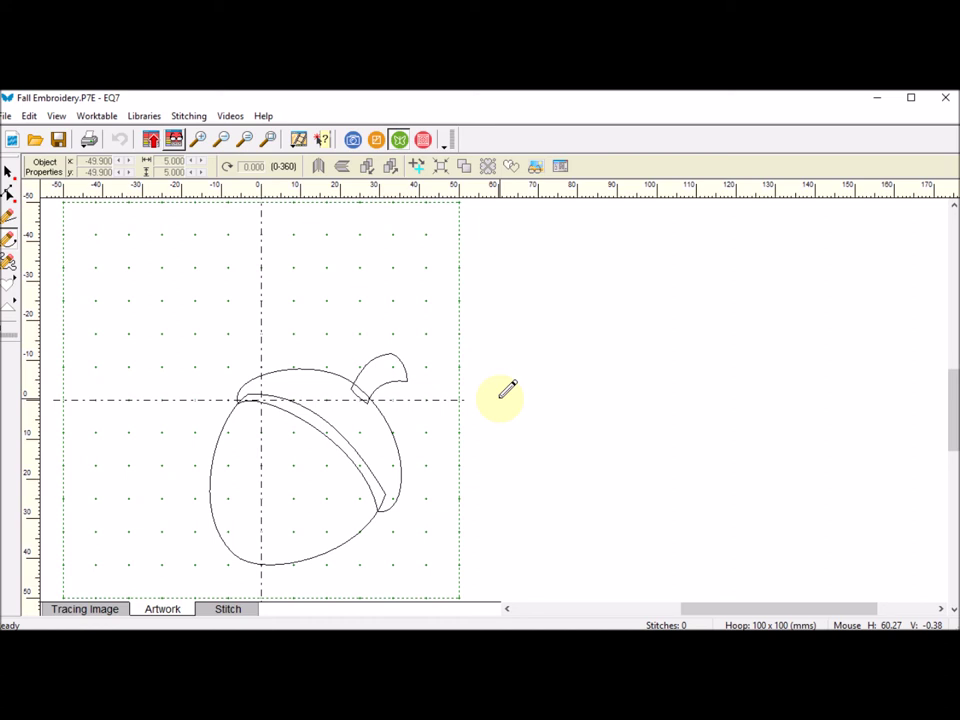
key("ctrl+v")
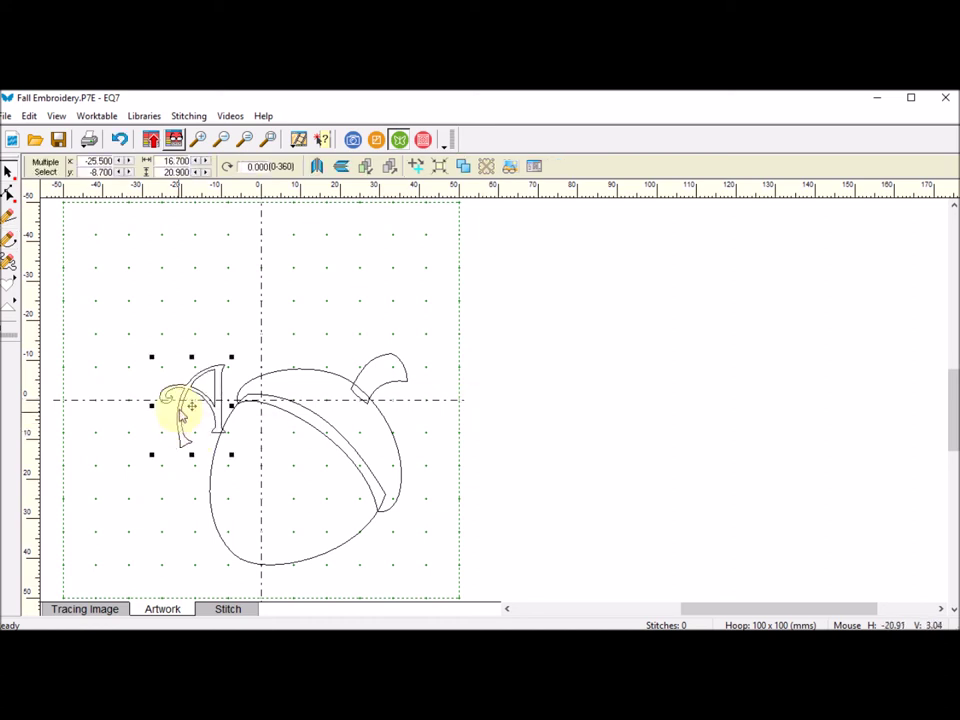
Move the letter A to the hoop's upper left and enlarge it to 200%
left_click_drag(186, 383, 126, 270)
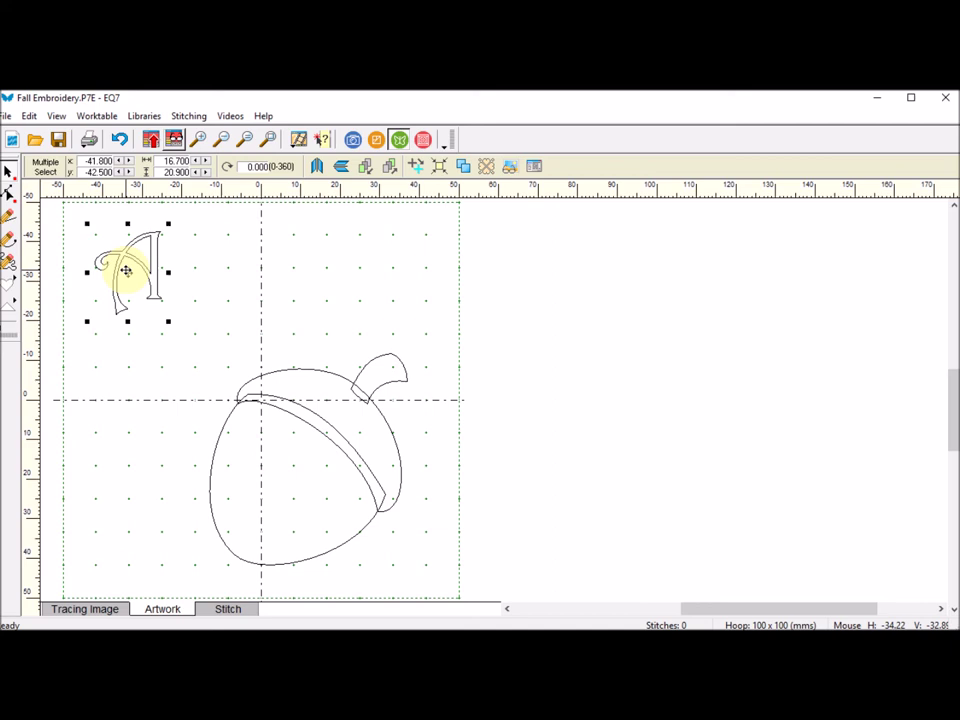
right_click(126, 270)
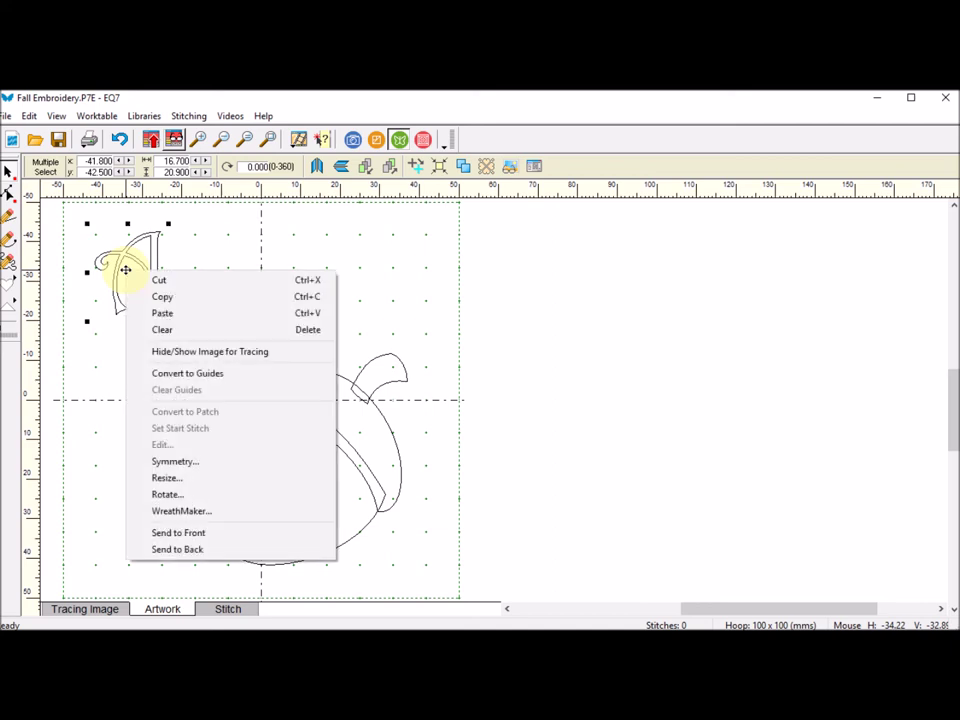
left_click(180, 479)
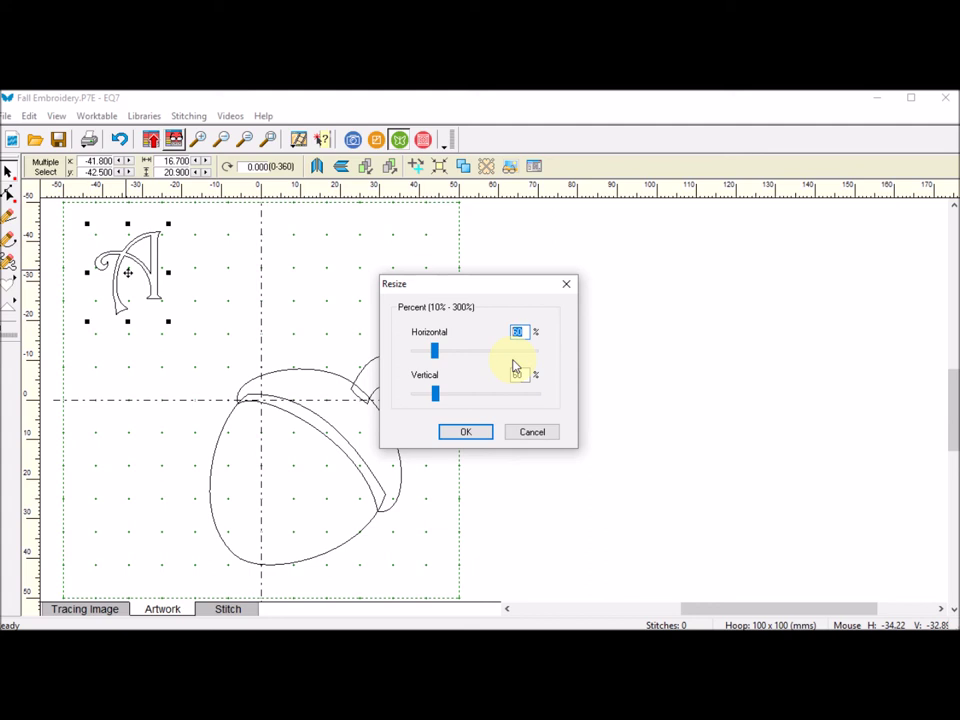
type("200")
key("Tab")
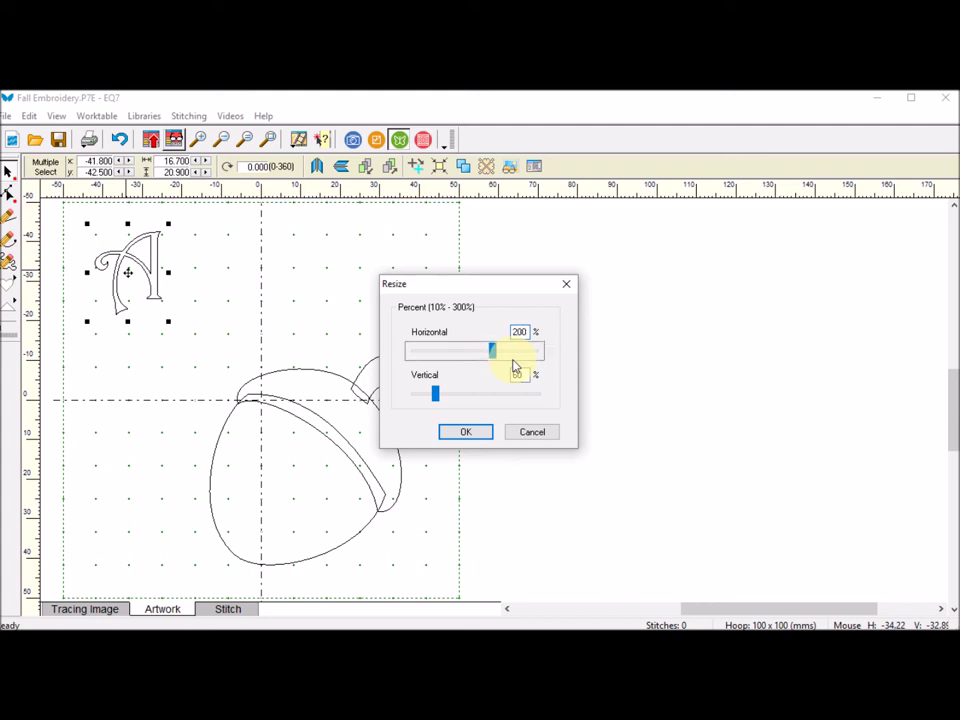
key("Tab")
type("200")
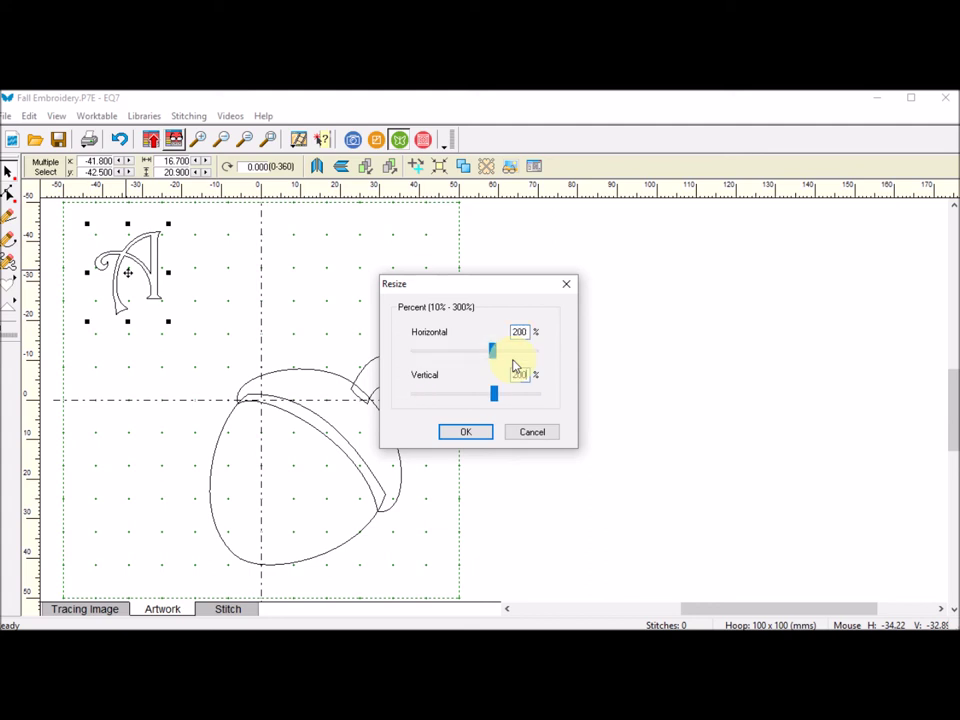
left_click(467, 432)
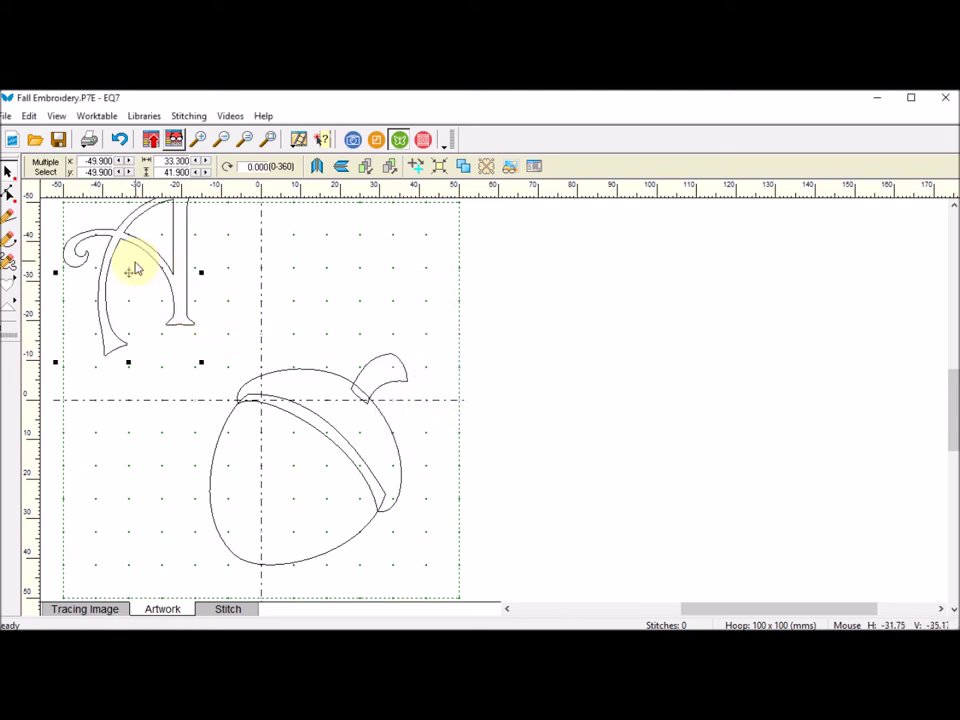
Shift the A down toward the acorn and enlarge it a further 120%
left_click_drag(126, 269, 145, 316)
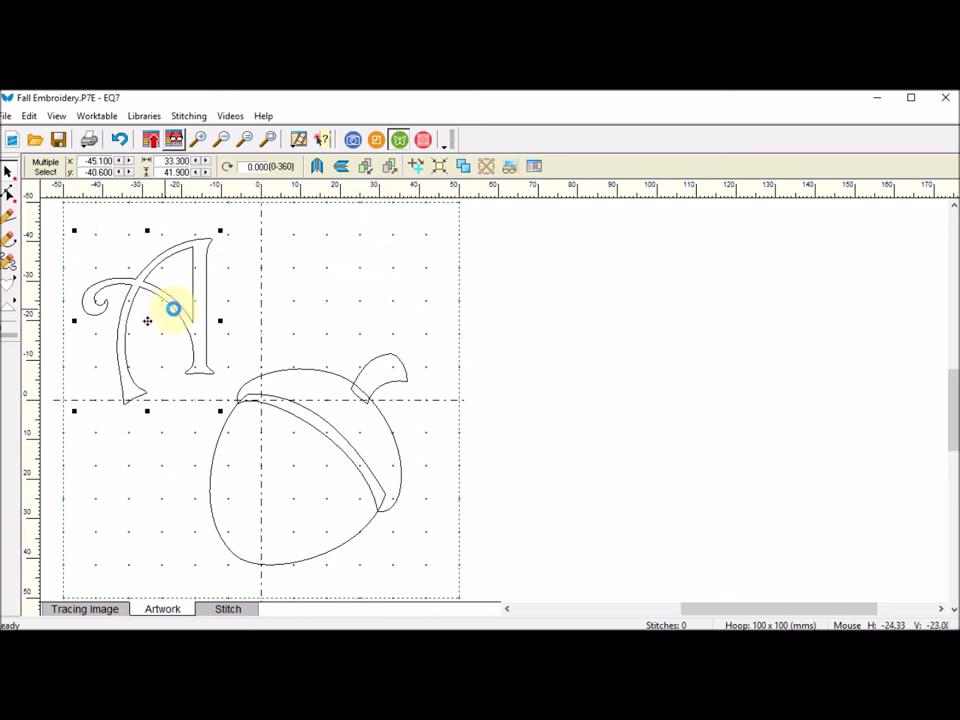
right_click(175, 316)
left_click(215, 517)
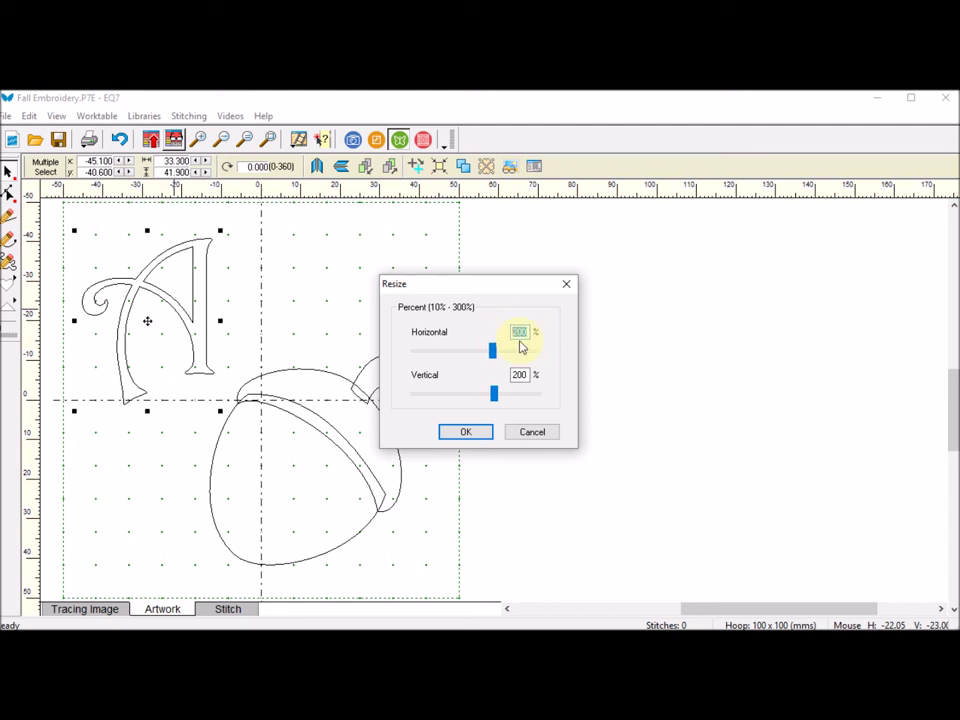
type("120")
key("Tab")
type("120")
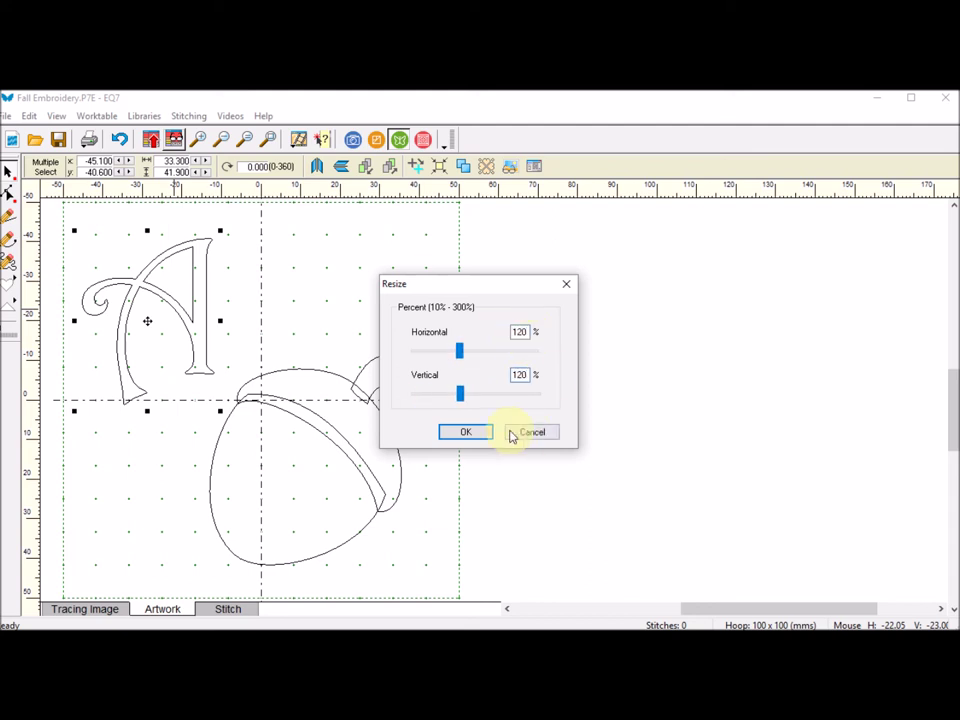
left_click(474, 433)
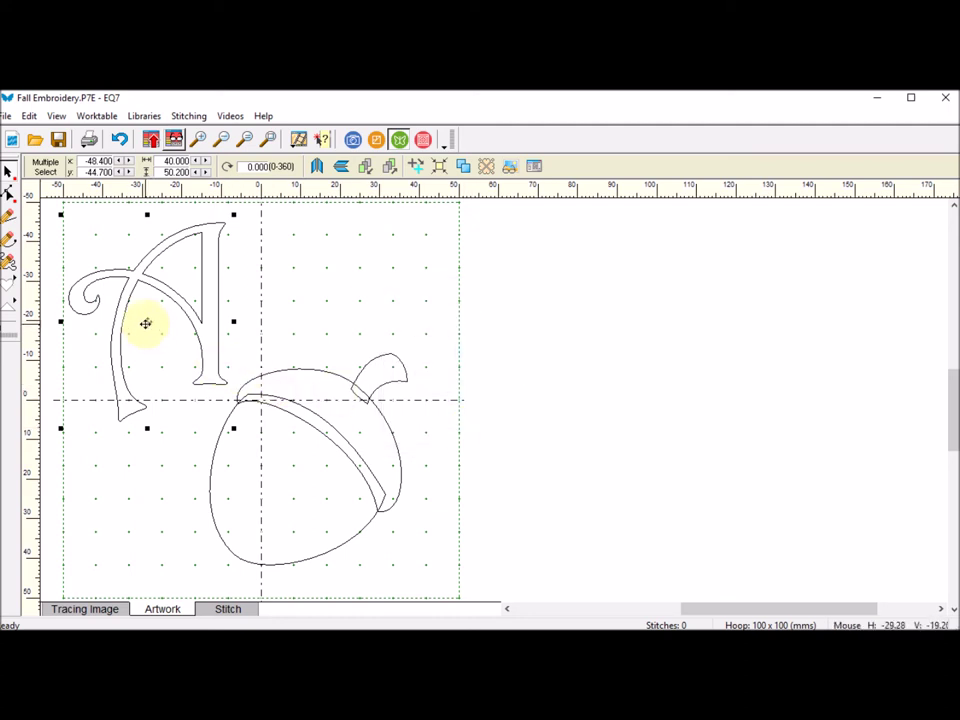
Nudge the letter A and the acorn slightly right so they just overlap
mouse_move(145, 323)
left_mouse_down()
mouse_move(431, 401)
mouse_move(482, 606)
left_mouse_up()
left_click(542, 358)
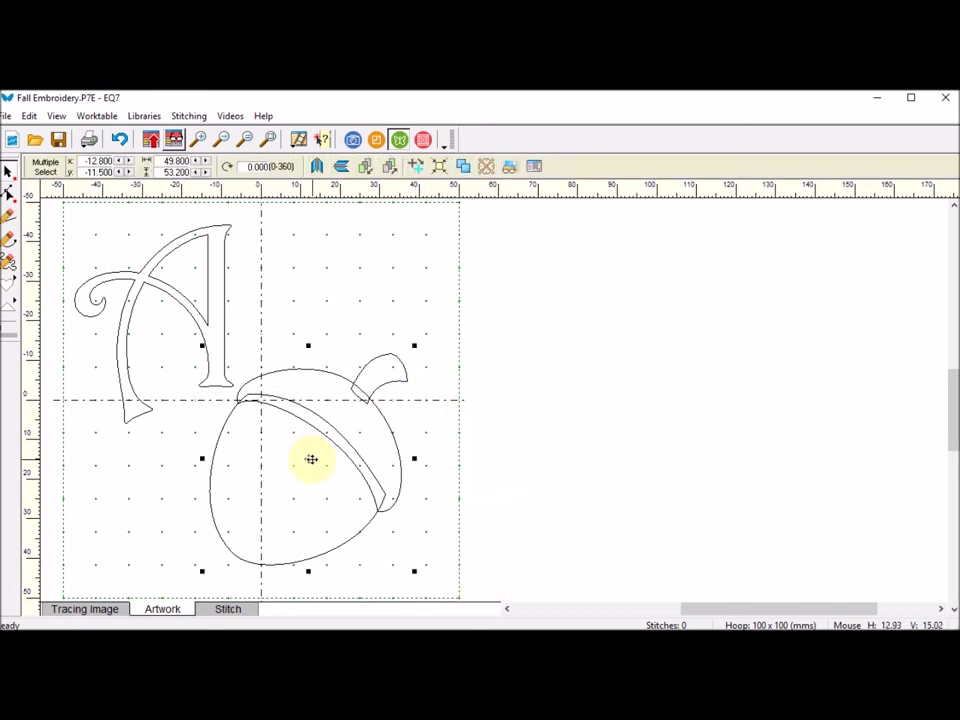
left_click_drag(311, 459, 324, 463)
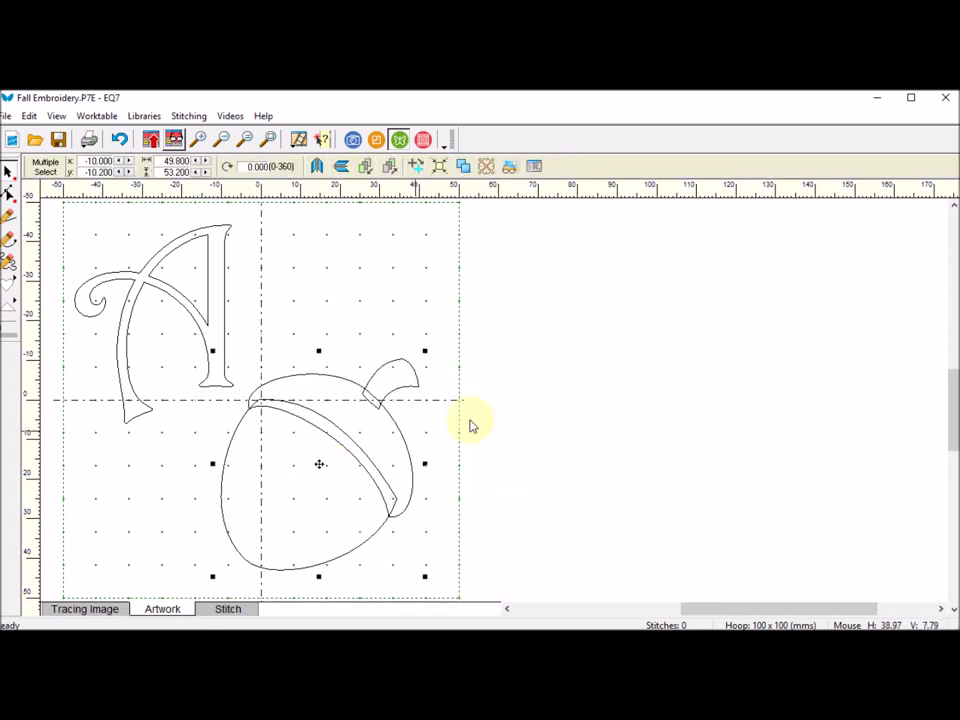
left_click(555, 400)
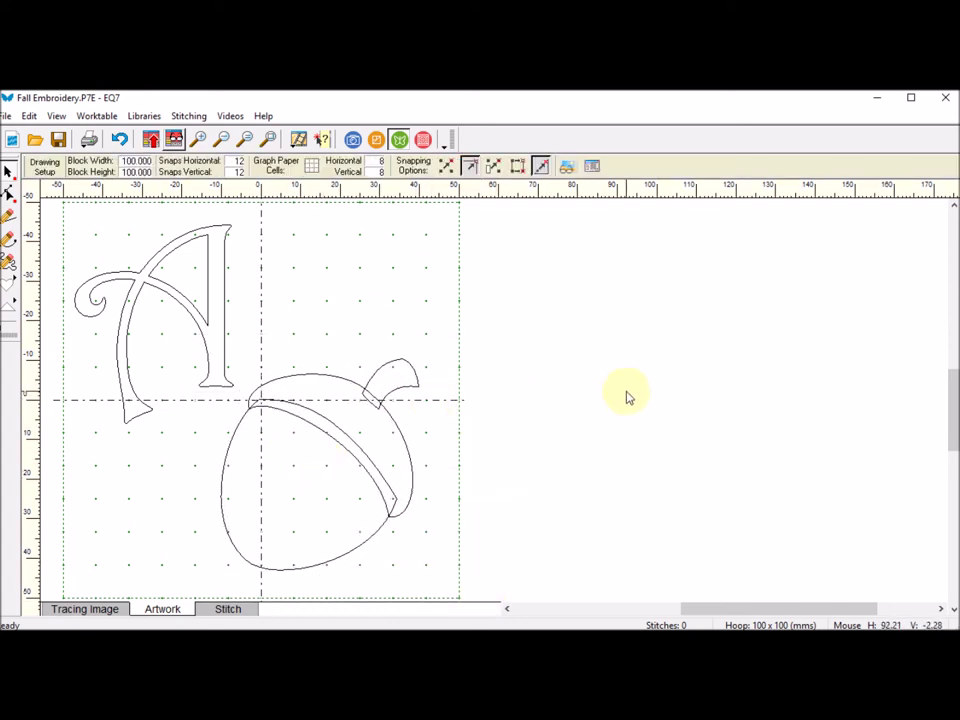
Switch to the stitched view and colour the letter A with green thread 5600
left_click(230, 609)
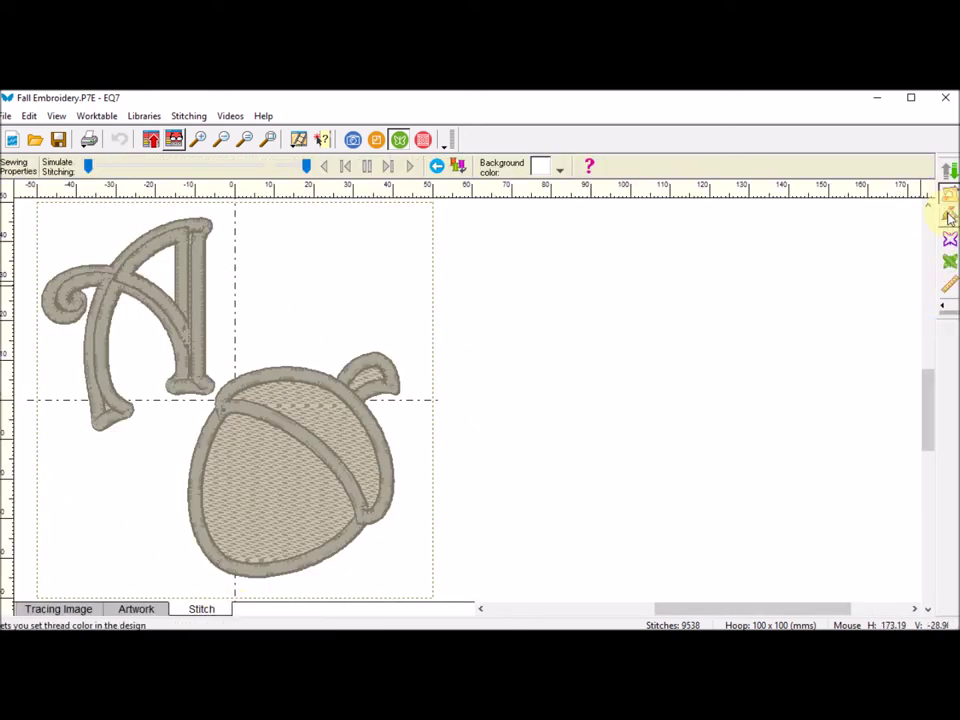
left_click(949, 214)
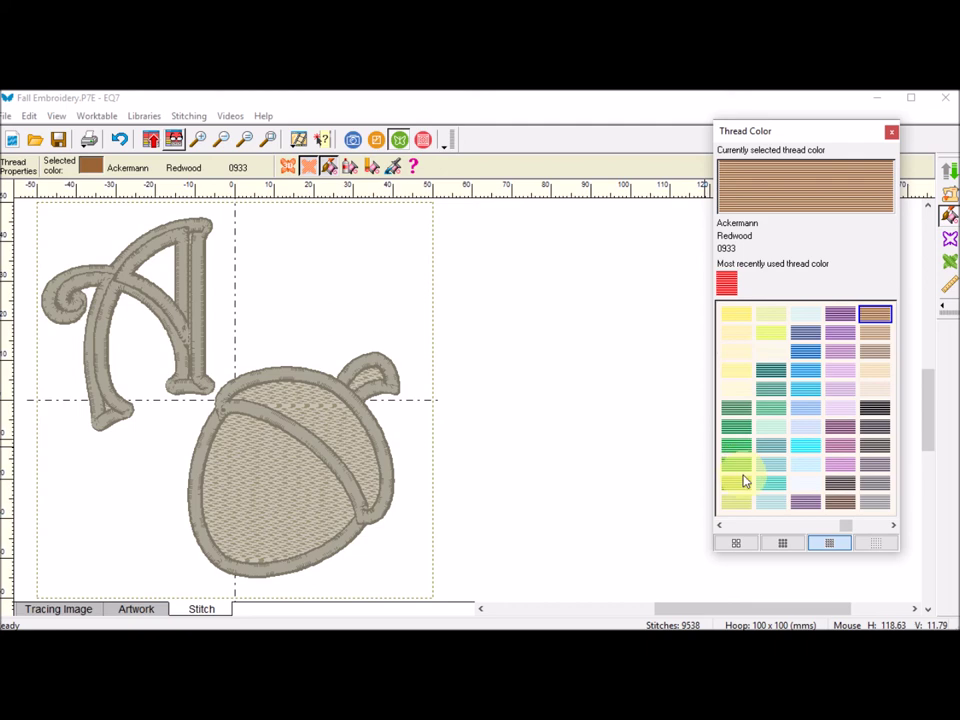
left_click(736, 483)
left_click(189, 285)
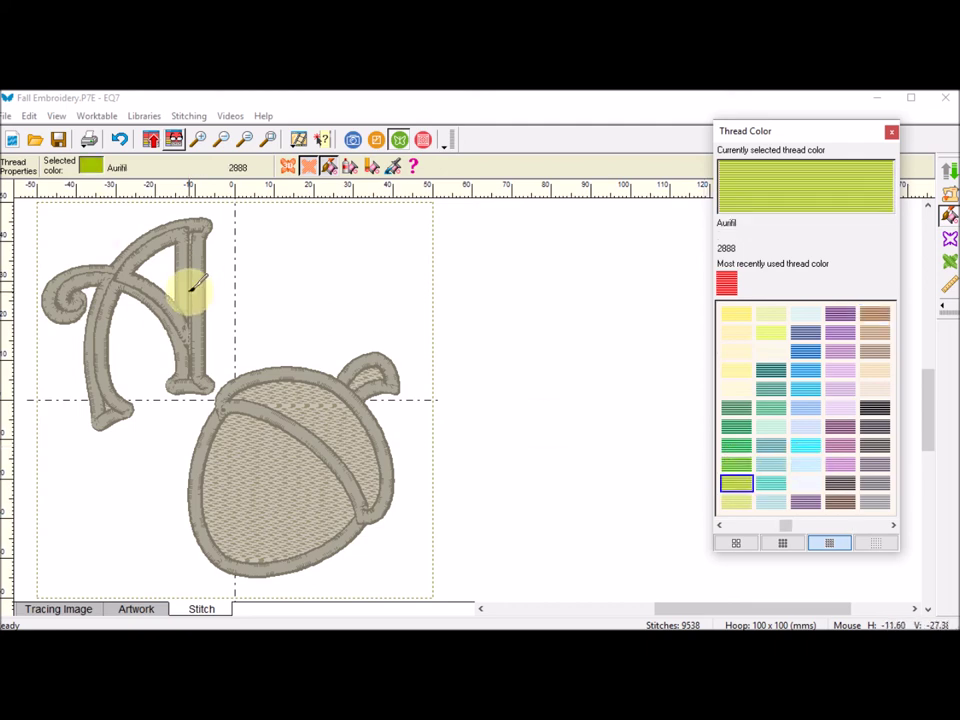
left_click(738, 466)
left_click(214, 276)
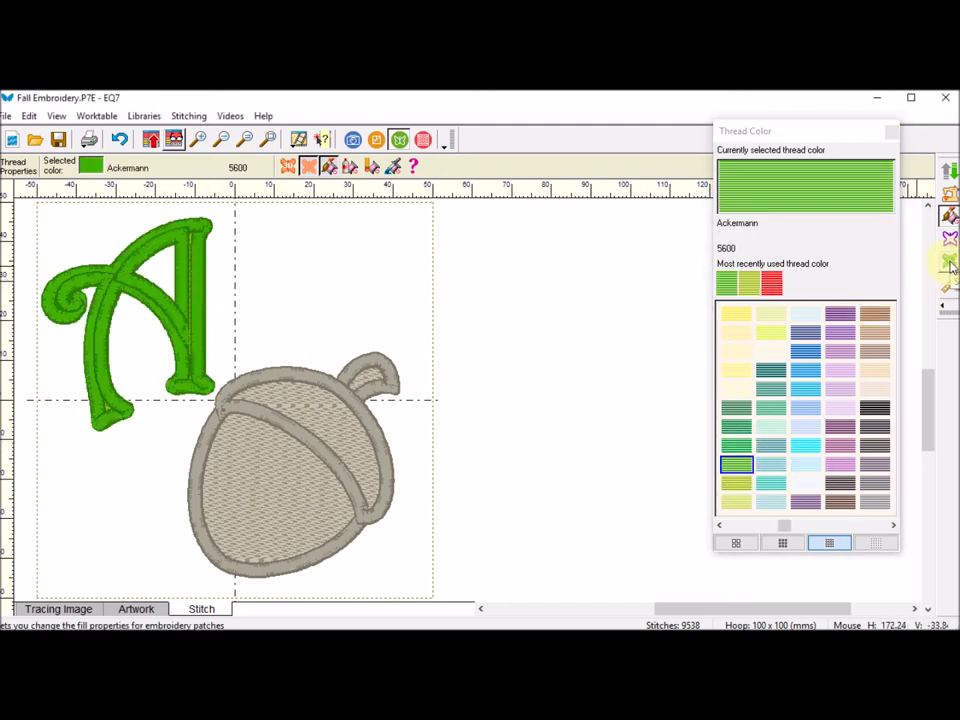
Fill the acorn body with Orange Sunrise thread and give its outline an orange-red thread
left_click_drag(784, 524, 716, 524)
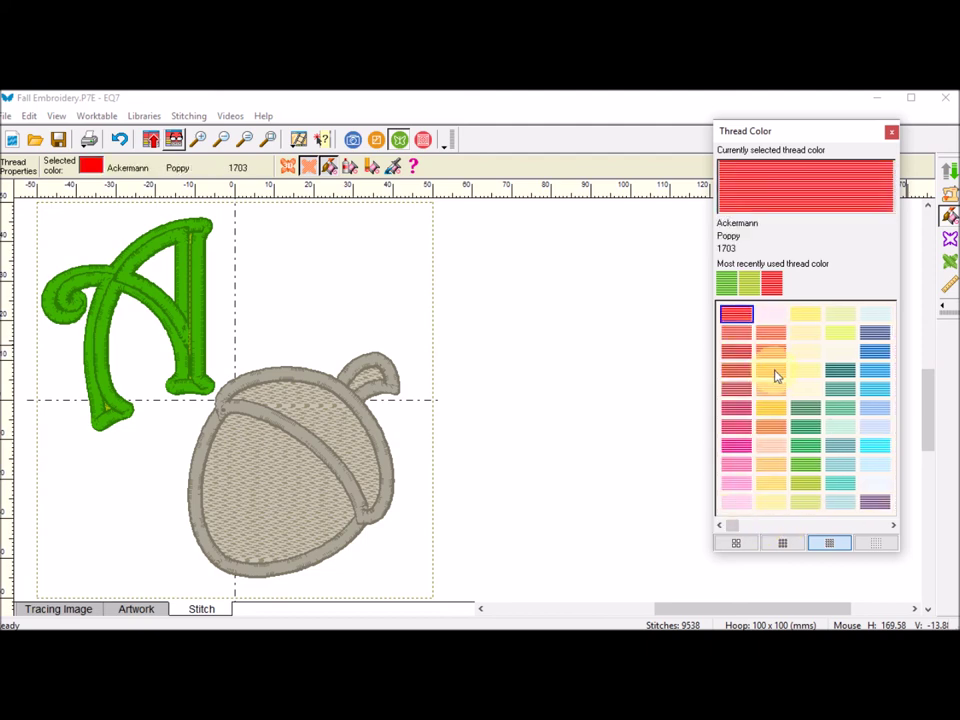
left_click(772, 370)
left_click(285, 478)
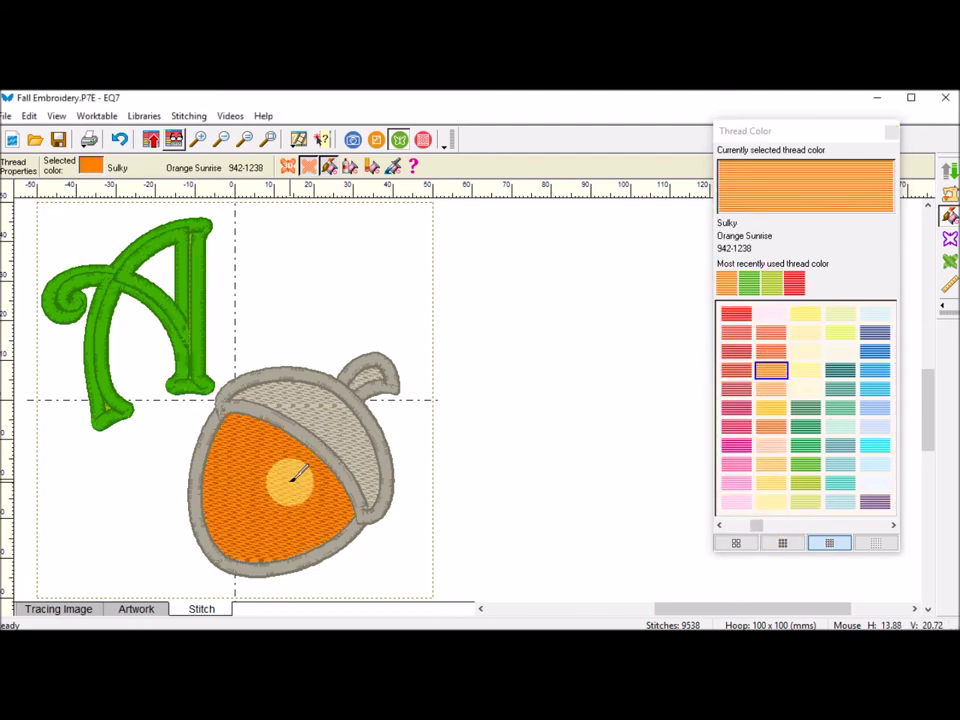
left_click(772, 352)
left_click(208, 441)
Colour the acorn cap Camel Cream 1123 and its outline Mettler 629 brown
left_click(840, 530)
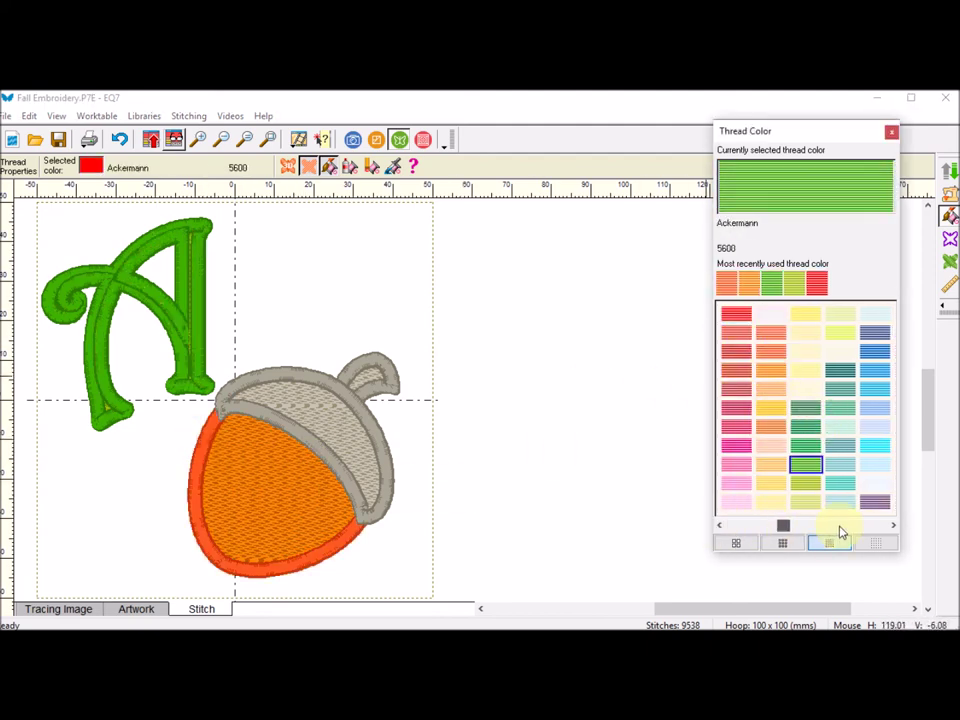
left_click(883, 527)
left_click(840, 332)
left_click(360, 384)
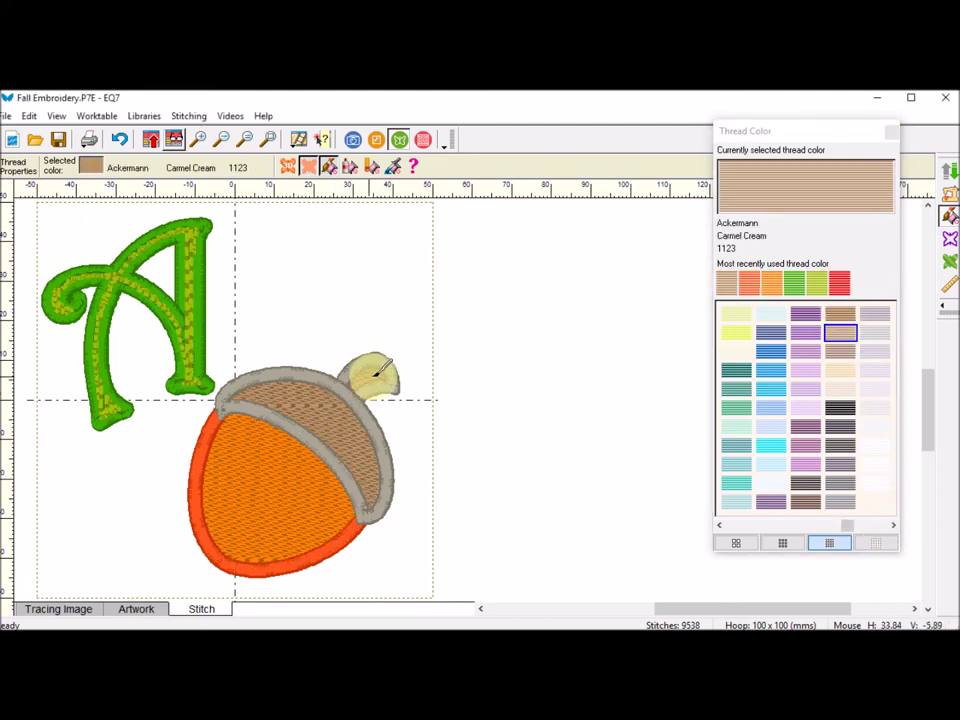
left_click(843, 356)
left_click(392, 381)
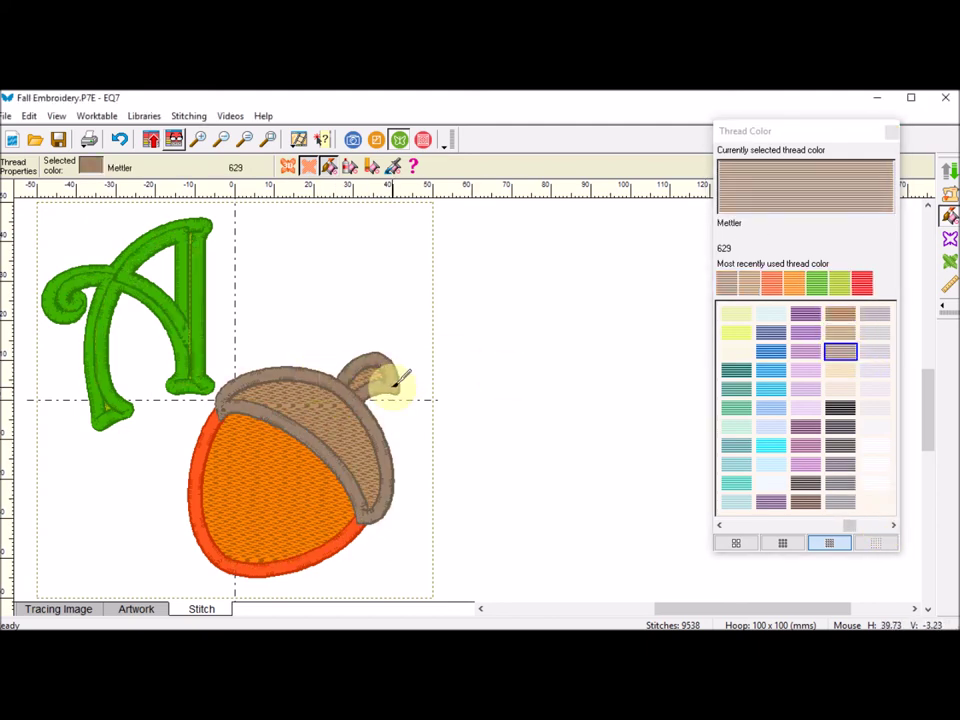
left_click(892, 134)
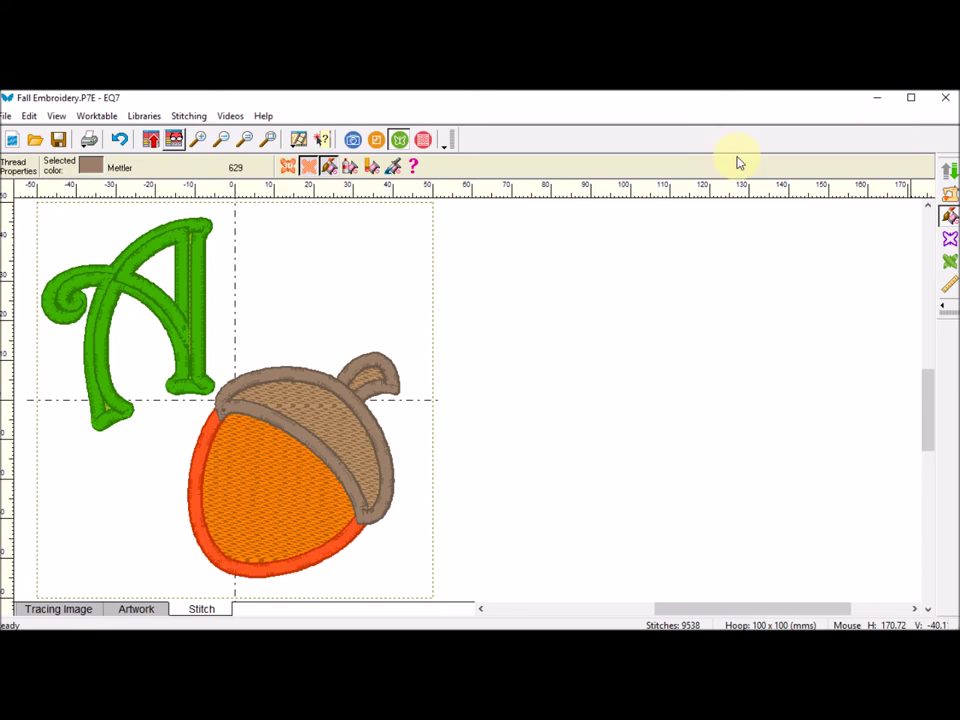
left_click(948, 240)
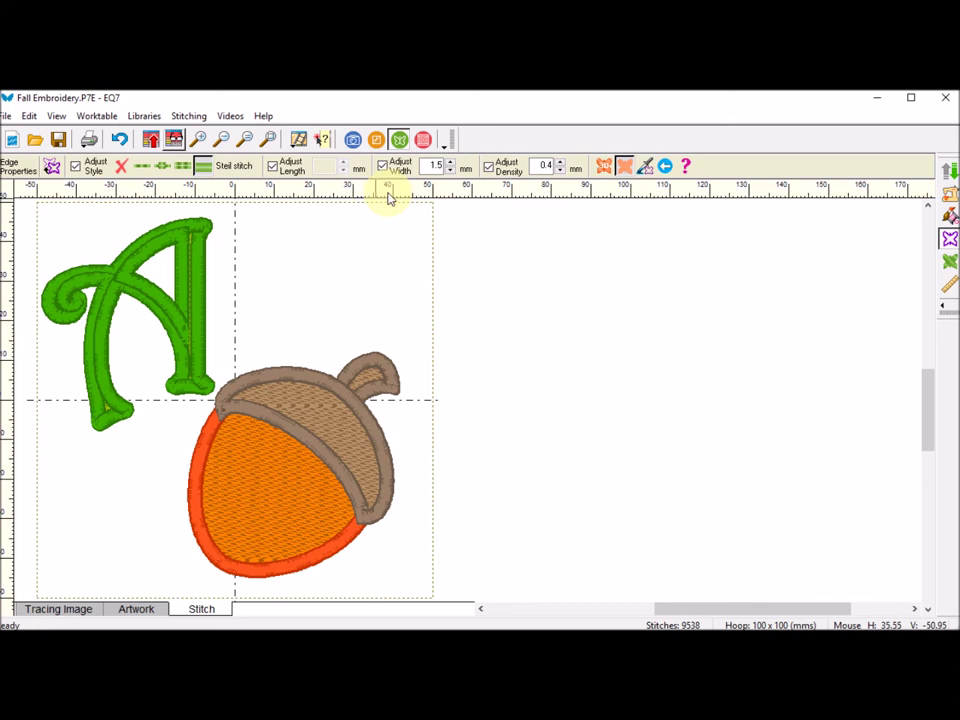
Apply the new edge style to the letter A, the acorn cap and the acorn body outline
left_click(205, 243)
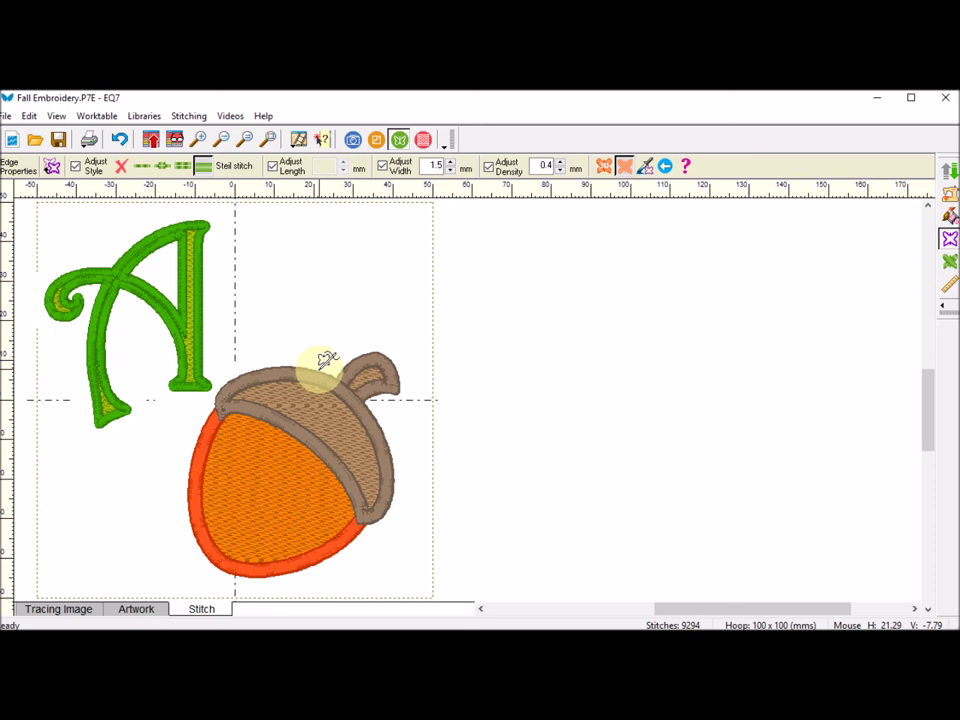
left_click(318, 363)
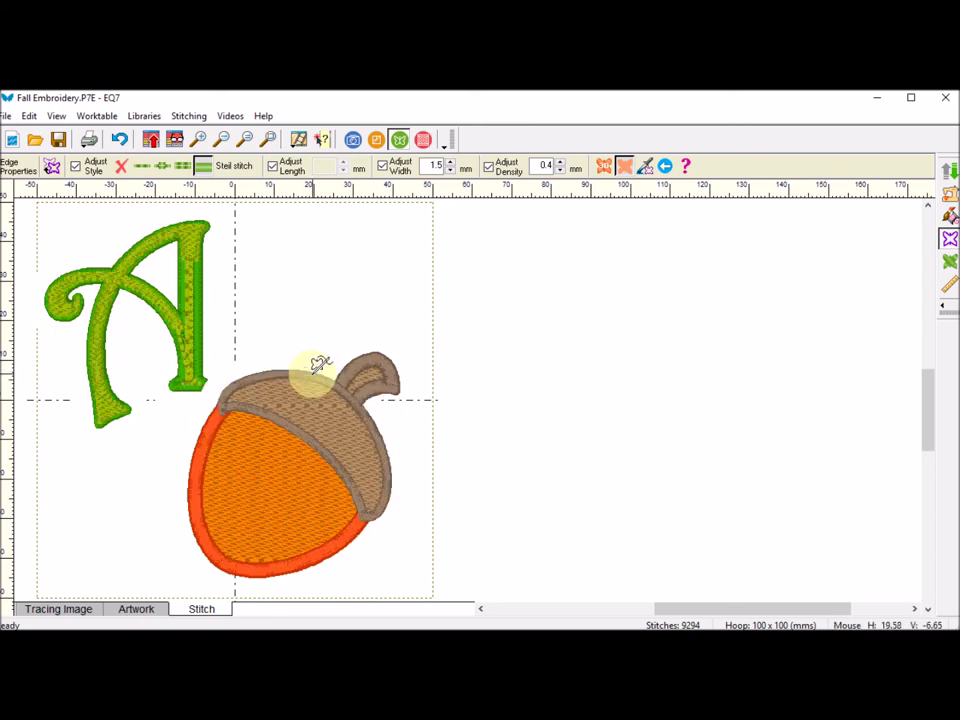
left_click(178, 426)
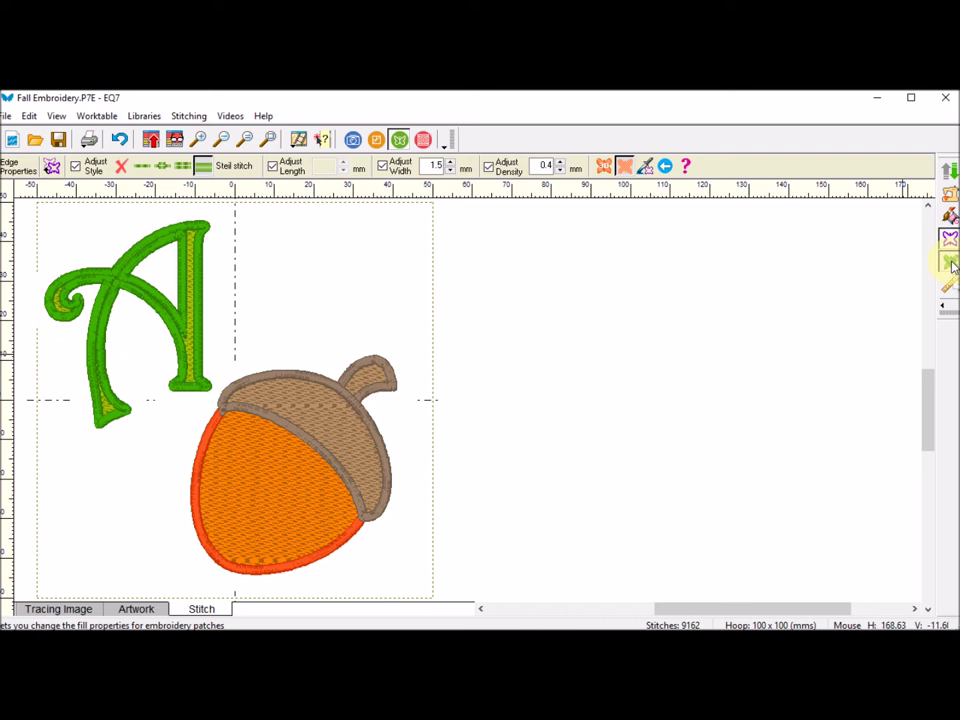
left_click(950, 262)
Fill the acorn body with the Corduroy pattern angled at 45°
left_click_drag(958, 224, 634, 221)
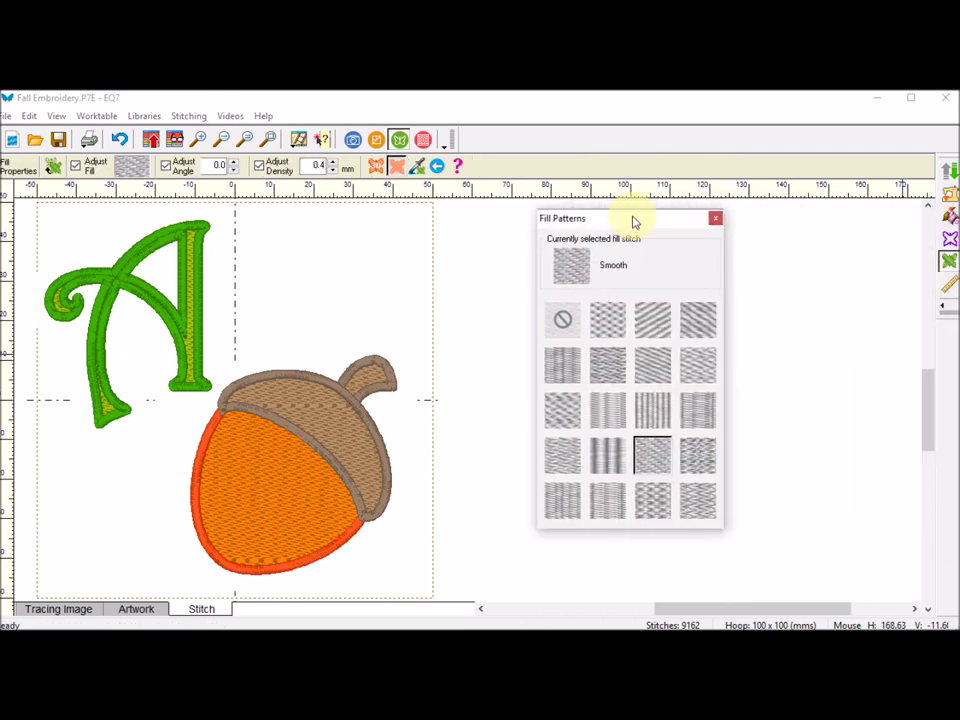
left_click(653, 416)
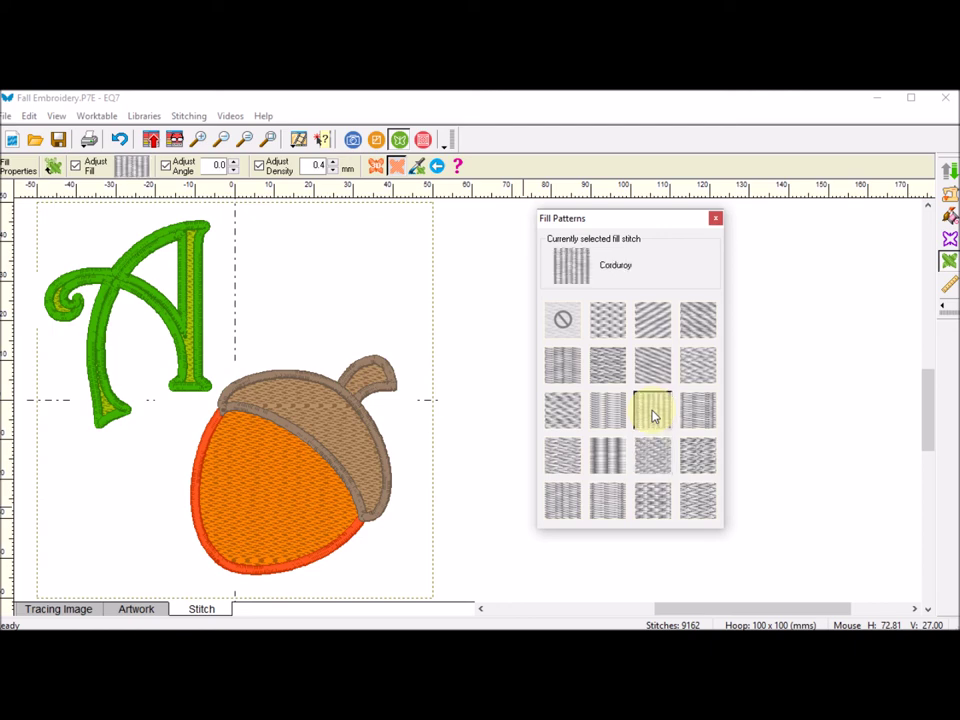
left_click(275, 457)
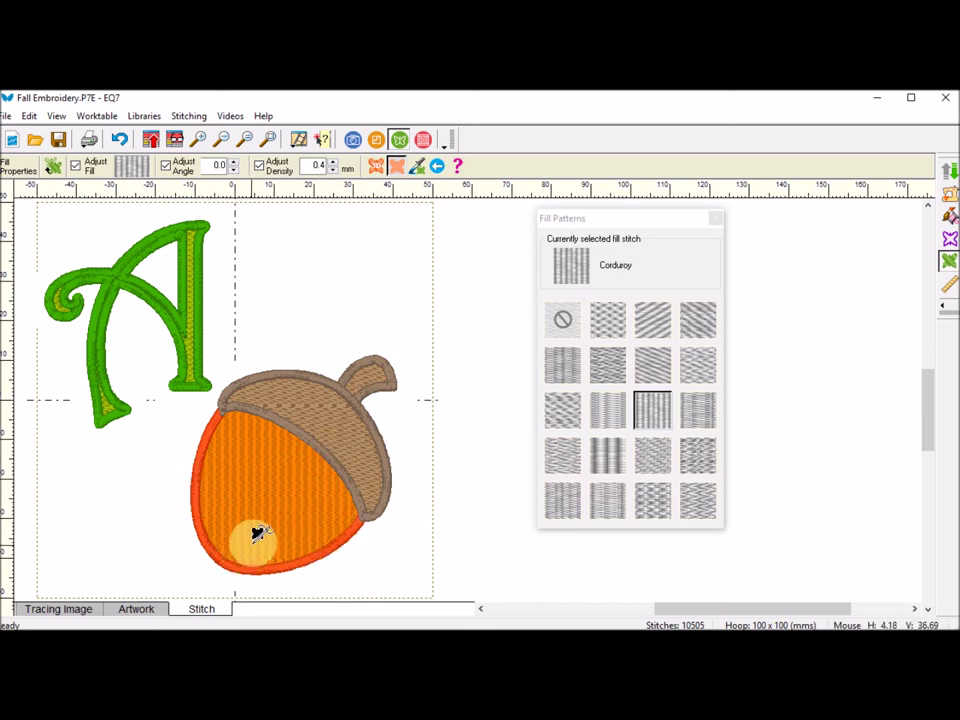
left_click(260, 167)
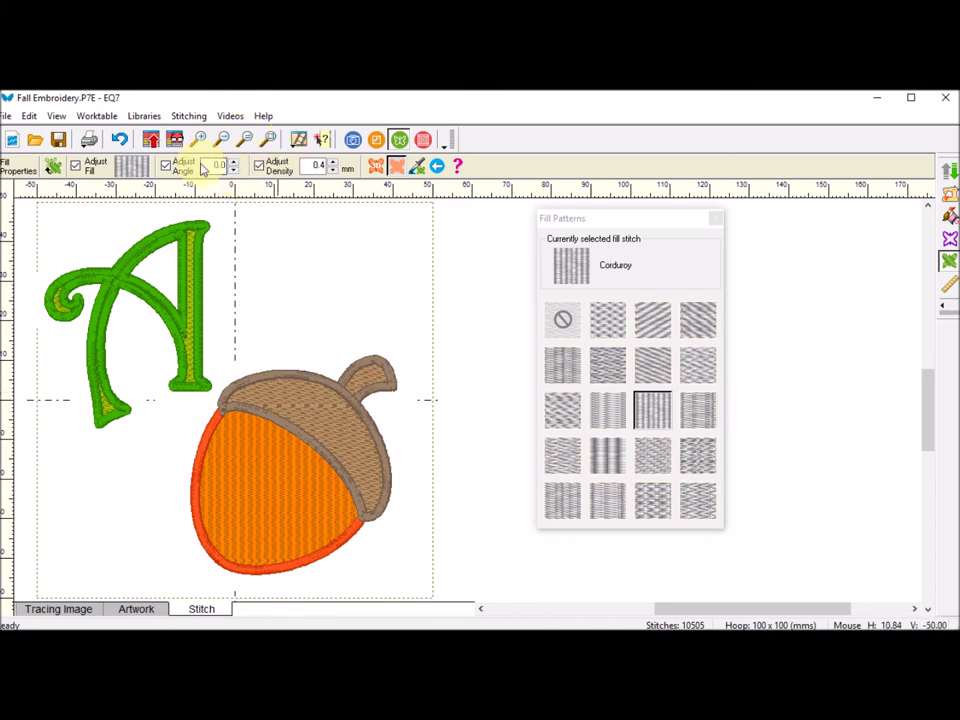
left_click(209, 167)
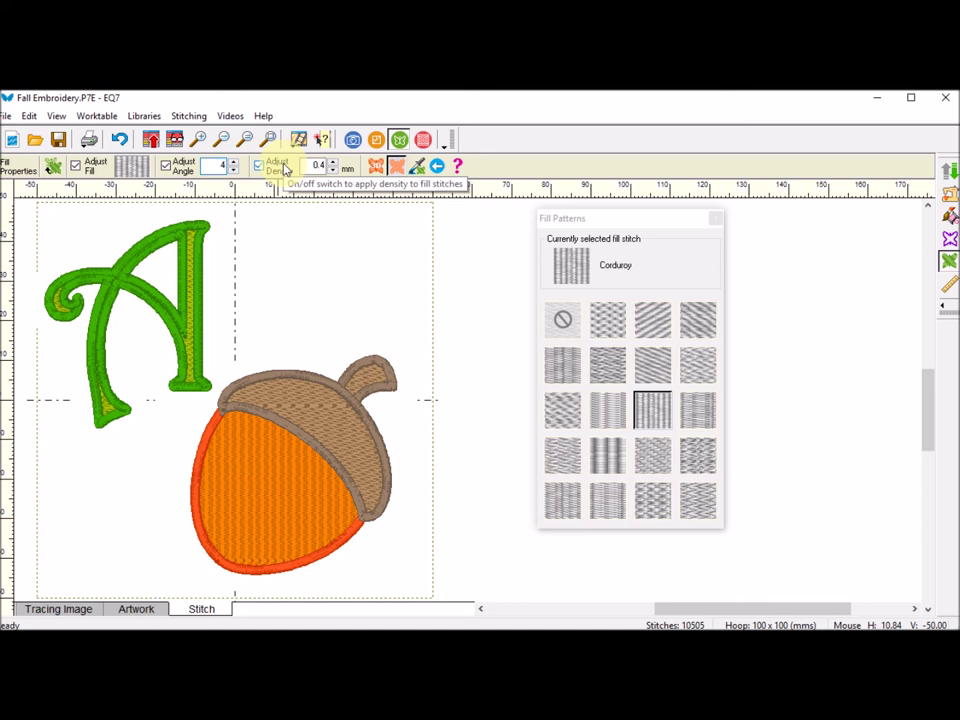
left_click_drag(268, 493, 522, 467)
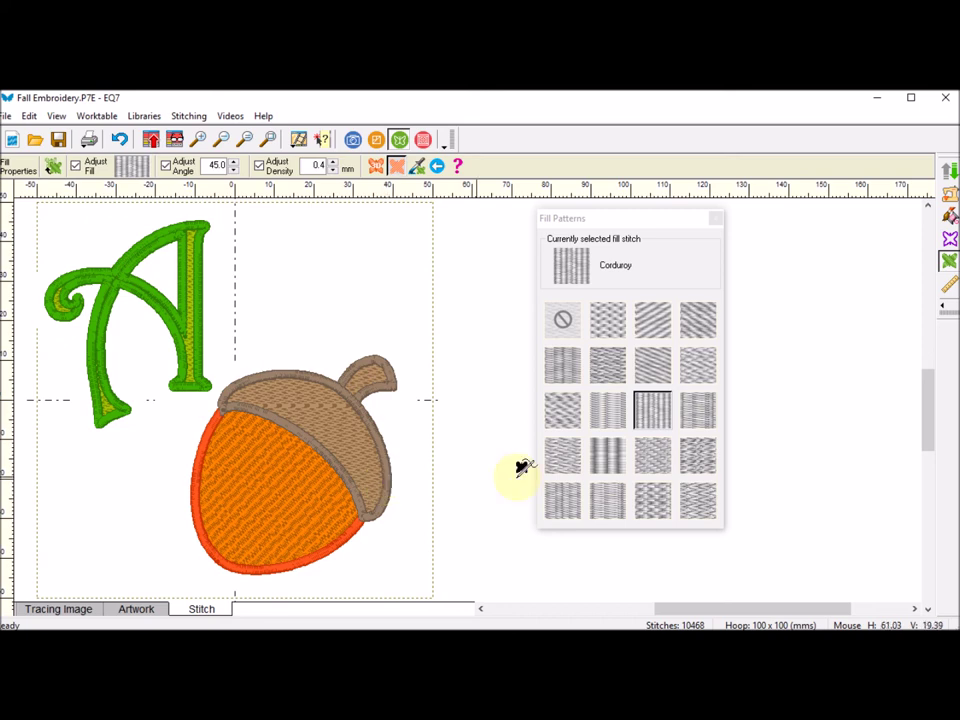
Give the acorn cap a Thatched Basket fill
left_click(650, 503)
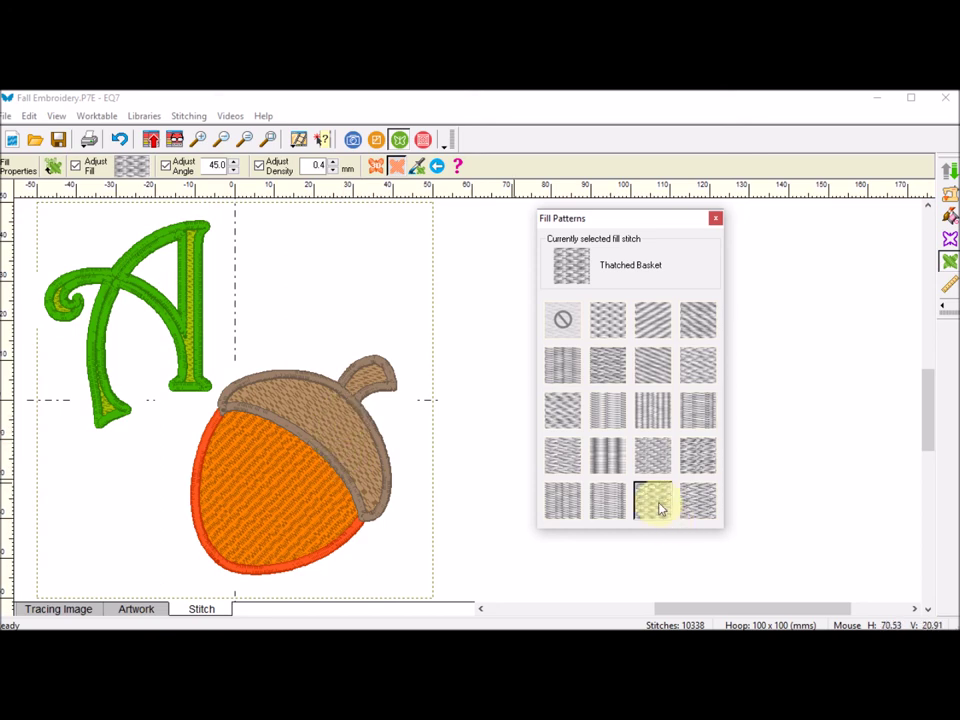
left_click(345, 421)
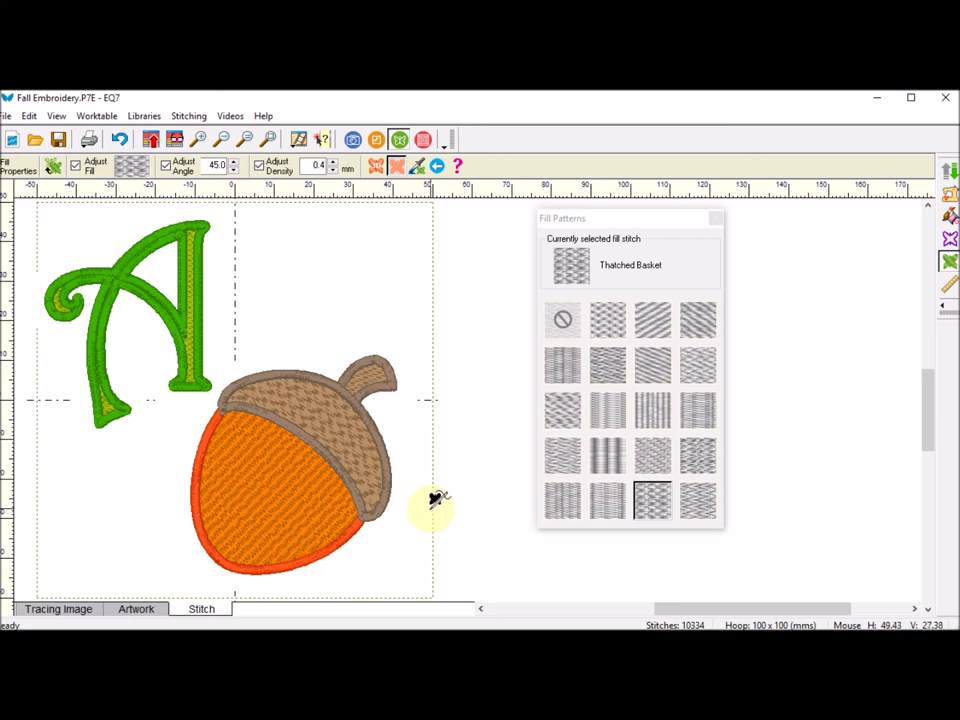
left_click(714, 219)
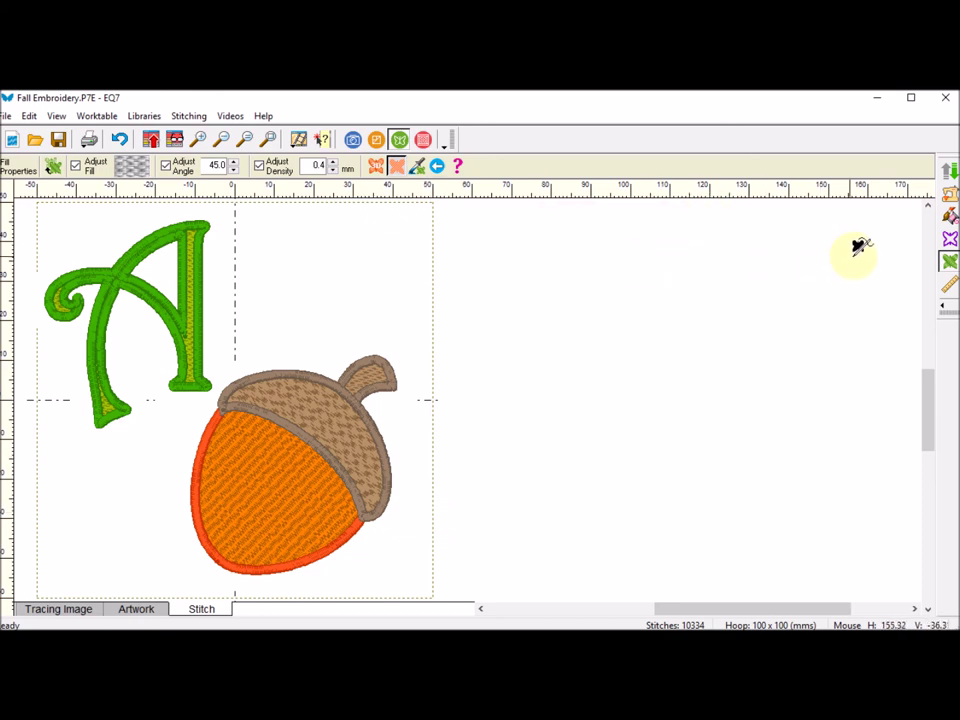
Stitch the acorn cap's edging in dark Robison-Anton Brown thread
left_click(951, 216)
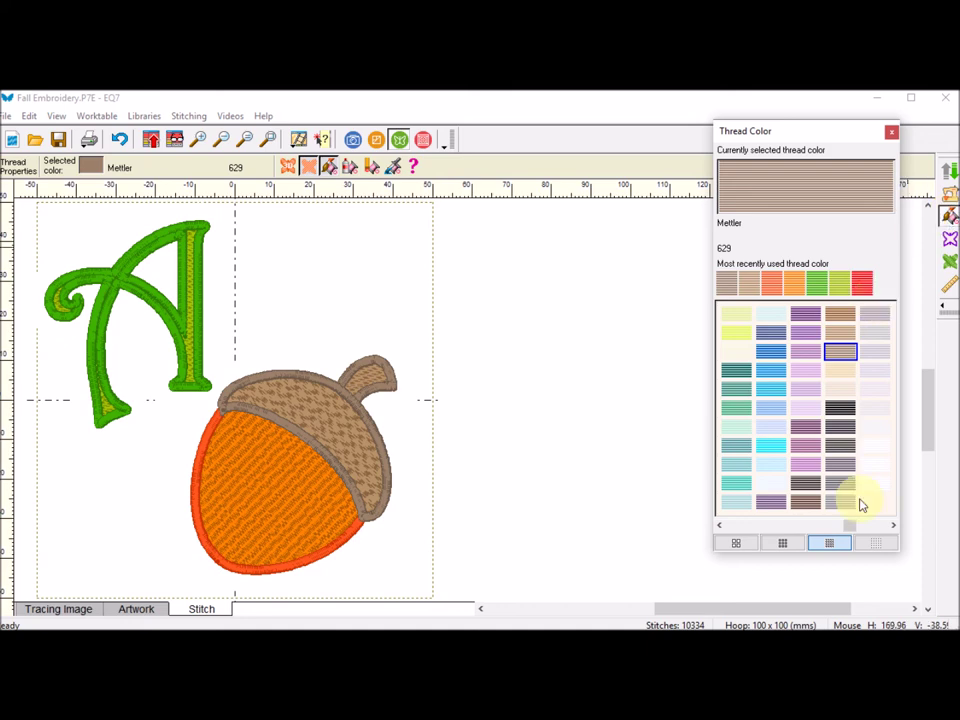
left_click(806, 501)
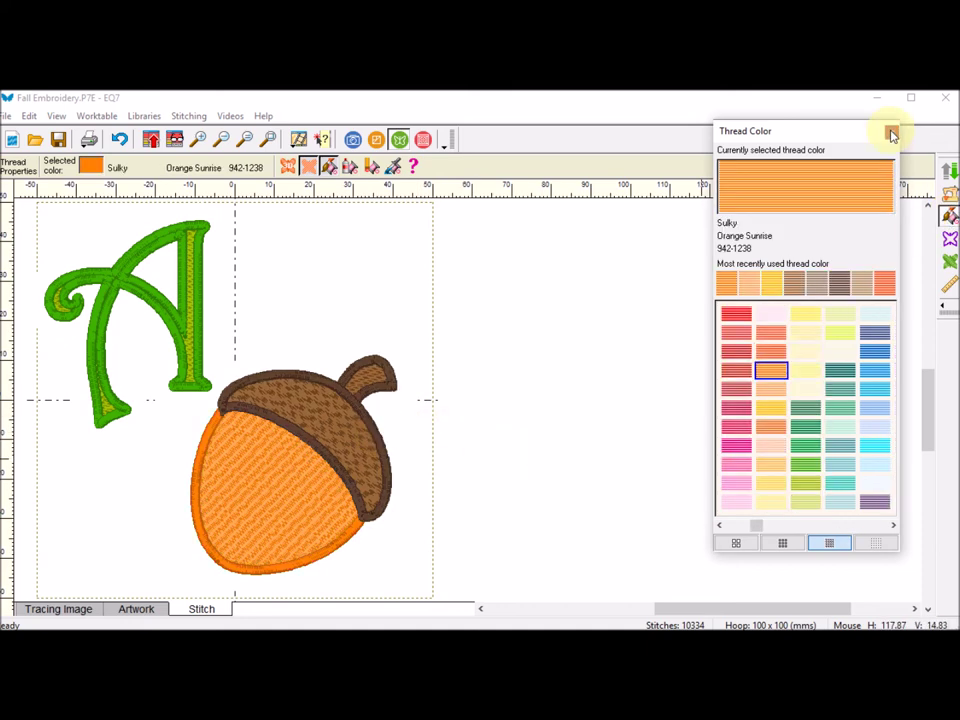
left_click(892, 134)
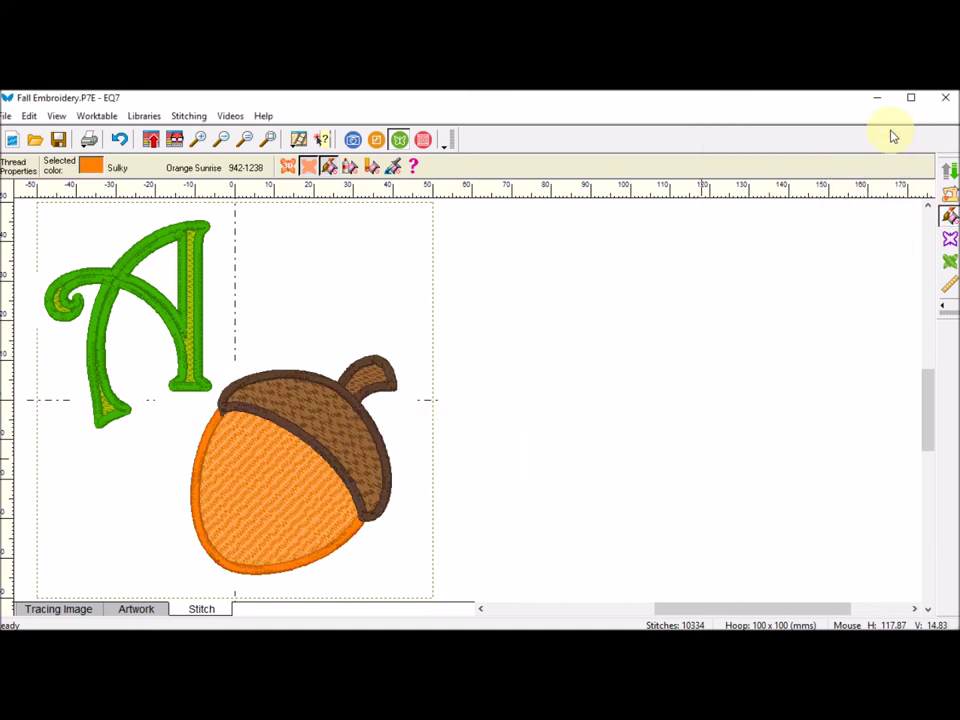
left_click(950, 195)
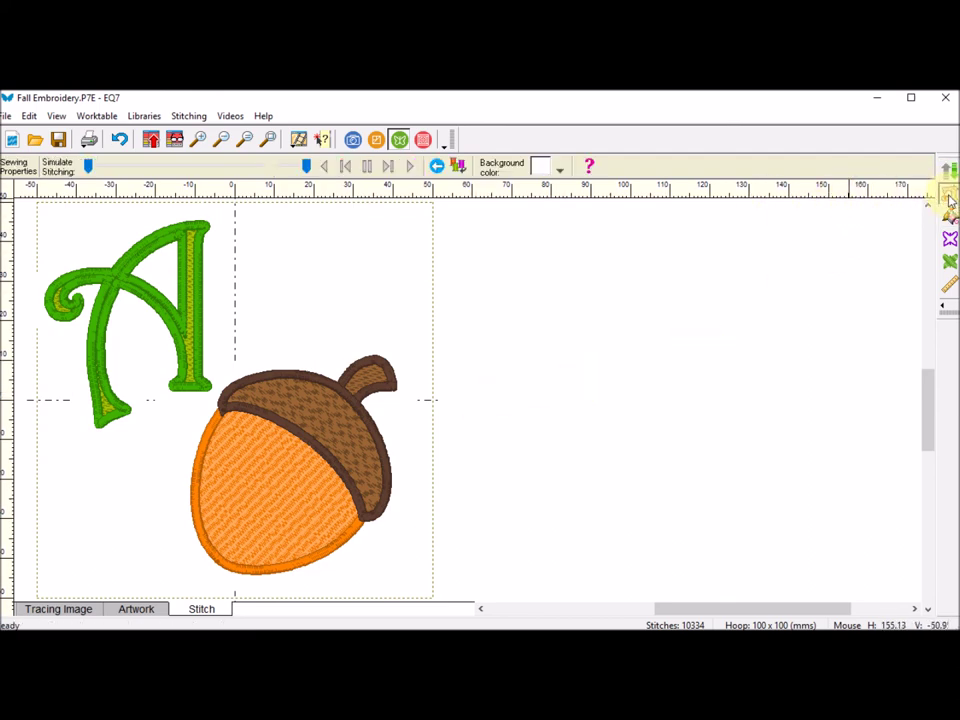
left_click(410, 168)
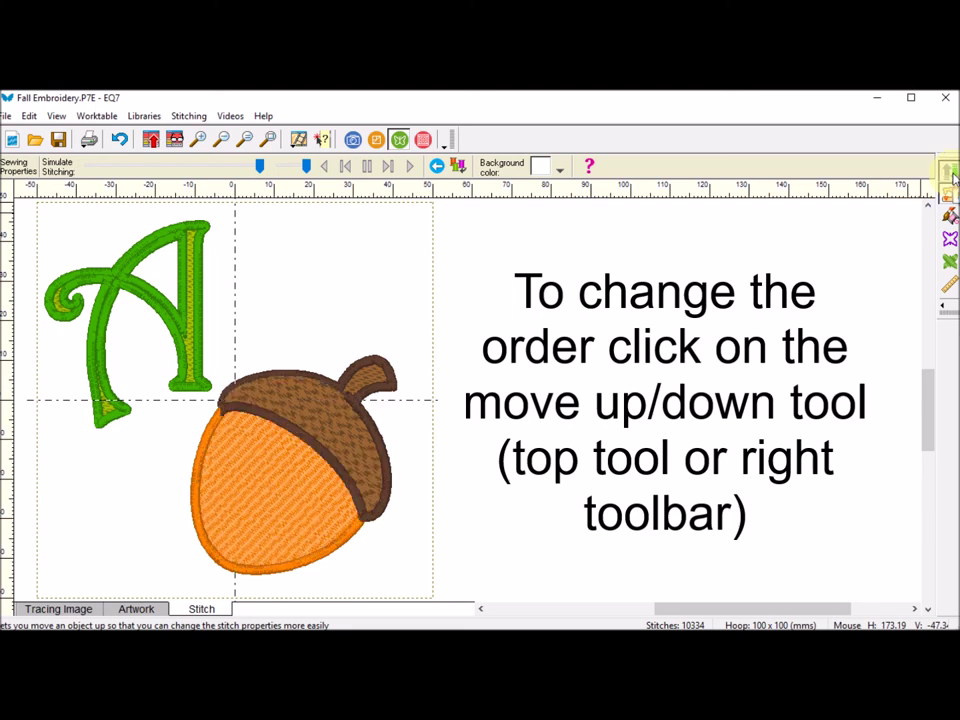
left_click(952, 173)
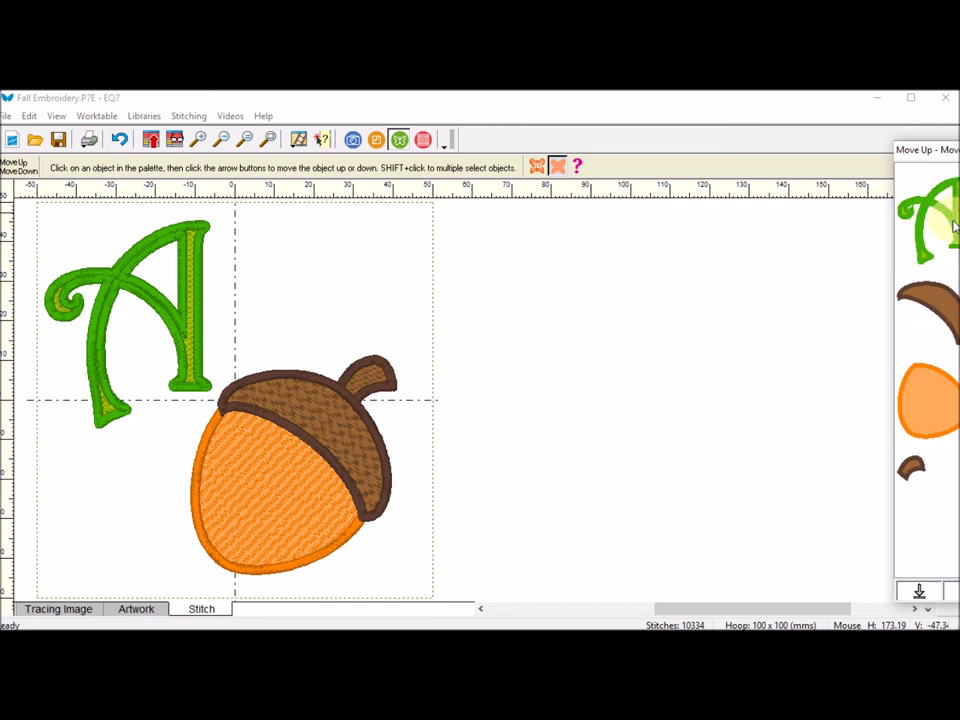
Move the letter A to the end of the stitch order and the acorn body below the stem
left_click(945, 222)
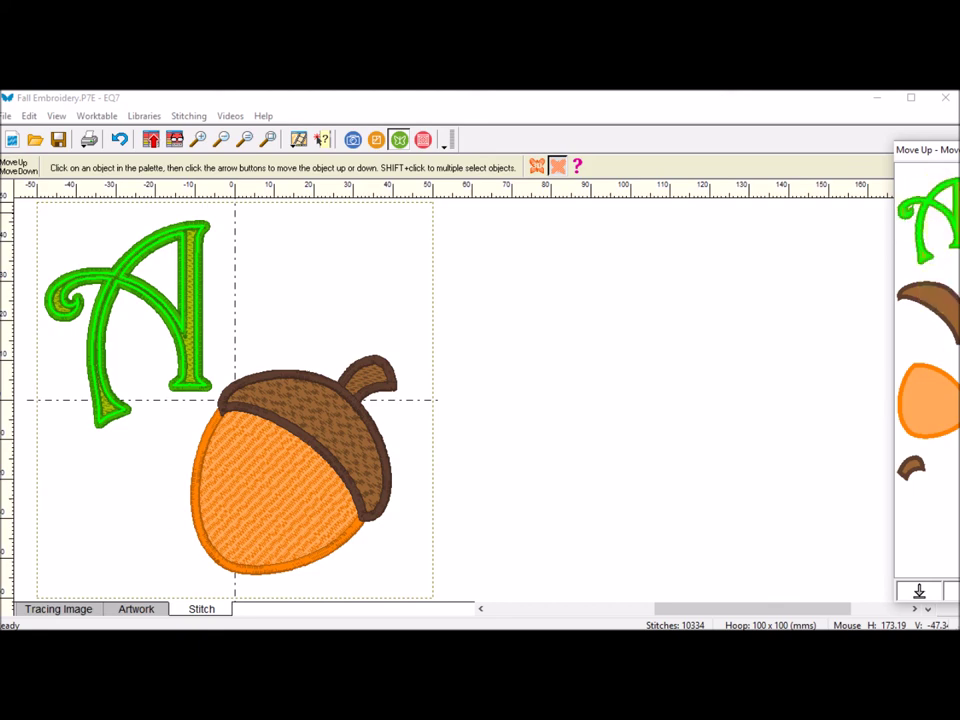
left_click(919, 591)
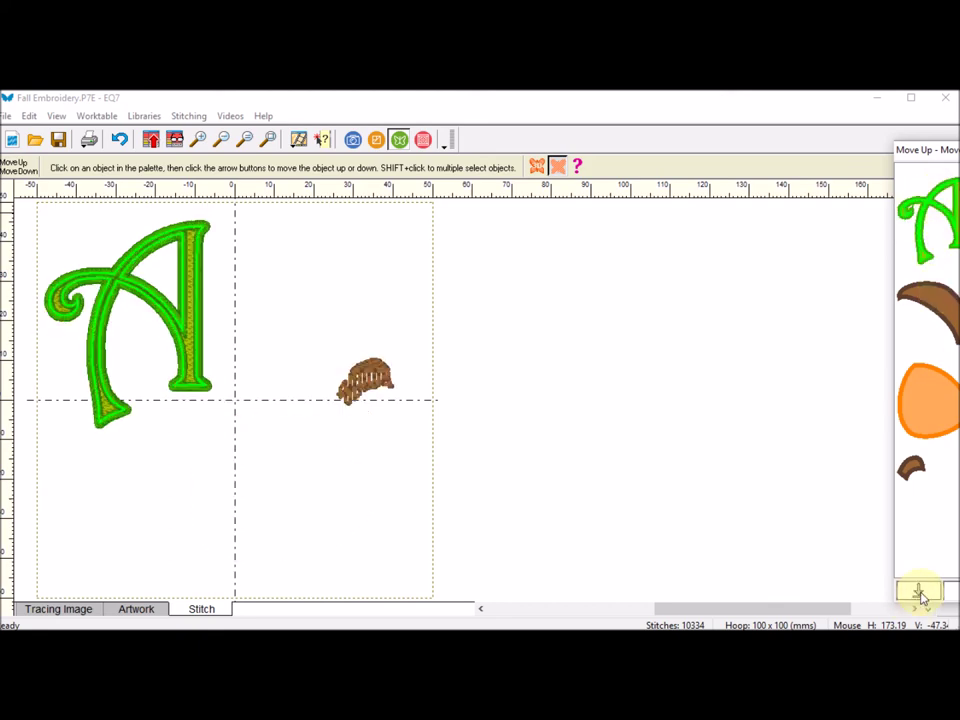
left_click(928, 310)
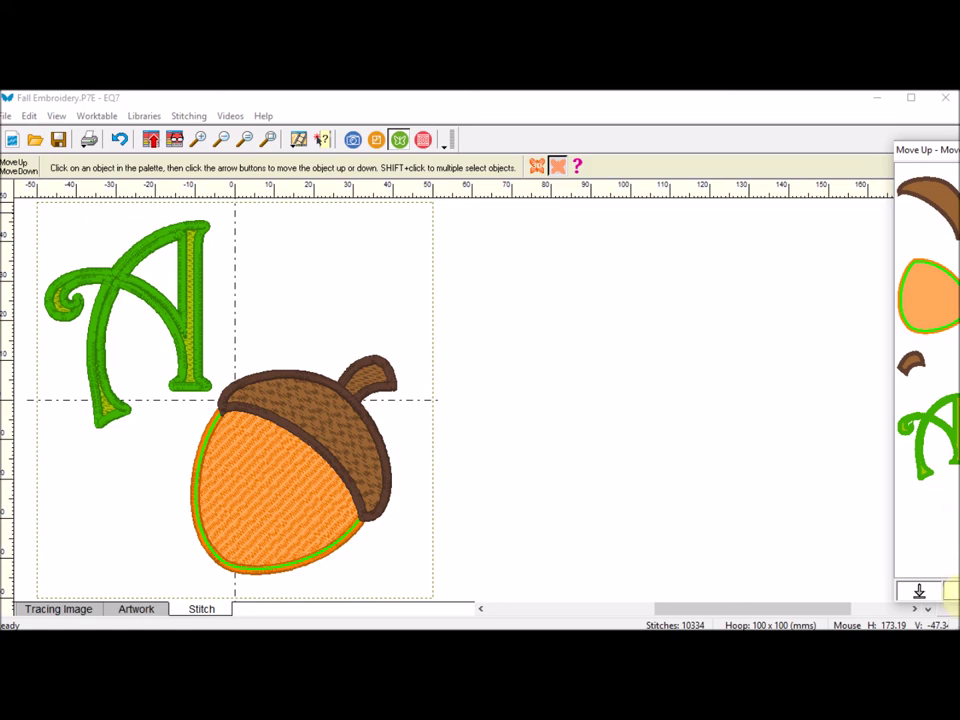
left_click(919, 591)
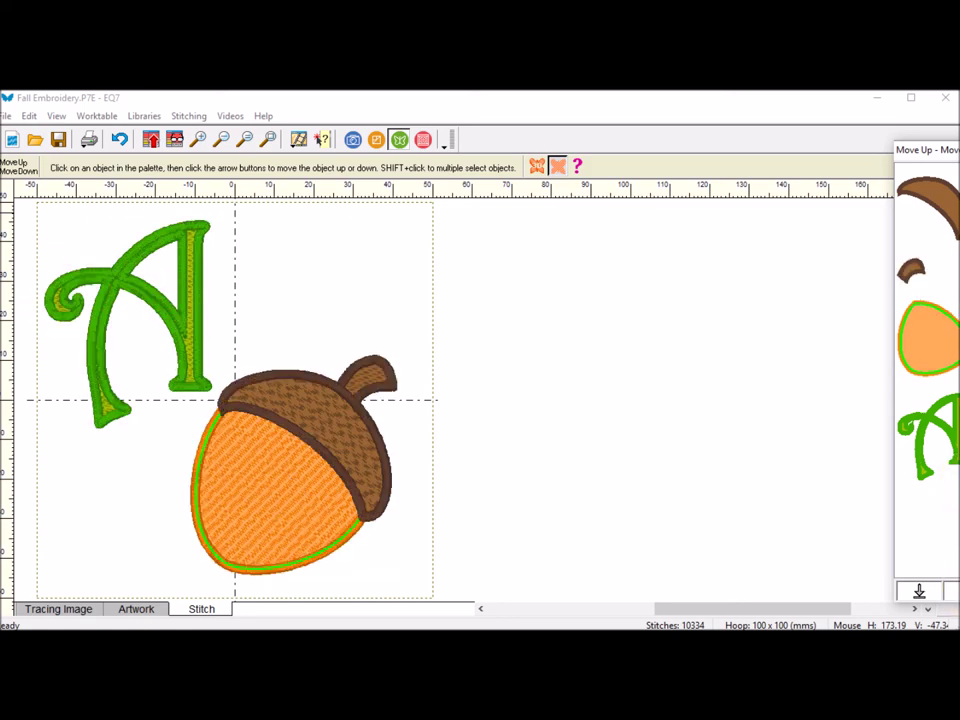
left_click_drag(958, 149, 789, 148)
left_click(878, 139)
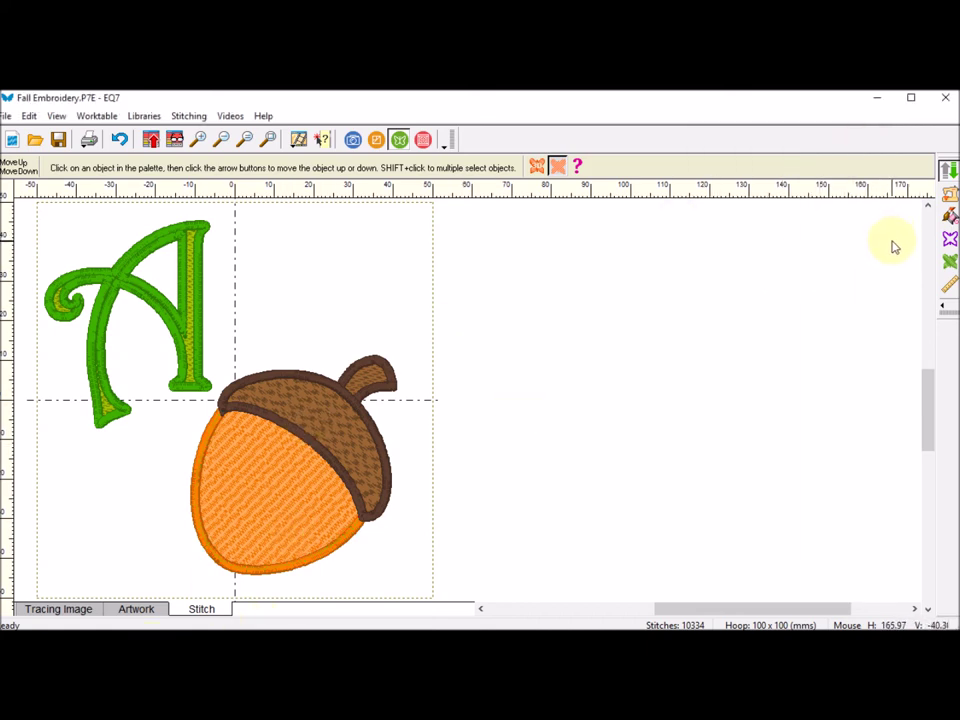
left_click(949, 194)
Replay the sew-out simulation to confirm the letter A stitches first, then bring up the stitching export options
left_click(412, 167)
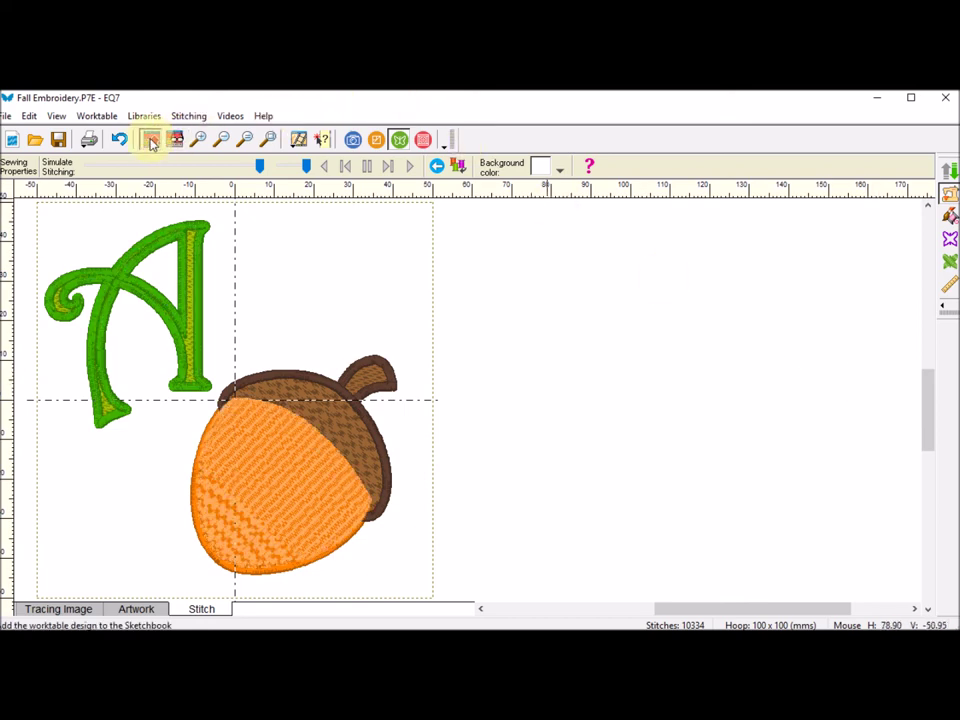
left_click(190, 116)
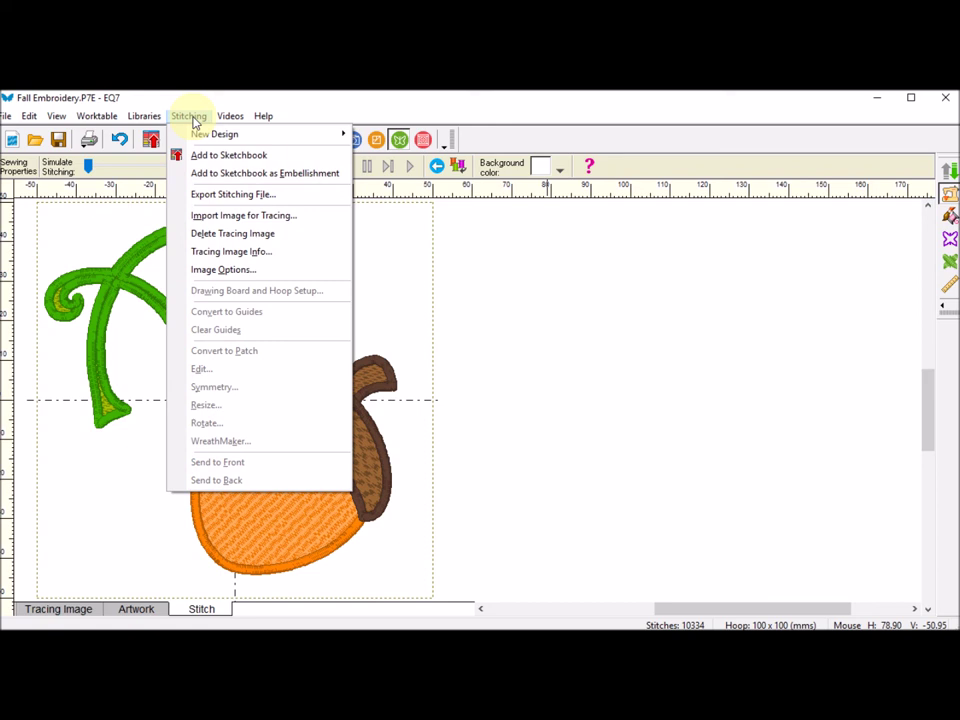